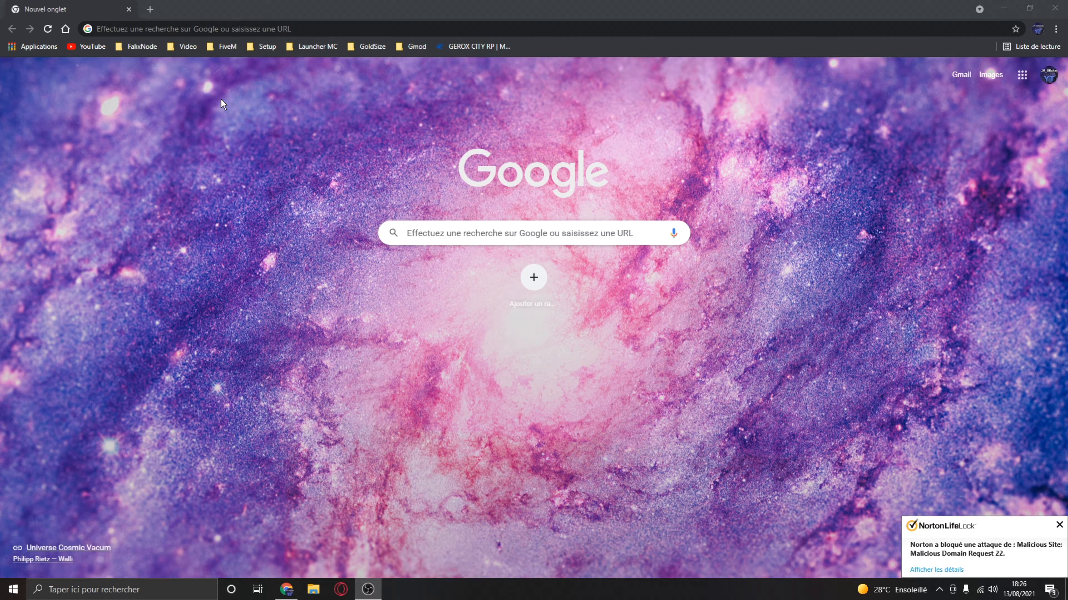
- Open the Falix client panel from the FalixNode bookmarks and view its account register/login page
click(125, 45)
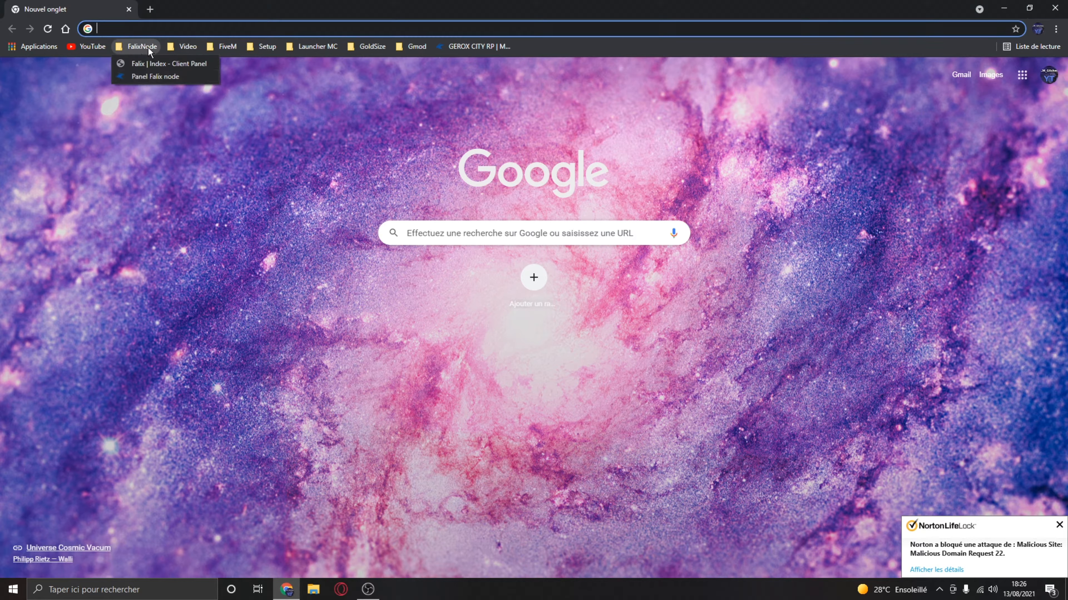
click(147, 63)
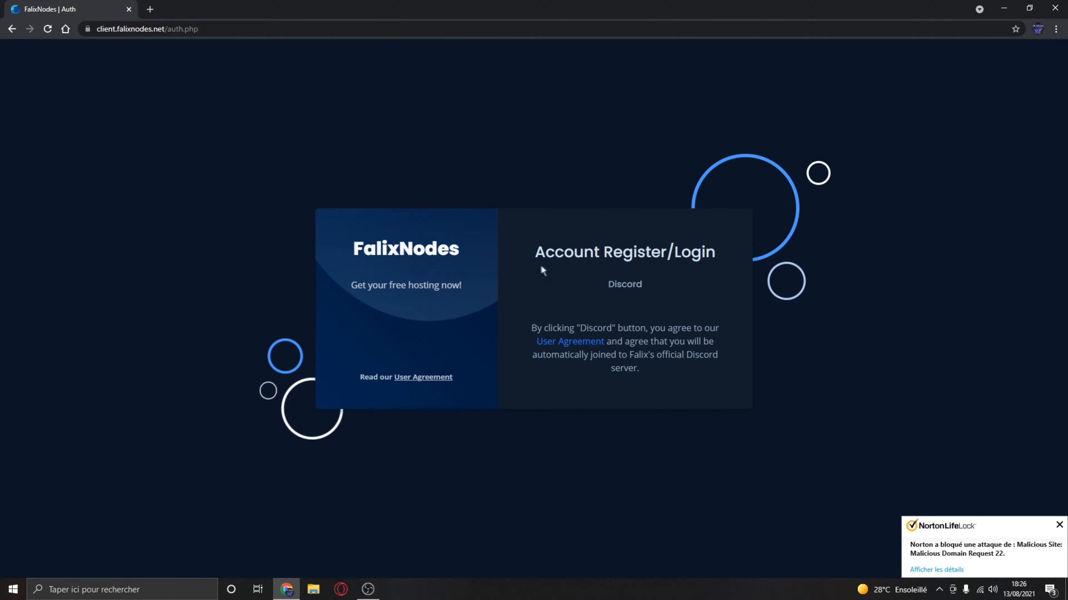
drag(537, 252, 707, 253)
double_click(657, 255)
click(707, 252)
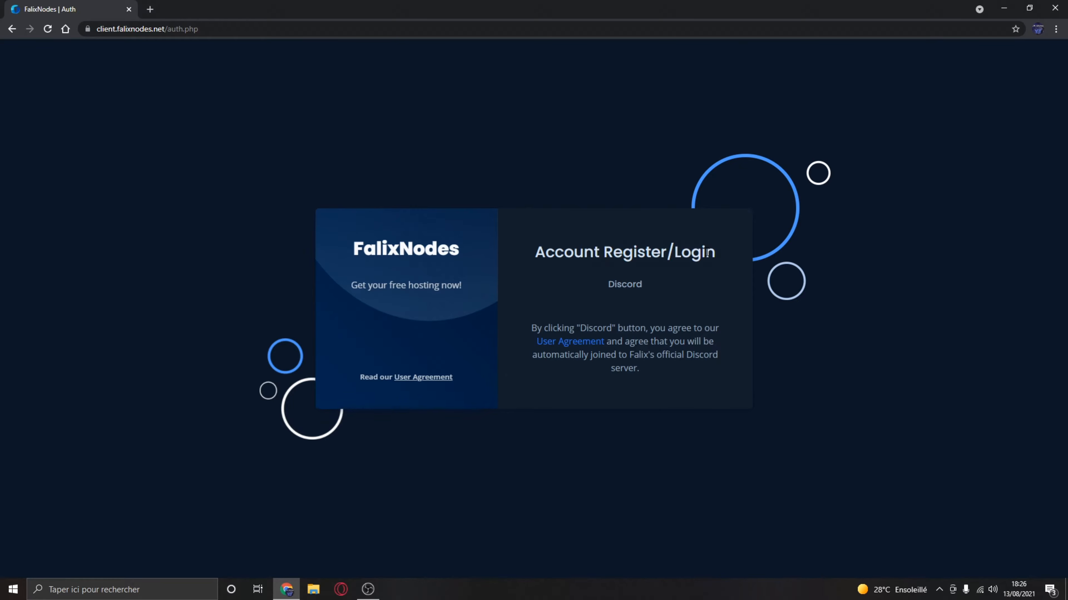
- Sign in with Discord by authorizing Falix's access to the account, and accept all privacy choices on the site
click(624, 285)
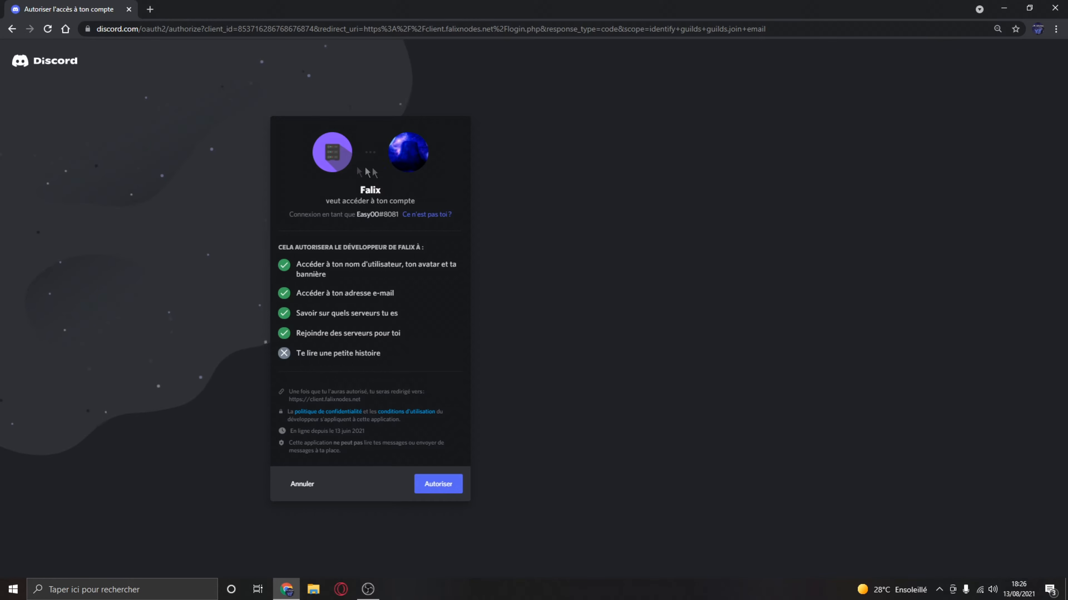
click(427, 487)
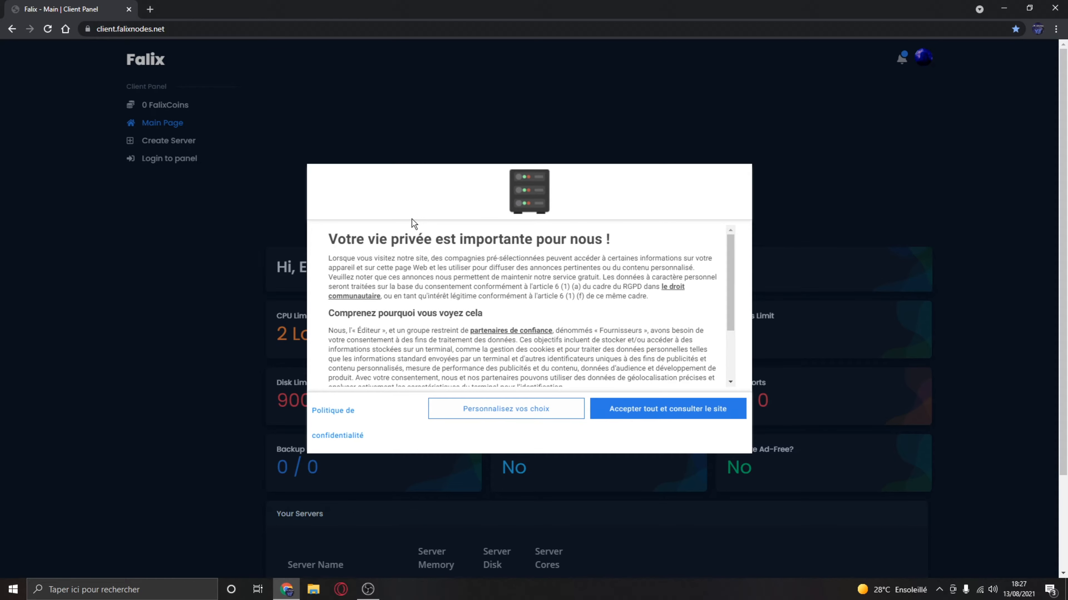
click(675, 408)
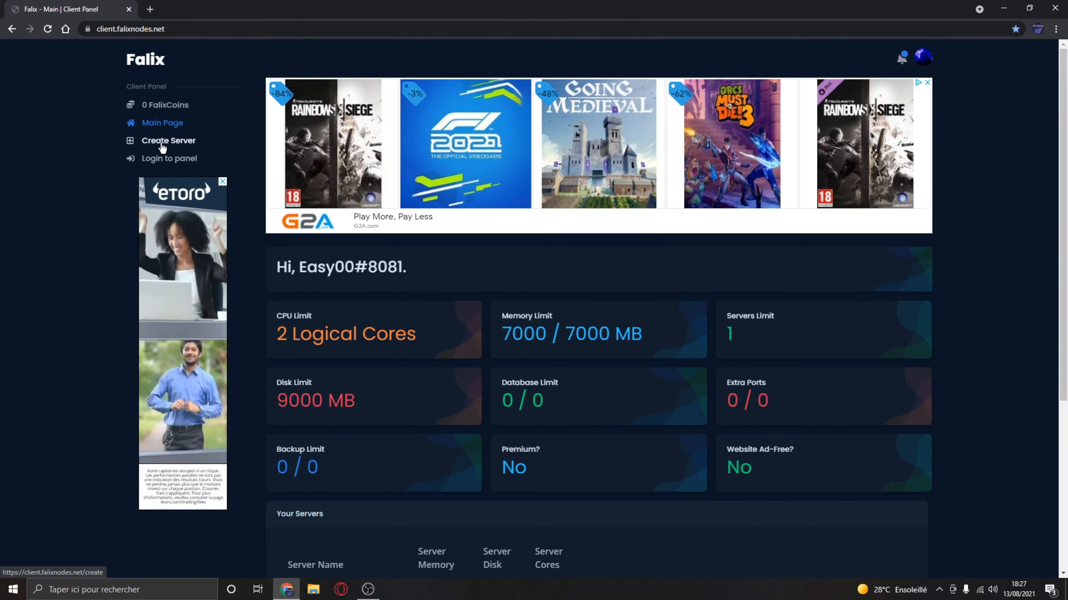
- Check the existing server list and open the Create Server page, dismissing the advertisement and the Android app offer
scroll(417, 254, down, 5)
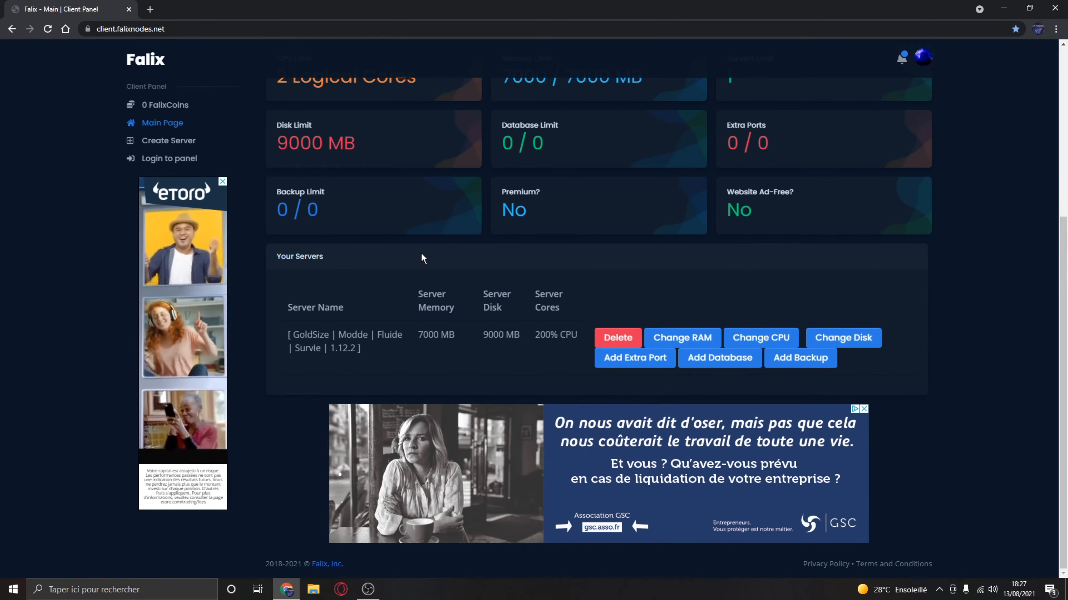
scroll(424, 256, up, 5)
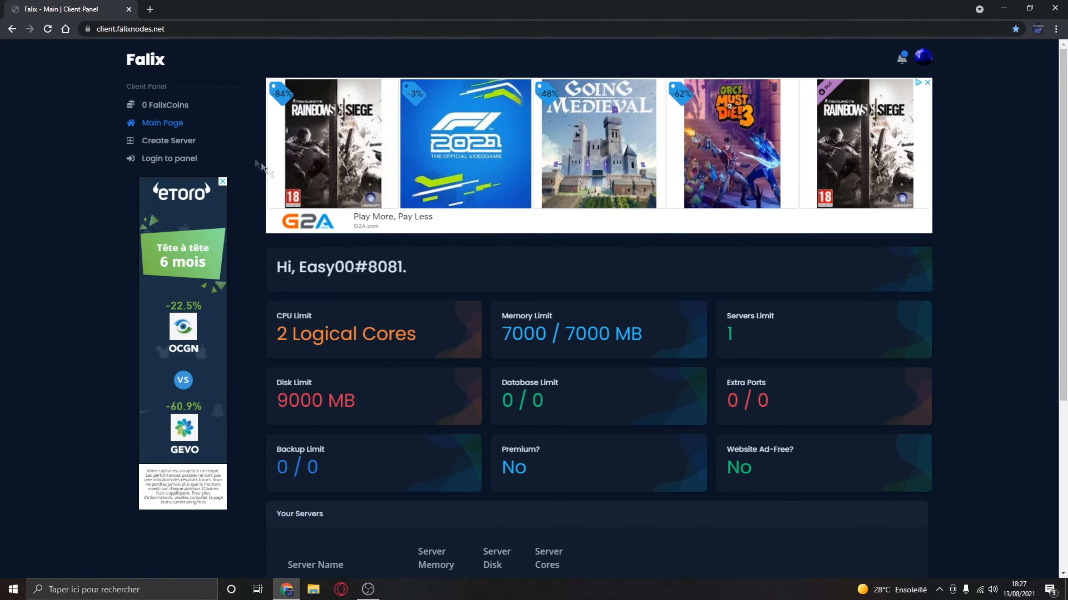
click(155, 143)
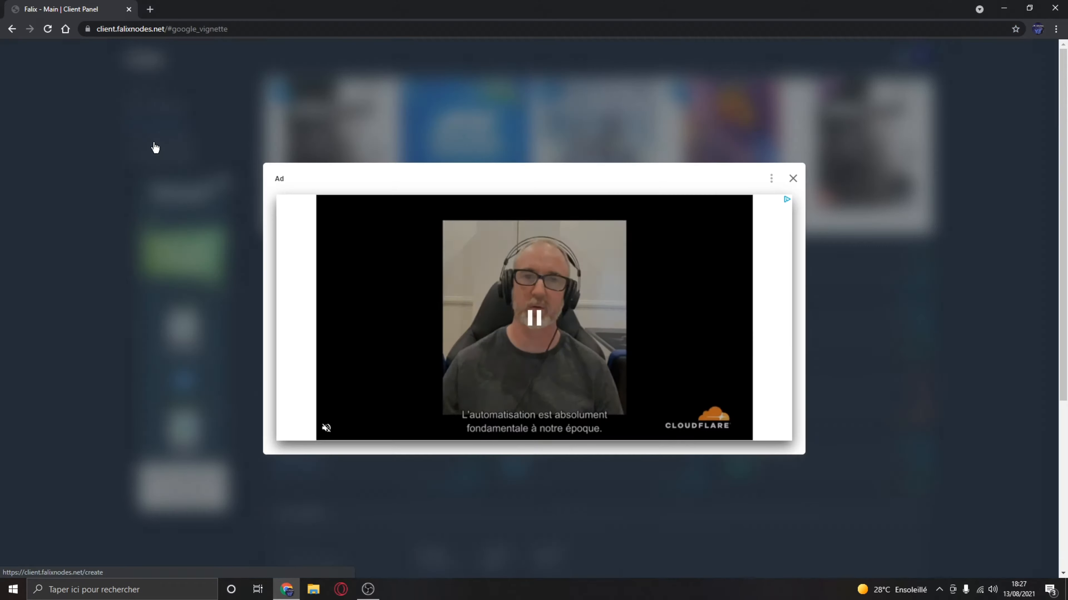
click(792, 186)
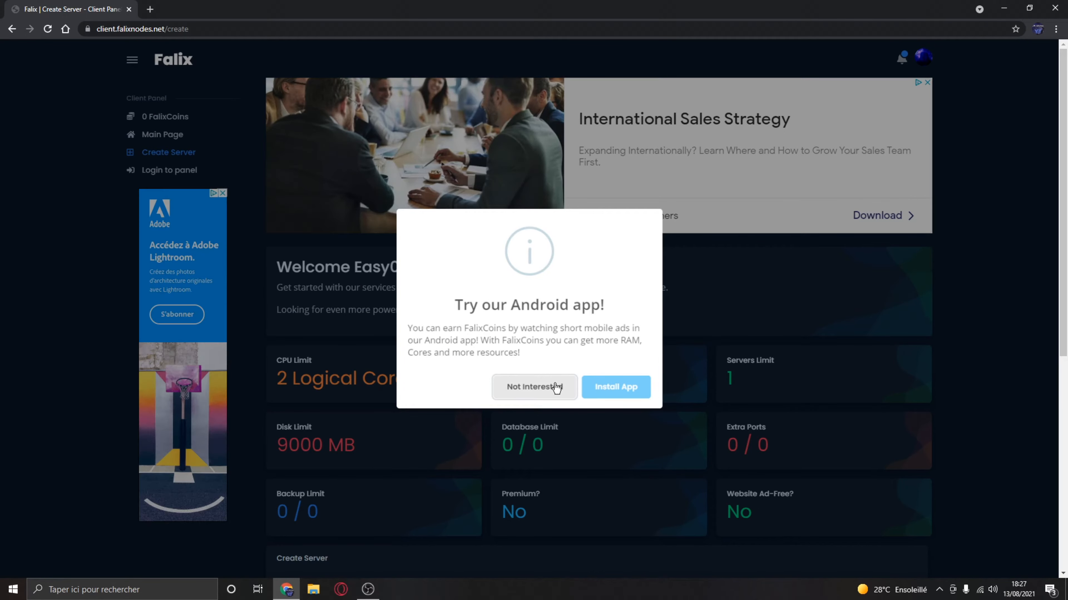
click(552, 387)
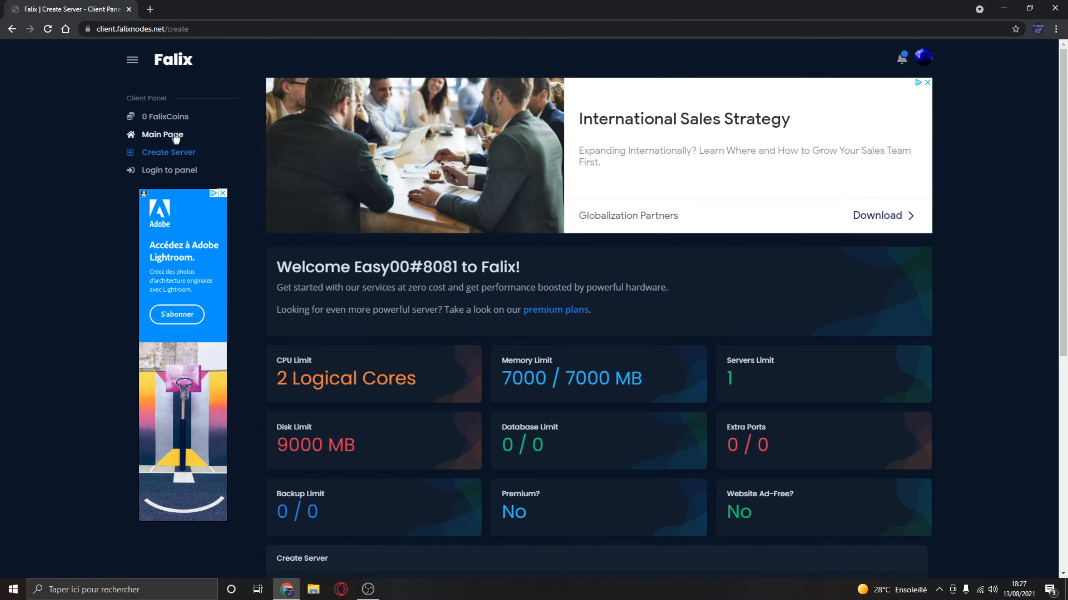
- Return to the main page, delete the existing GoldSize server, and reload the client panel overview
click(168, 134)
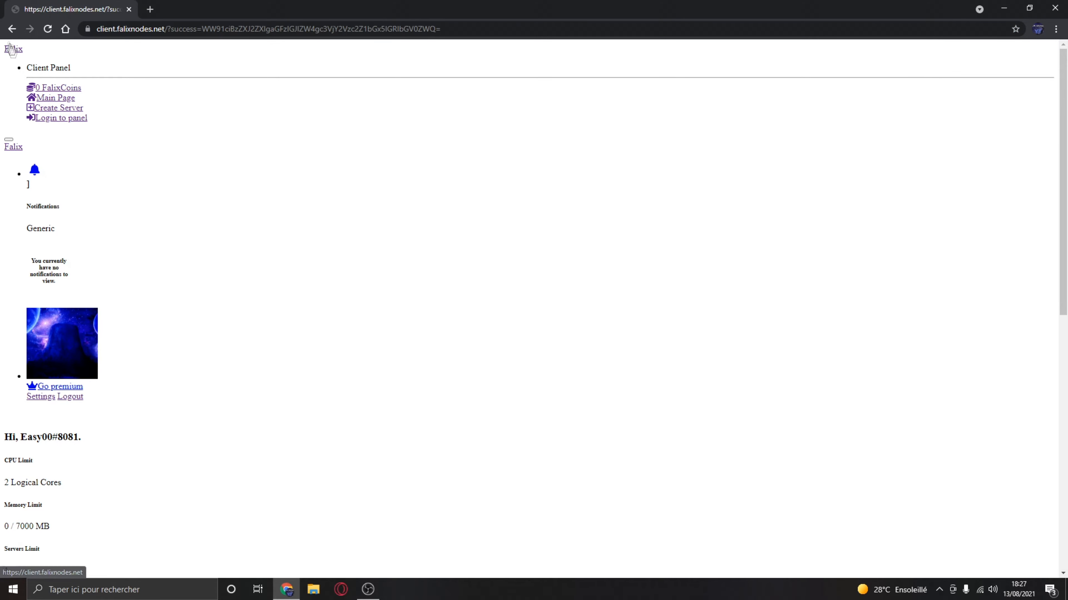
click(12, 29)
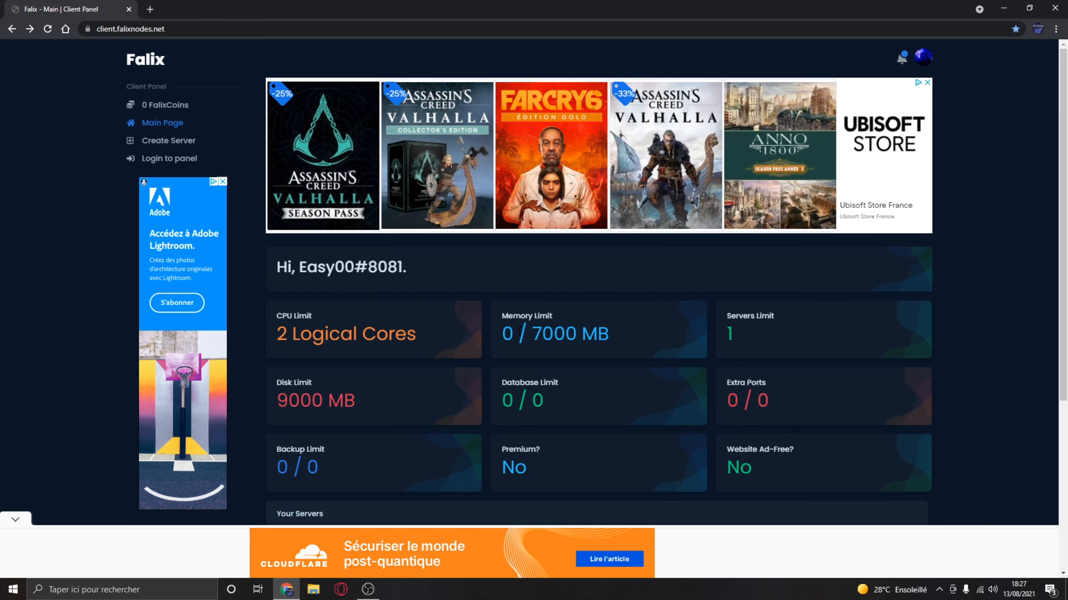
- Examine the account's memory, disk and CPU limits on the main page
mouse_move(520, 330)
mouse_down()
mouse_move(615, 339)
mouse_move(532, 335)
mouse_up()
click(534, 336)
drag(279, 398, 354, 401)
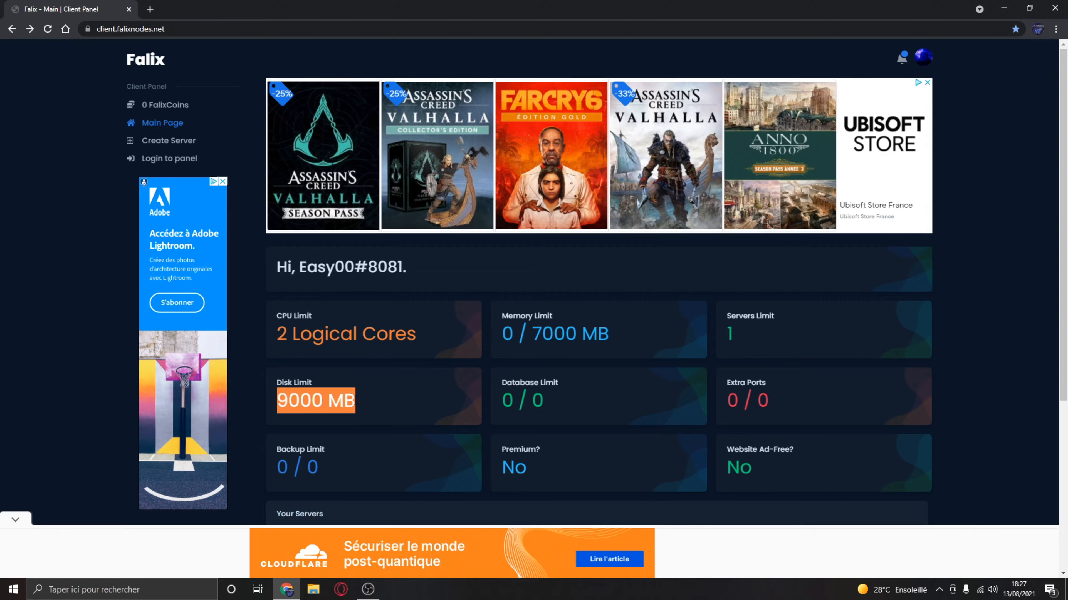
click(277, 341)
drag(277, 337, 418, 340)
click(318, 305)
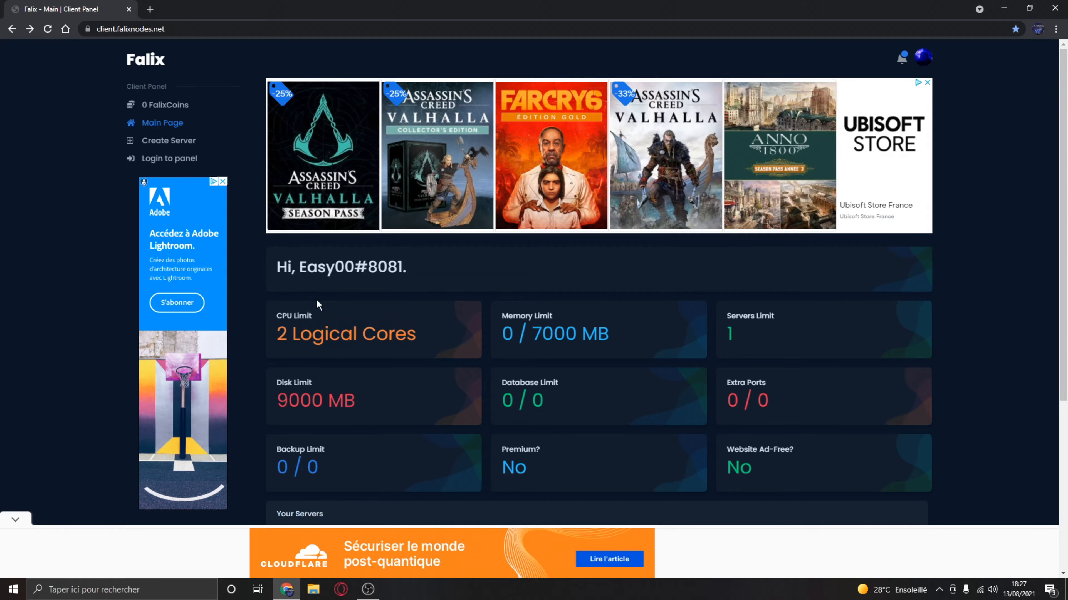
- Open the FalixCoins page and review the earning methods, including the profit per invited friend
click(171, 110)
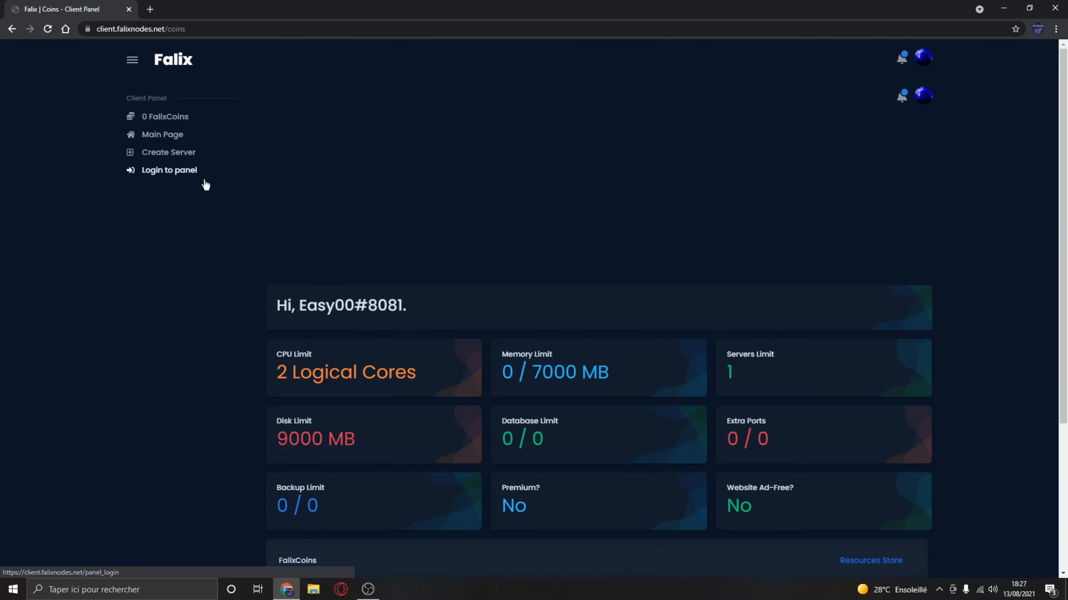
scroll(206, 185, down, 5)
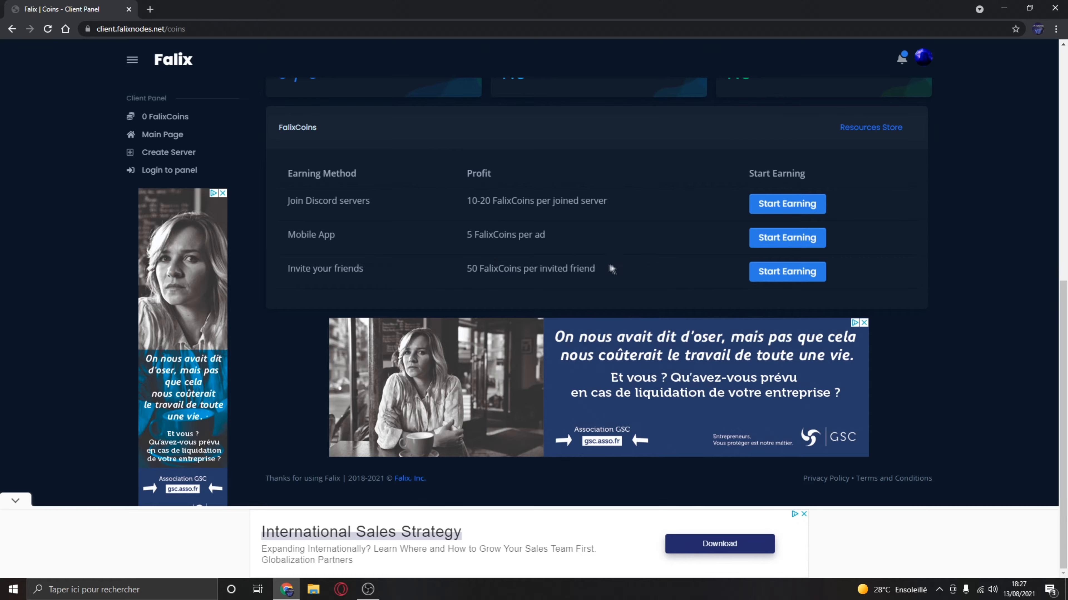
drag(467, 271, 612, 272)
click(615, 273)
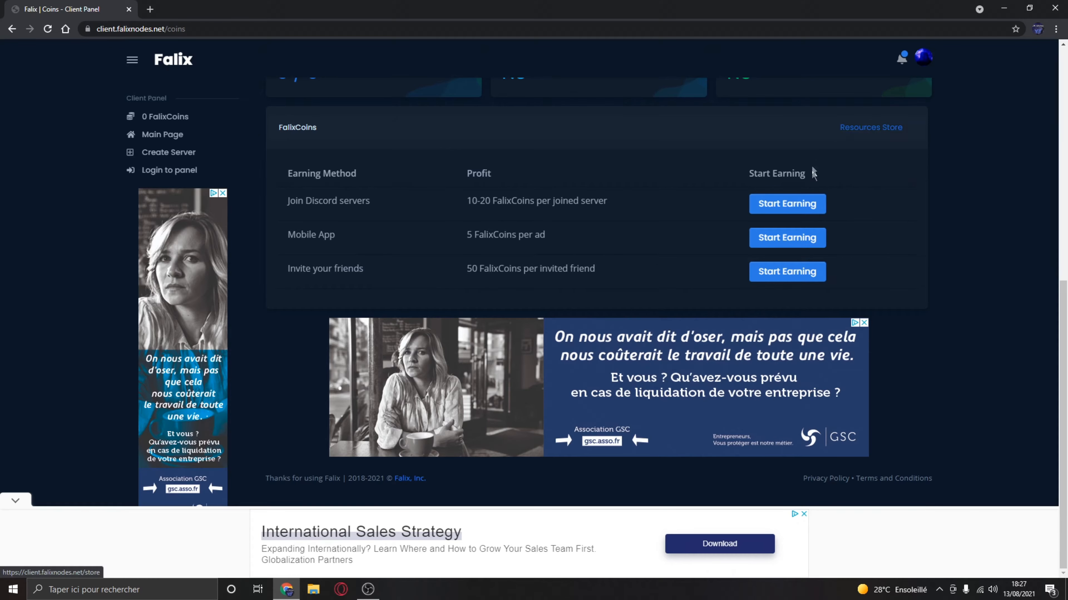
- Open the Resources Store and check the FalixCoins prices of extra memory and extra CPU cores
click(861, 130)
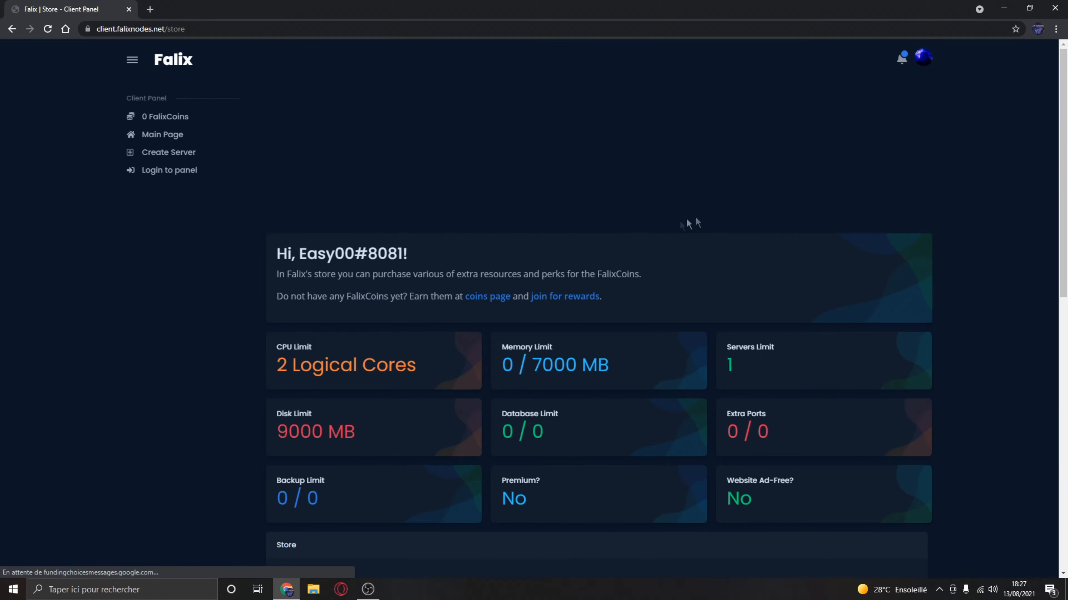
scroll(669, 223, down, 6)
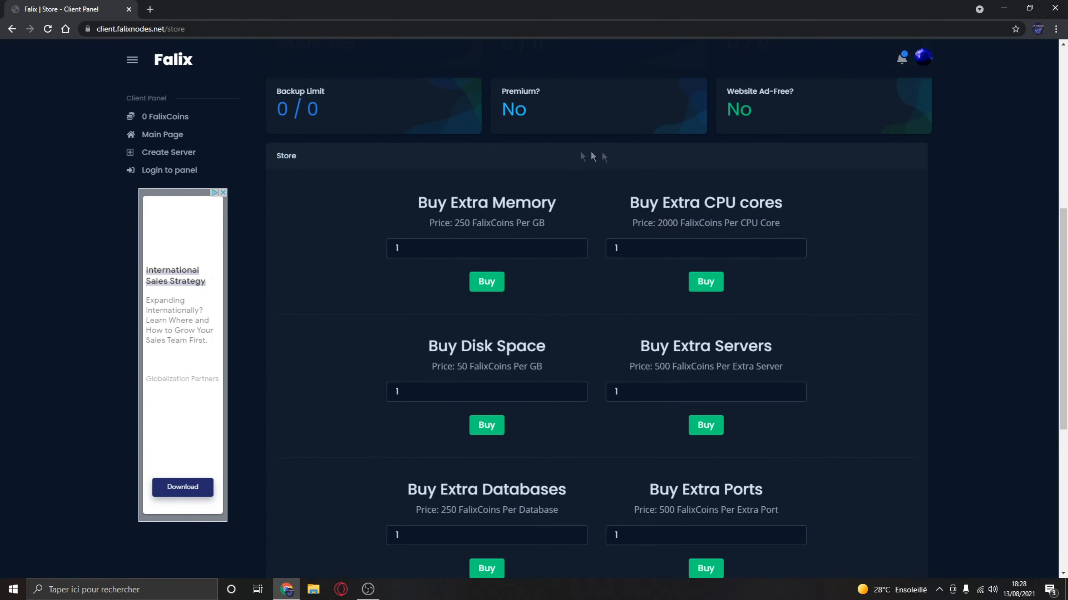
drag(409, 213, 547, 204)
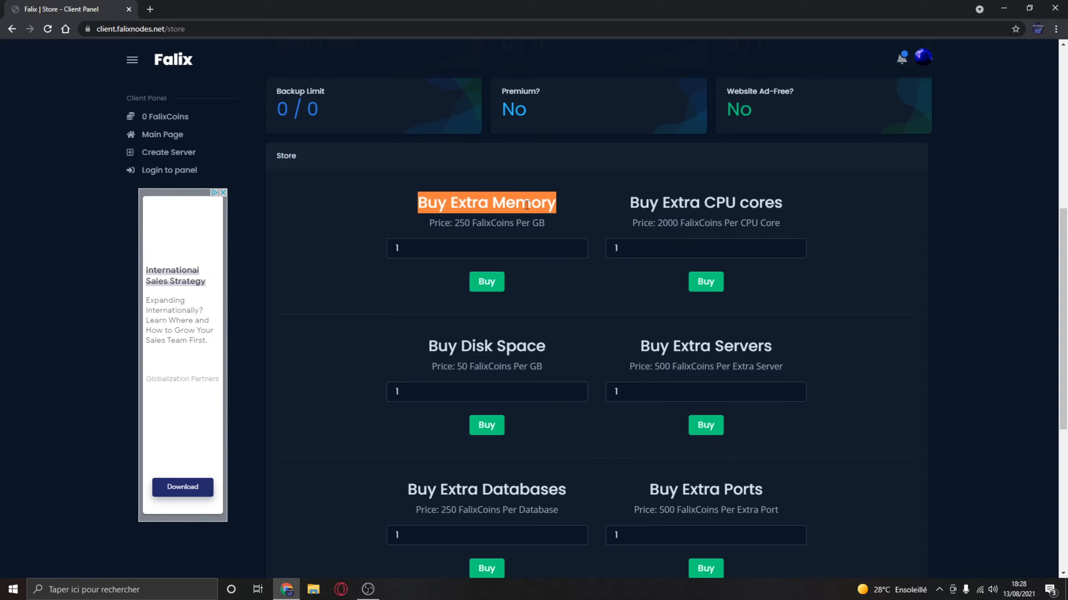
click(485, 219)
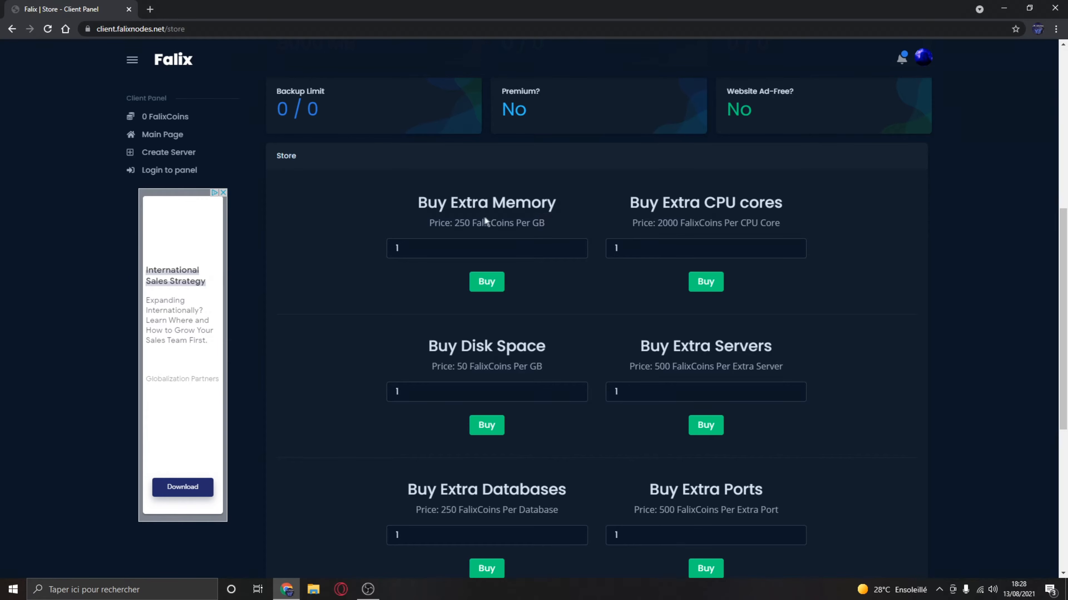
double_click(457, 224)
click(473, 224)
drag(651, 202, 761, 204)
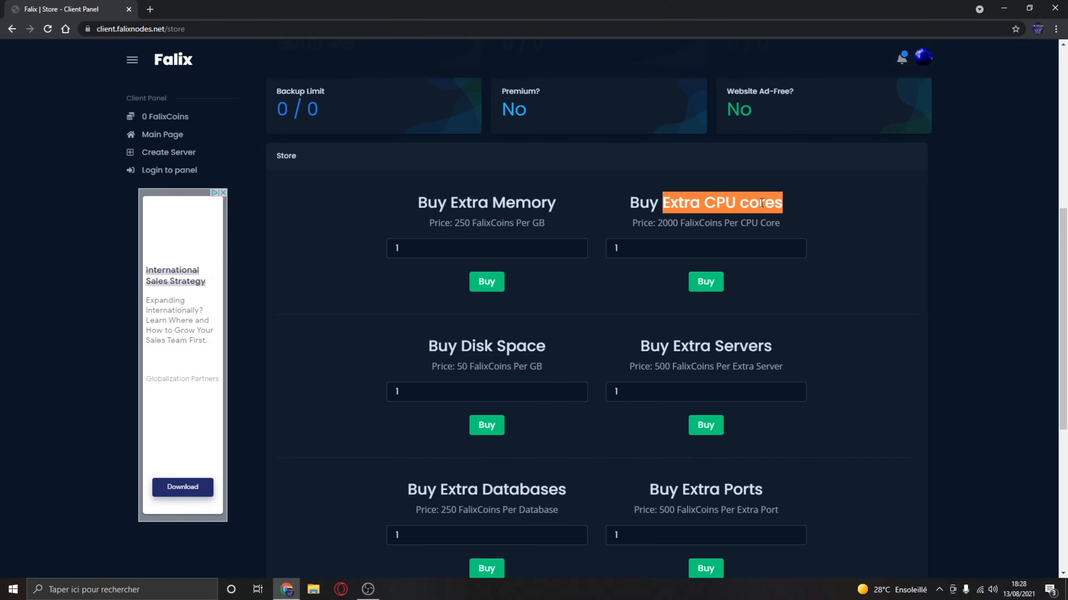
click(735, 203)
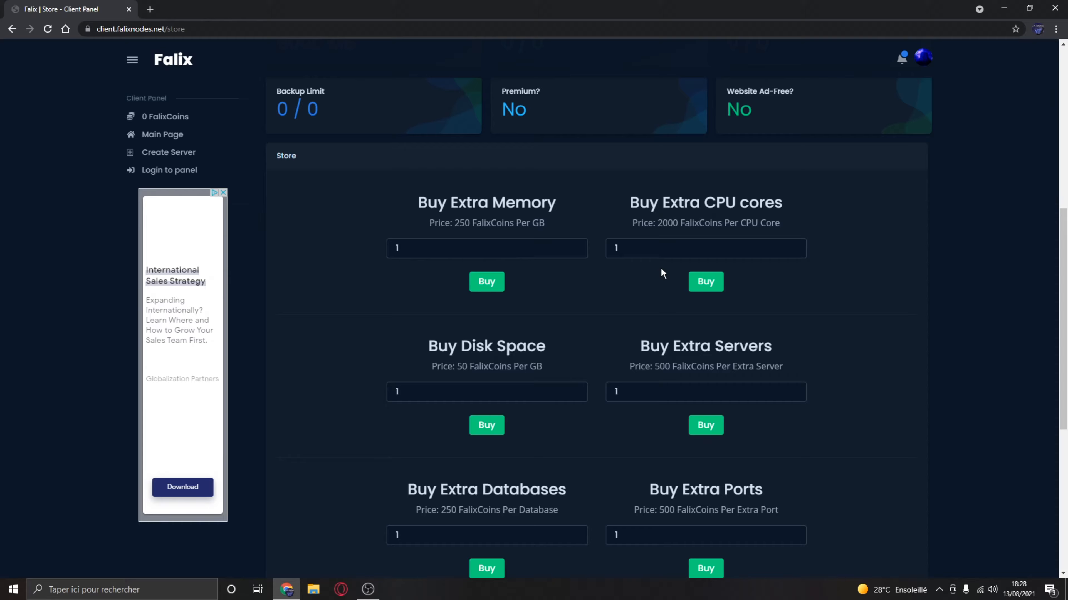
- Look through the other store offers: disk space, extra servers, databases, ports and backups
scroll(619, 298, down, 6)
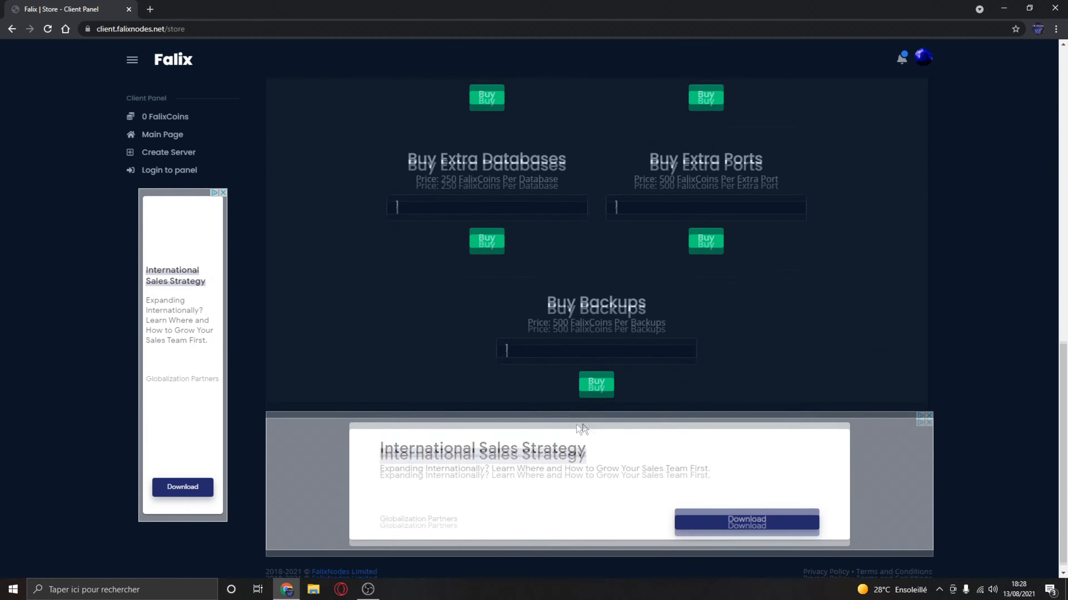
scroll(648, 370, up, 8)
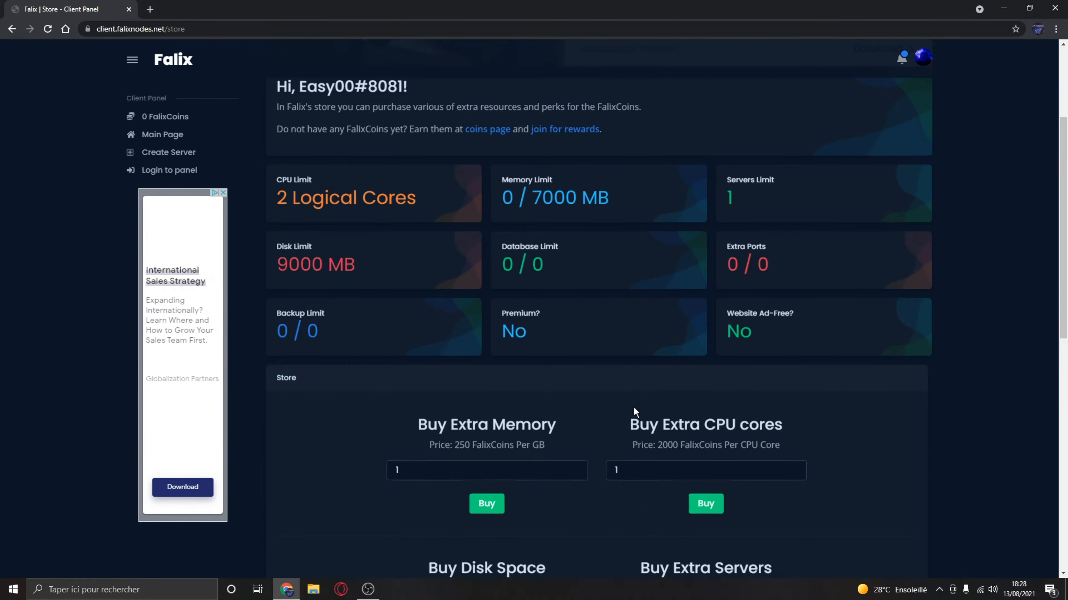
scroll(633, 407, down, 3)
click(682, 444)
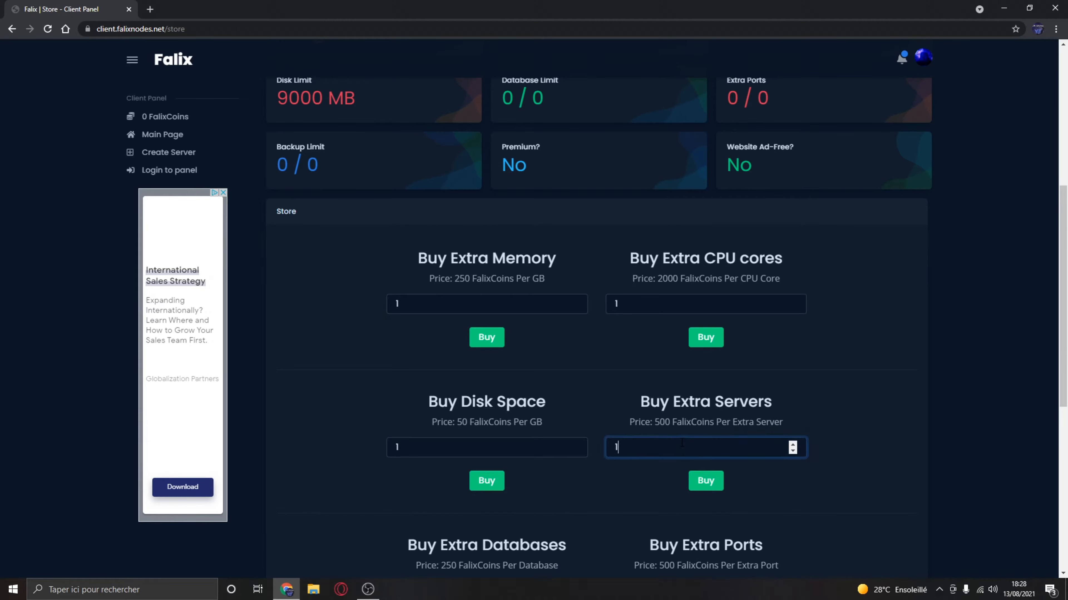
scroll(681, 444, up, 8)
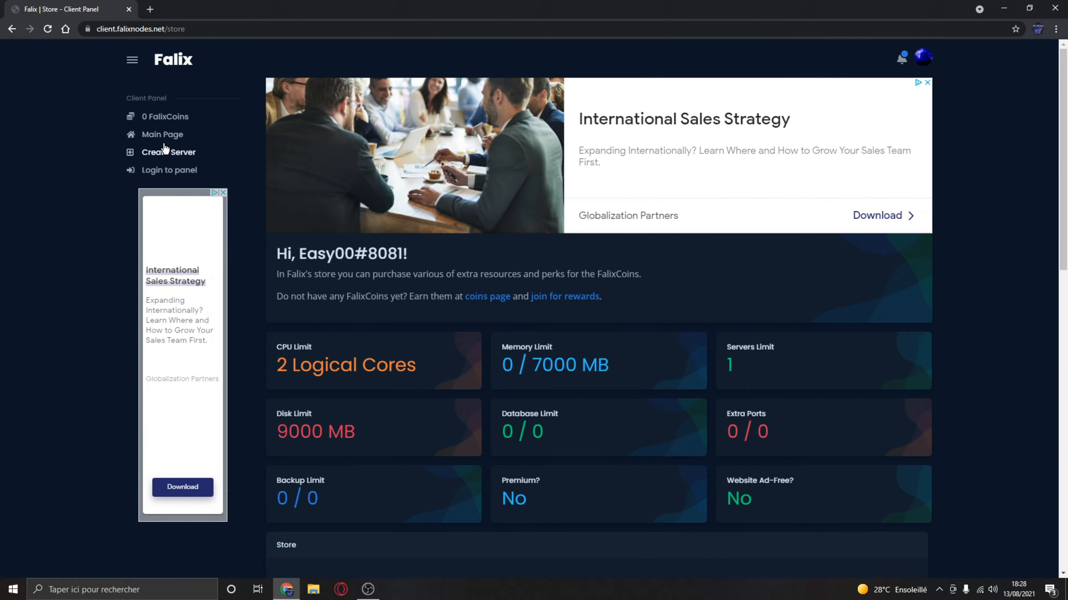
- Open the server creation form, set the server RAM to 7000 MB and choose Germany as the location
click(165, 168)
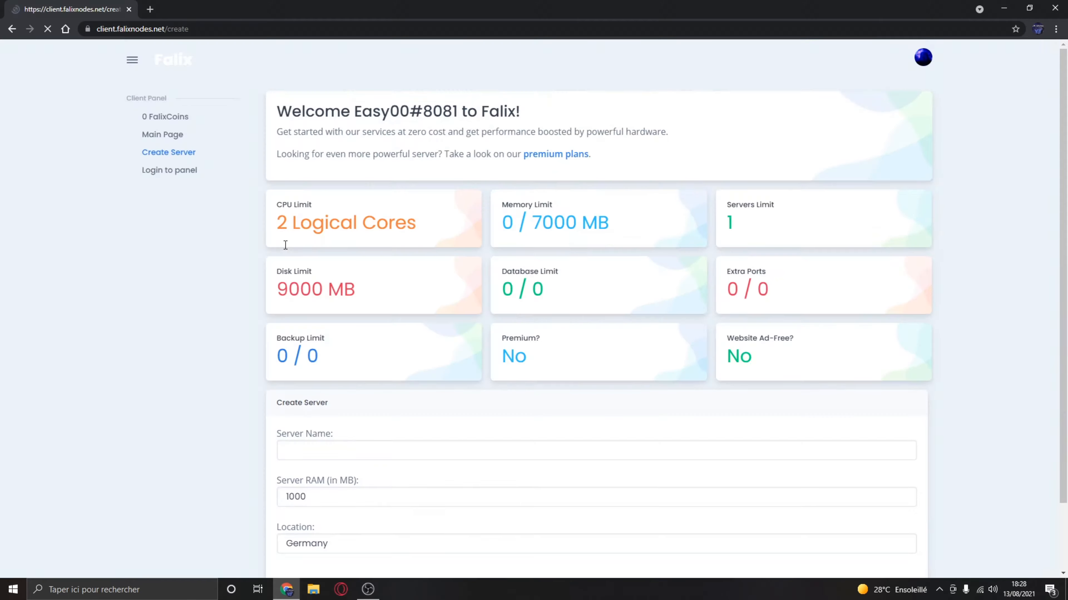
scroll(330, 291, down, 5)
drag(308, 419, 170, 424)
text(7000)
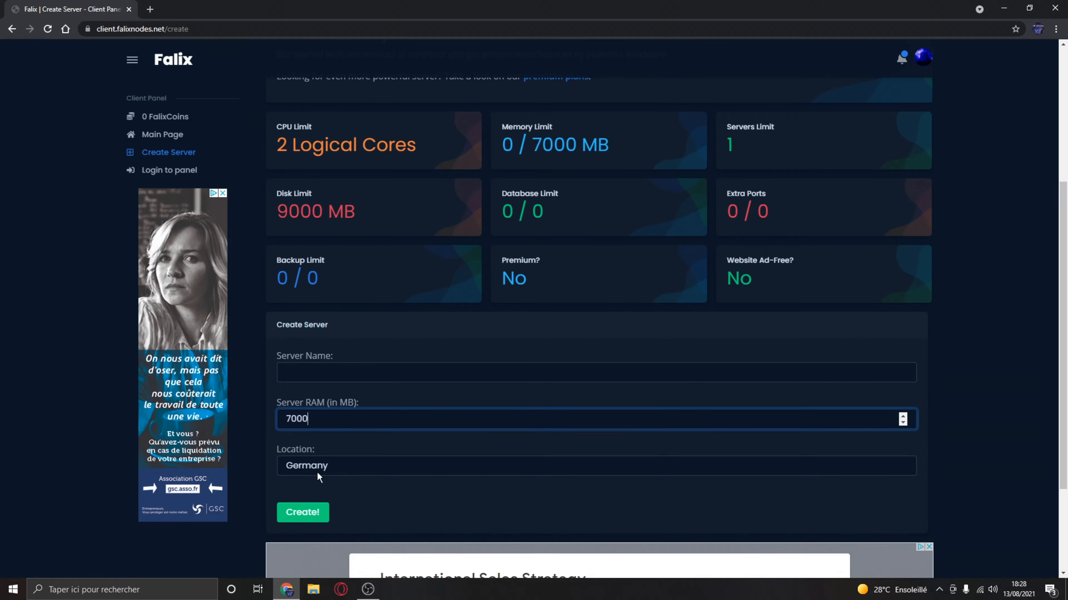
click(316, 458)
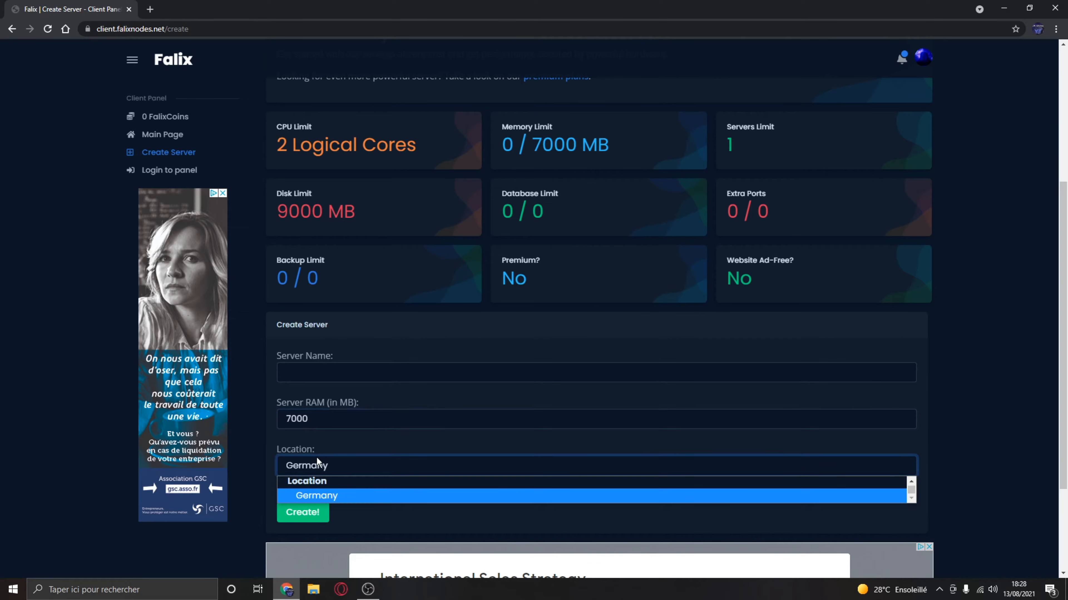
click(319, 496)
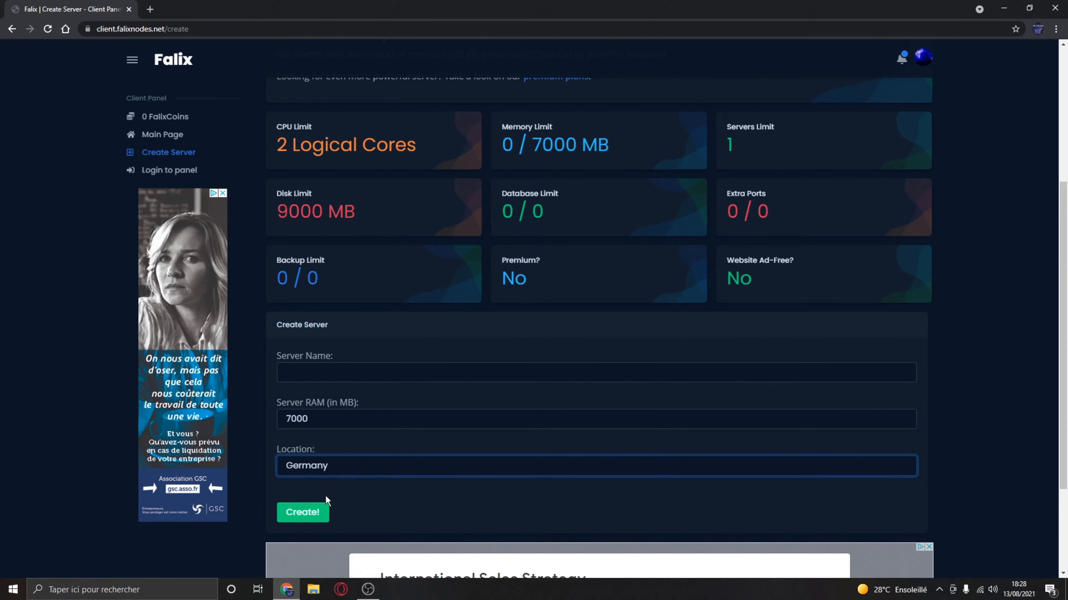
- Name the server "[GoldSize | Une survie en OR | 1000 slot | Modde | Fluide]" and create it
click(331, 376)
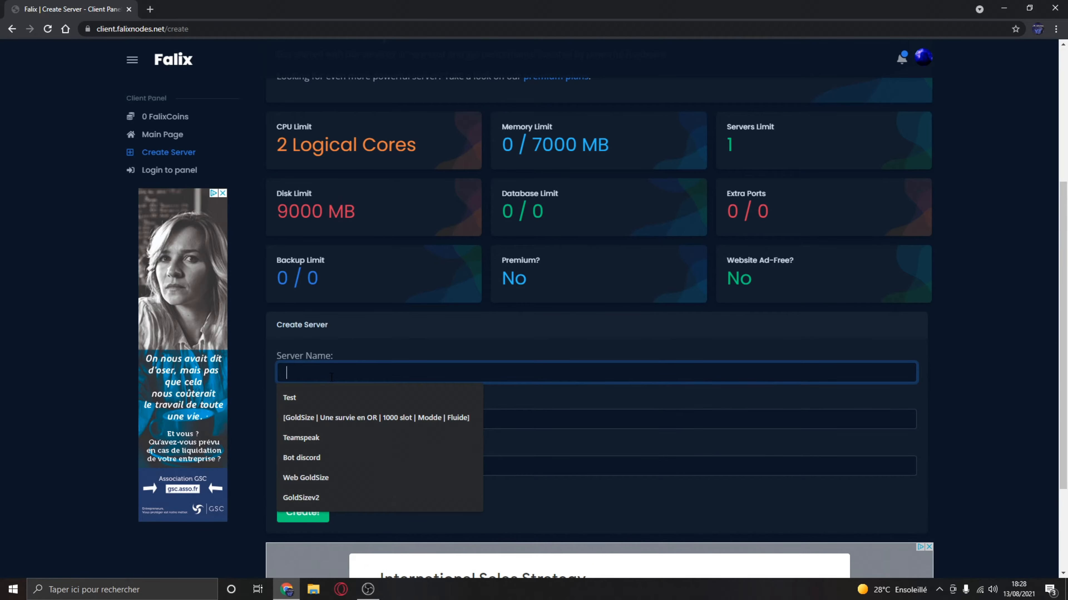
click(304, 418)
click(315, 514)
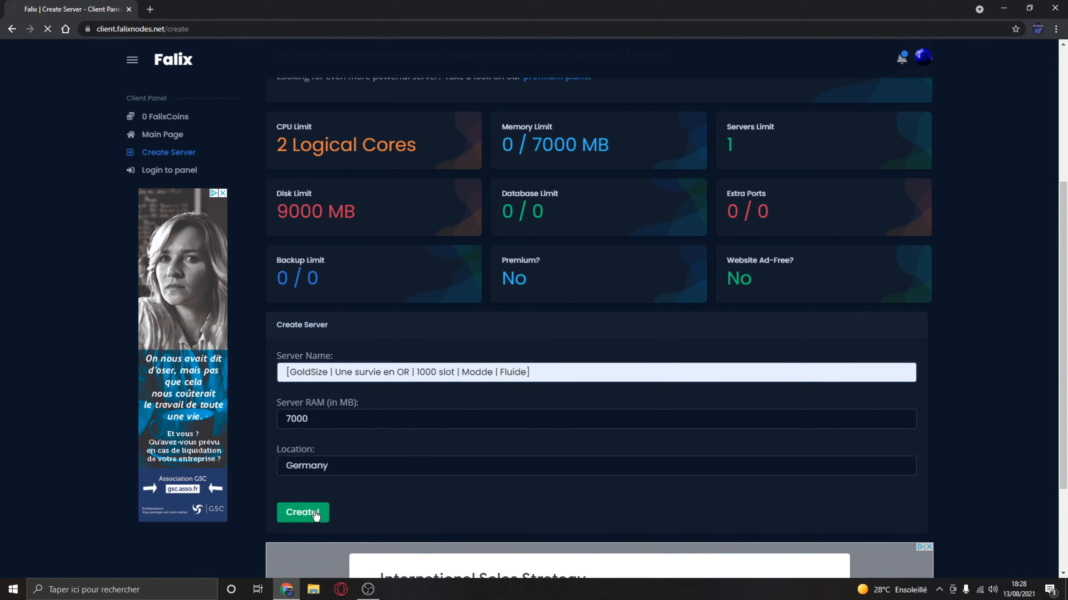
- Set the new server's disk space to 9000 MB
scroll(361, 372, down, 3)
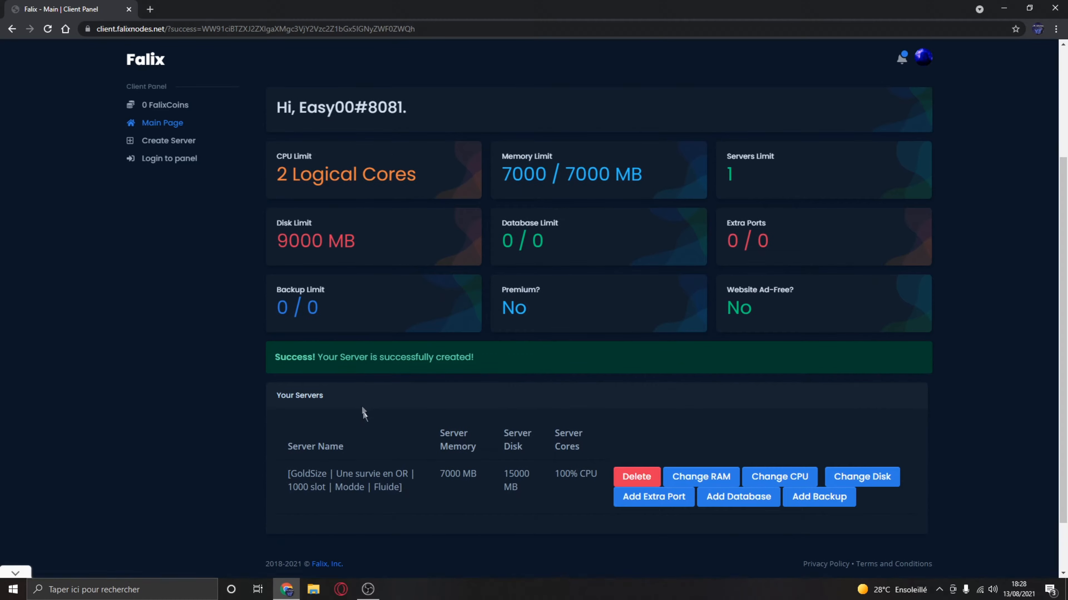
scroll(548, 435, down, 1)
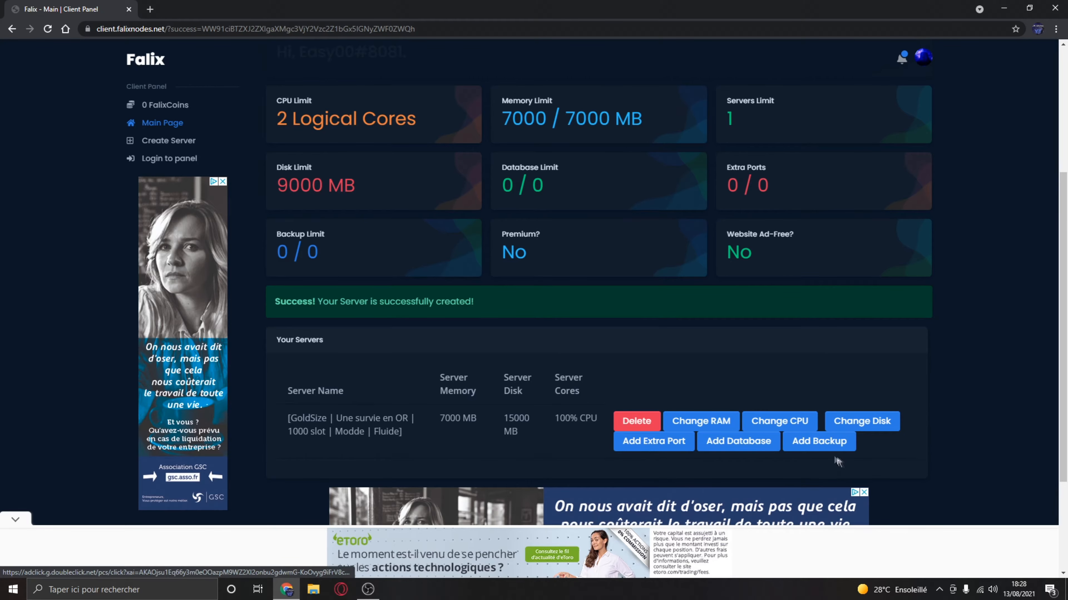
click(850, 421)
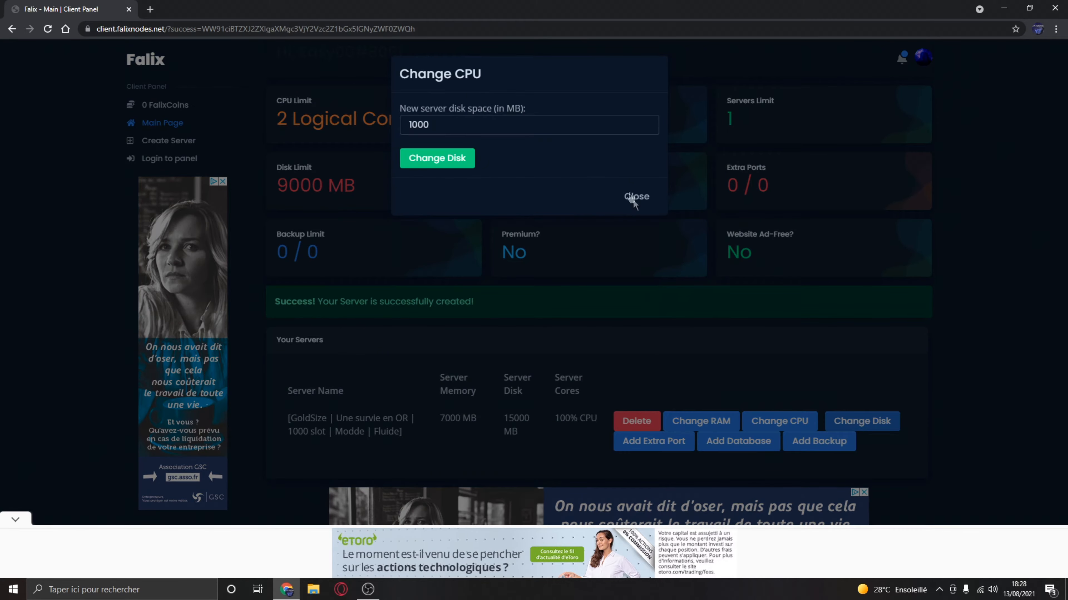
drag(449, 129, 336, 146)
text(9000)
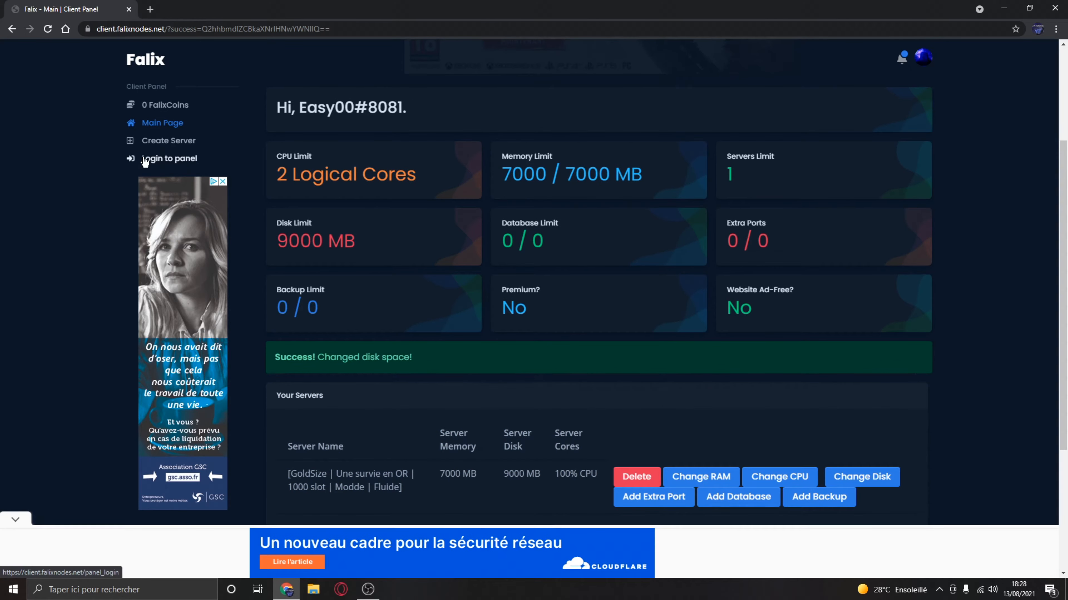
- Open the panel login details and check the e-mail address given as the username
click(148, 160)
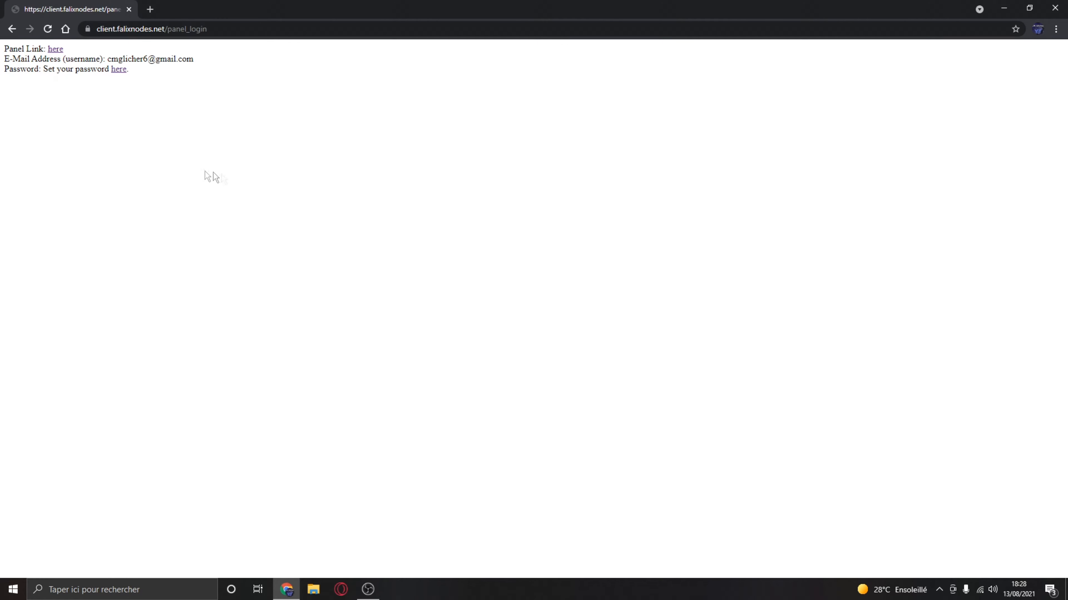
drag(109, 59, 194, 59)
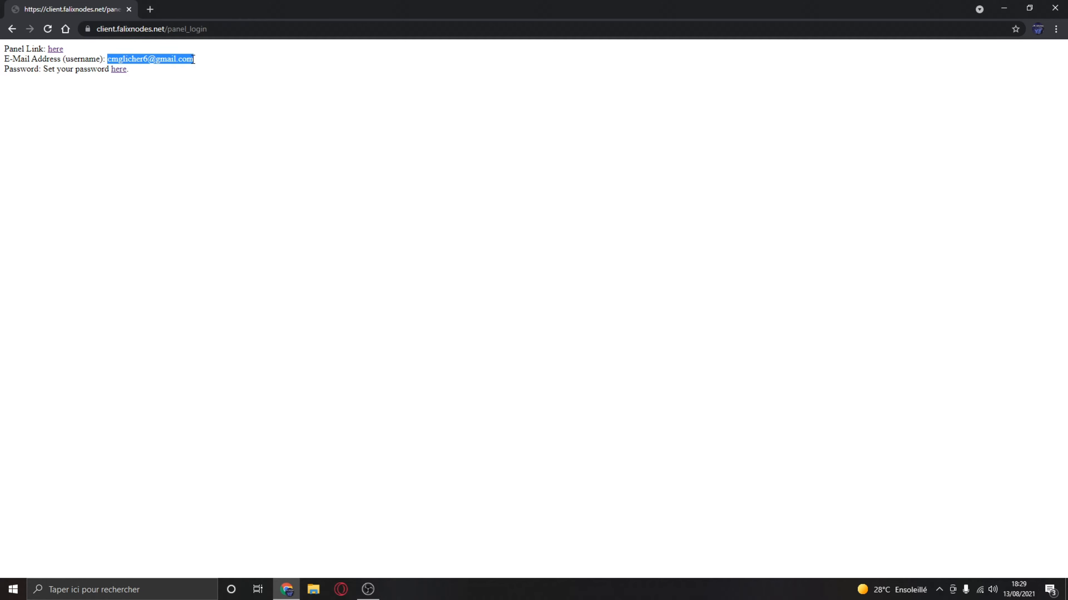
click(199, 68)
drag(109, 61, 201, 50)
click(199, 56)
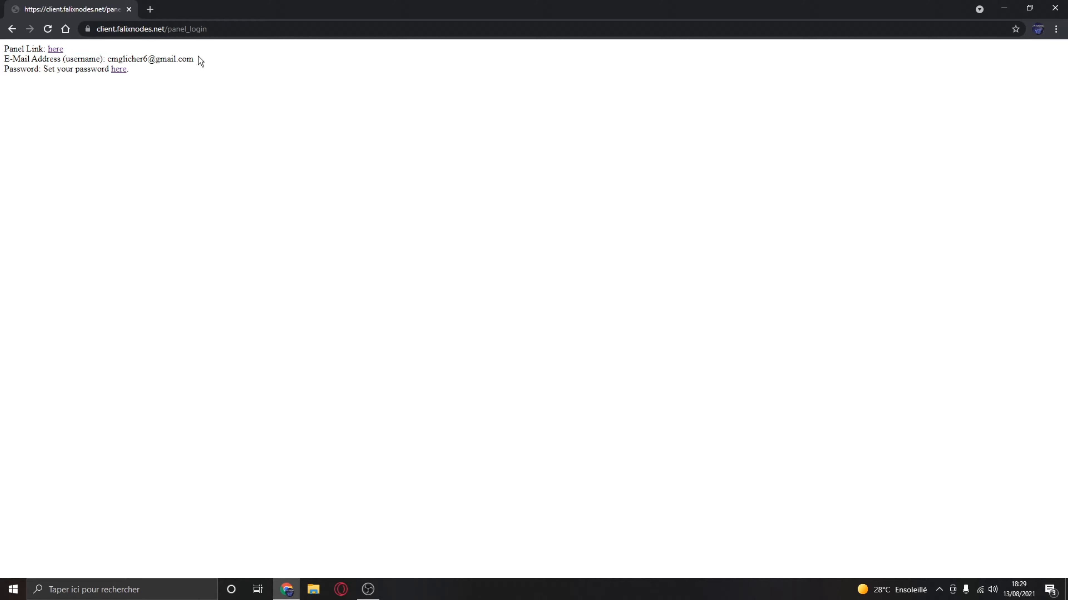
- Open the profile settings in a new tab, generate a new game panel password and copy it
right_click(118, 71)
click(139, 76)
click(197, 9)
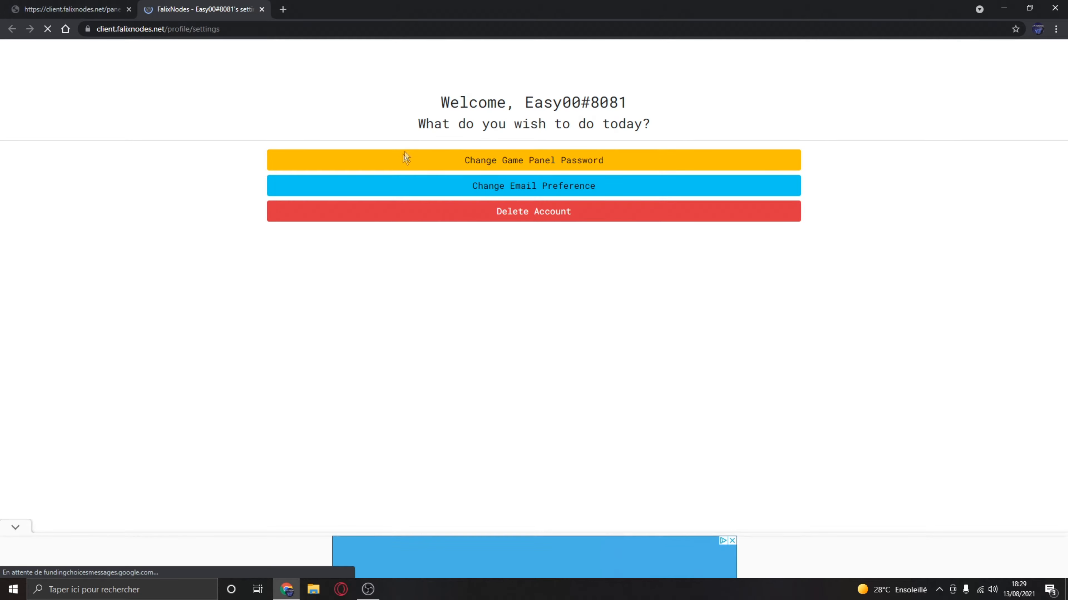
scroll(544, 399, down, 3)
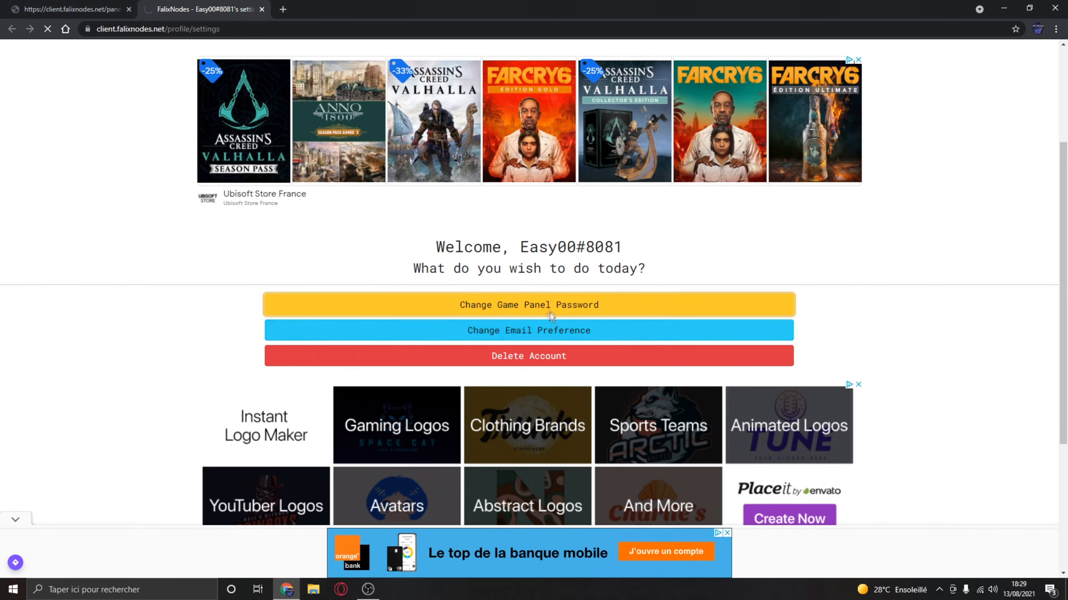
click(528, 312)
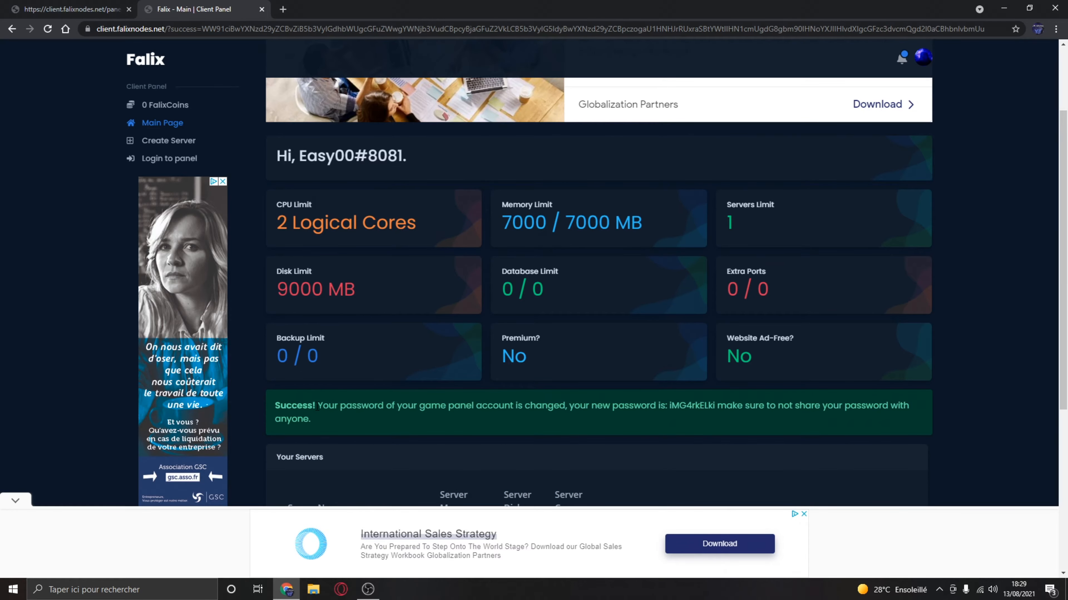
drag(318, 406, 717, 406)
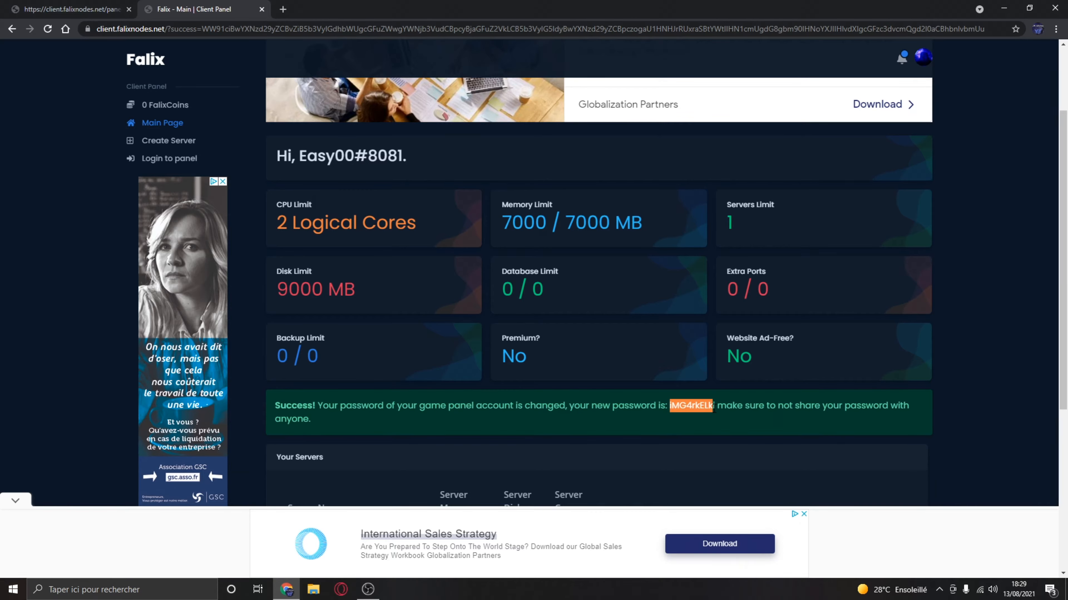
- Follow the panel link and sign in to the game panel with the account e-mail and the generated password
click(147, 163)
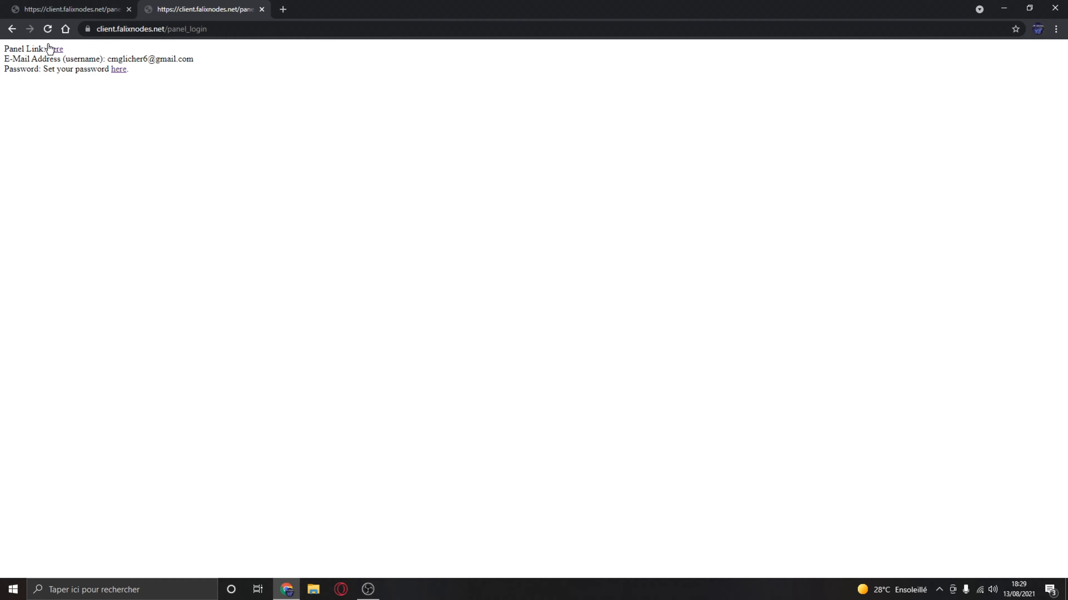
click(49, 49)
click(564, 133)
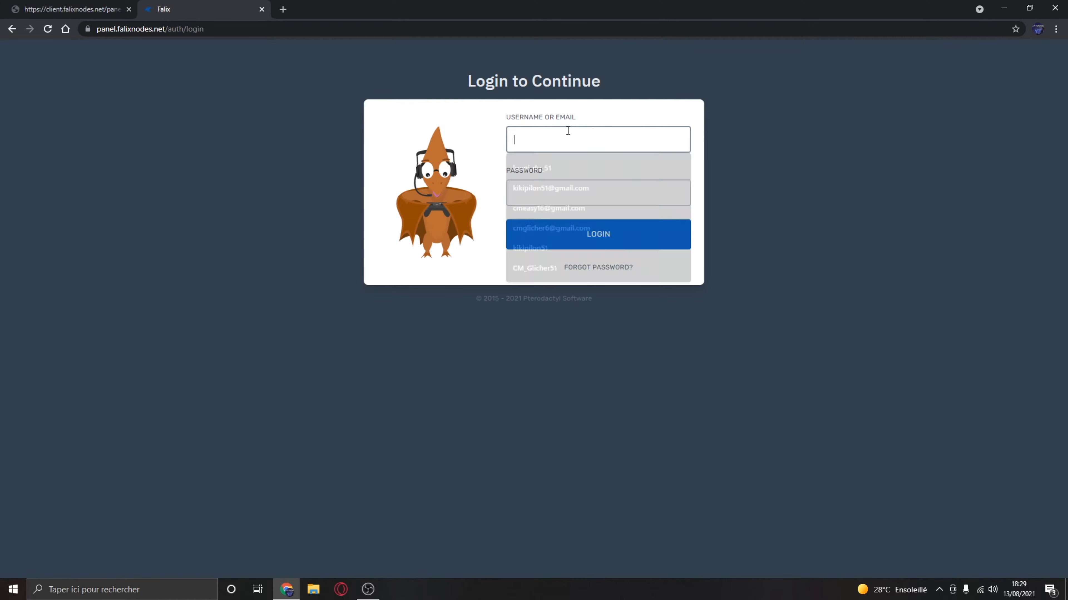
click(560, 228)
click(557, 192)
click(563, 247)
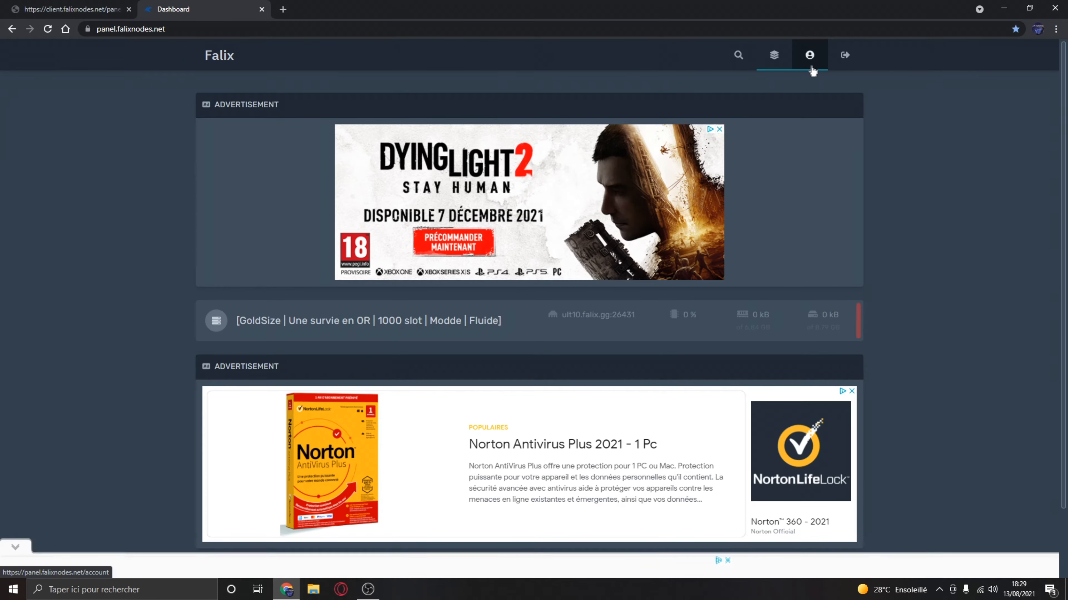
- Update the game panel account's password, entering the current password, the new password and its confirmation
click(809, 56)
click(244, 187)
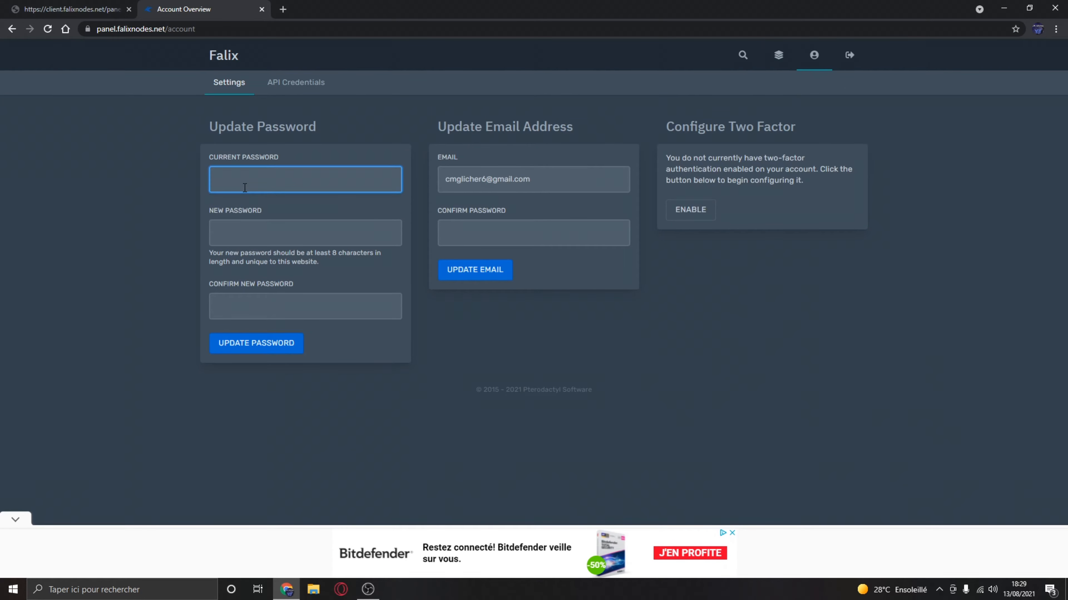
key(ctrl+v)
click(255, 228)
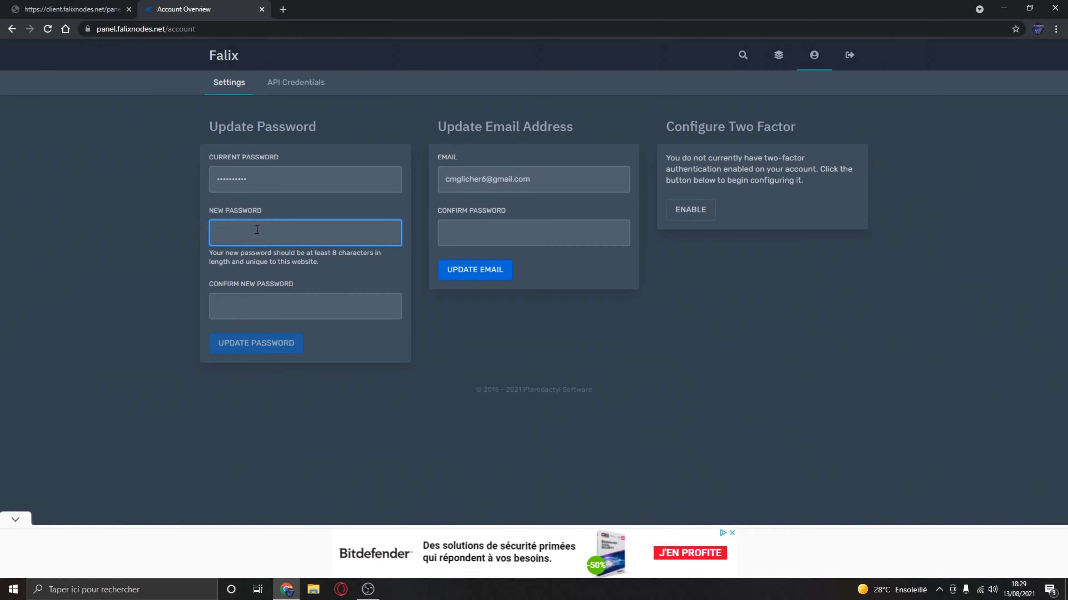
text(••••••)
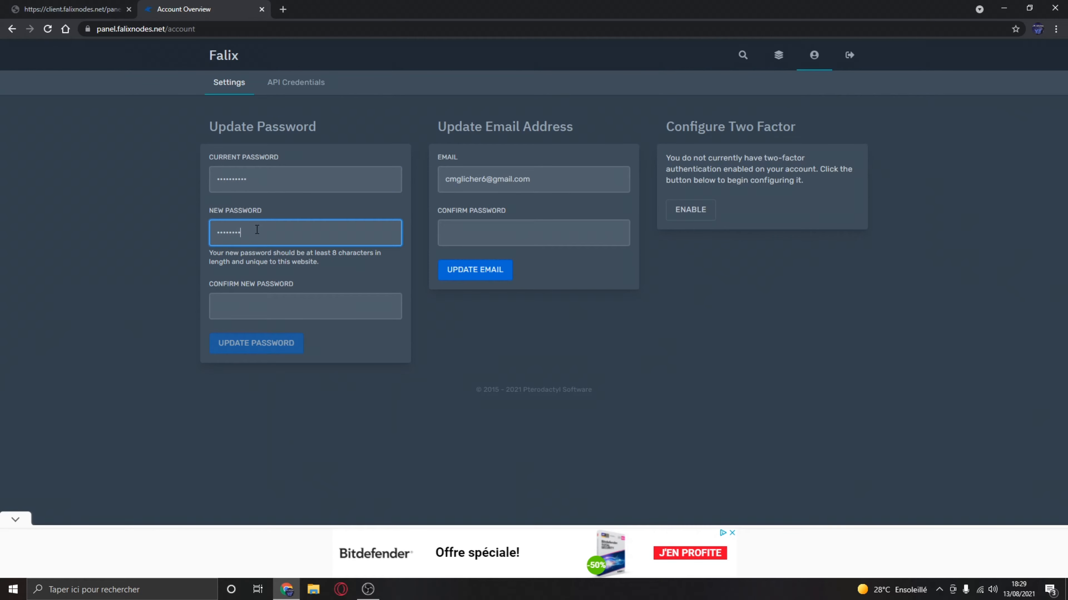
key(Tab)
text(•)
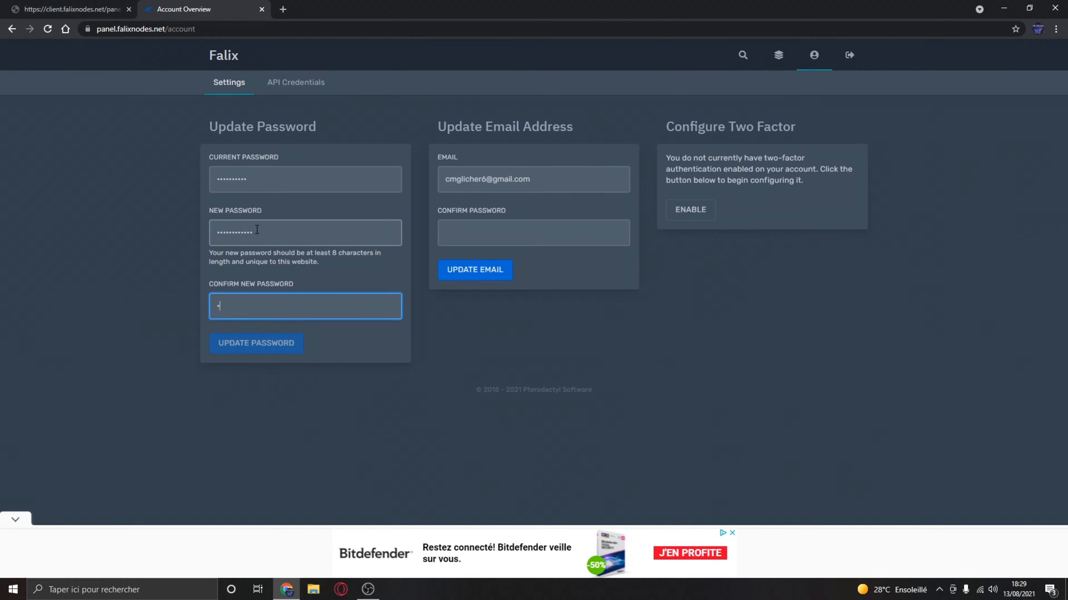
text(••••••)
key(Return)
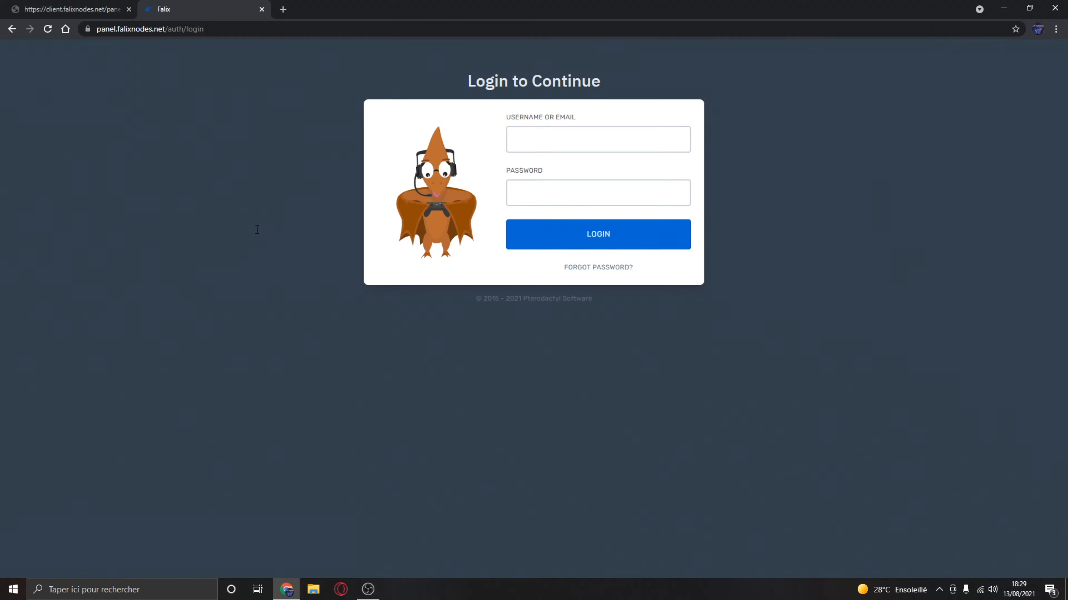
- Sign back in to the game panel with the account e-mail and the new password
click(544, 133)
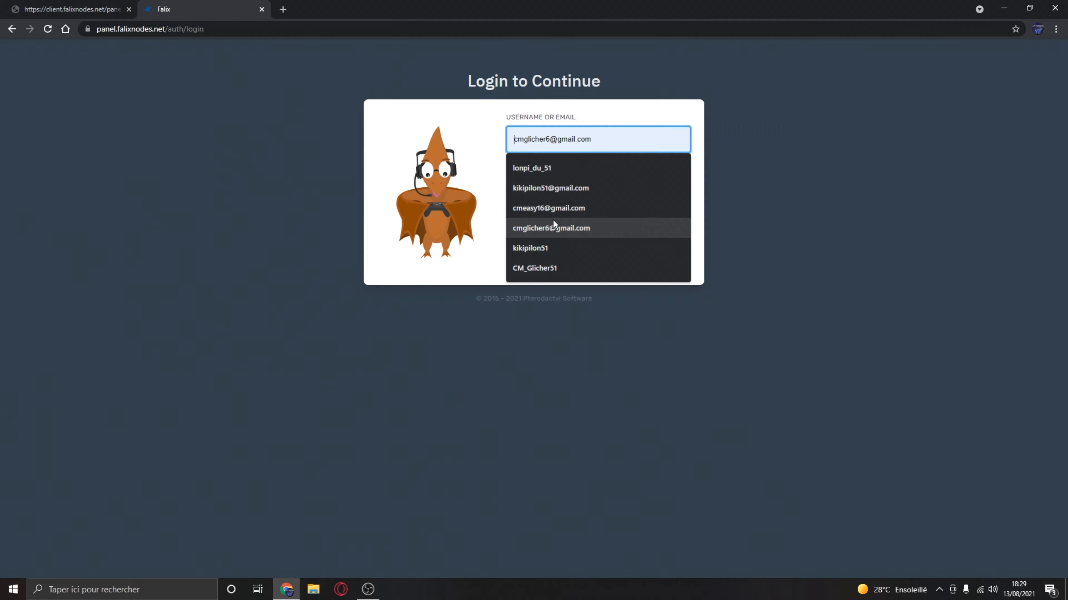
click(550, 229)
click(559, 203)
text(•••••••)
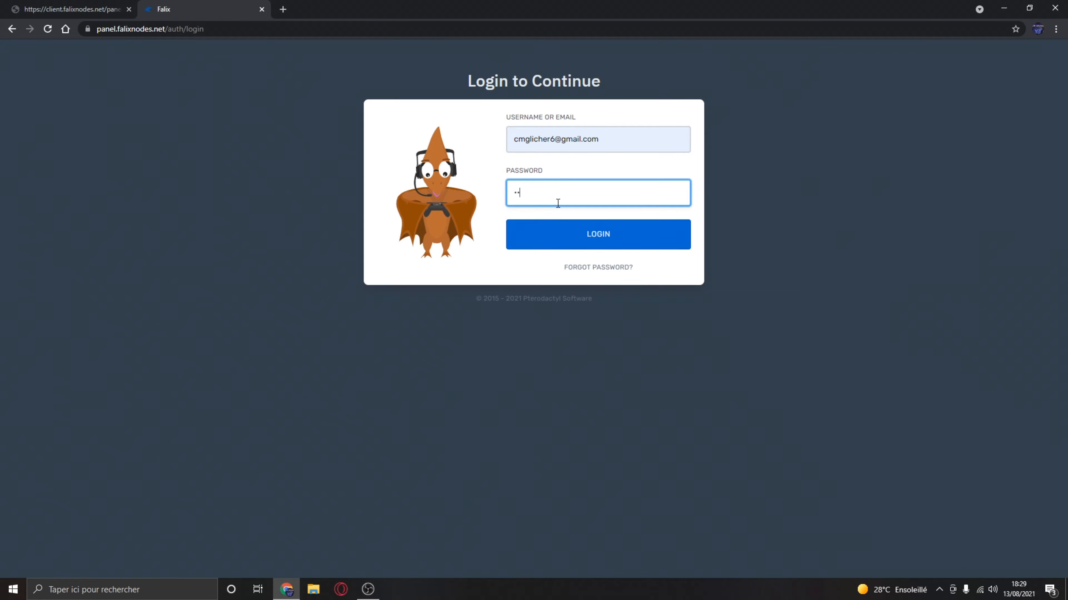
text(•••••)
key(Return)
- Open the GoldSize server from the dashboard and start it
click(465, 331)
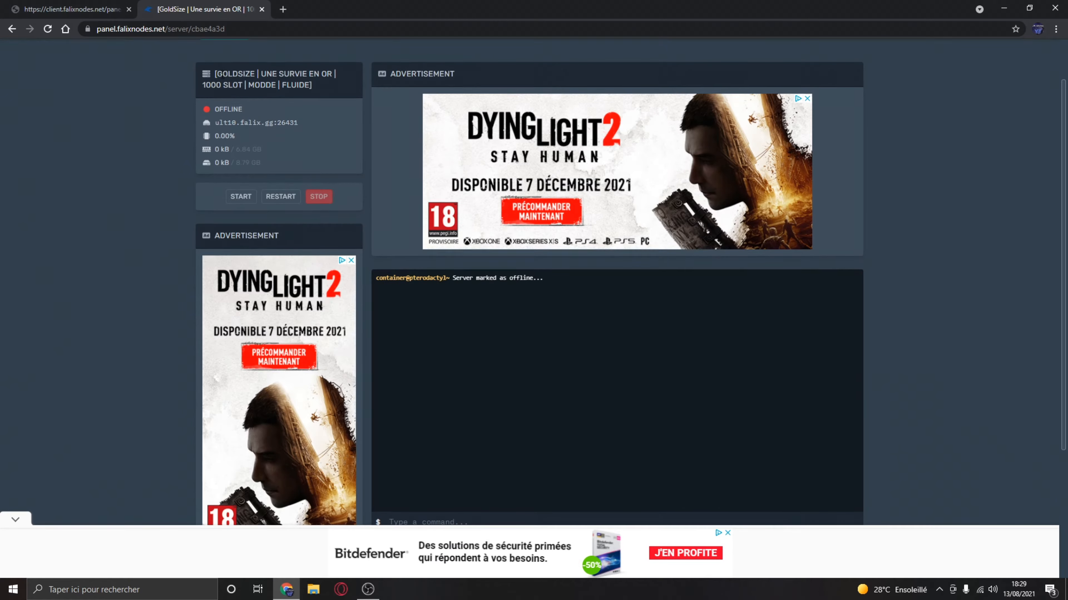
scroll(214, 79, up, 1)
click(12, 30)
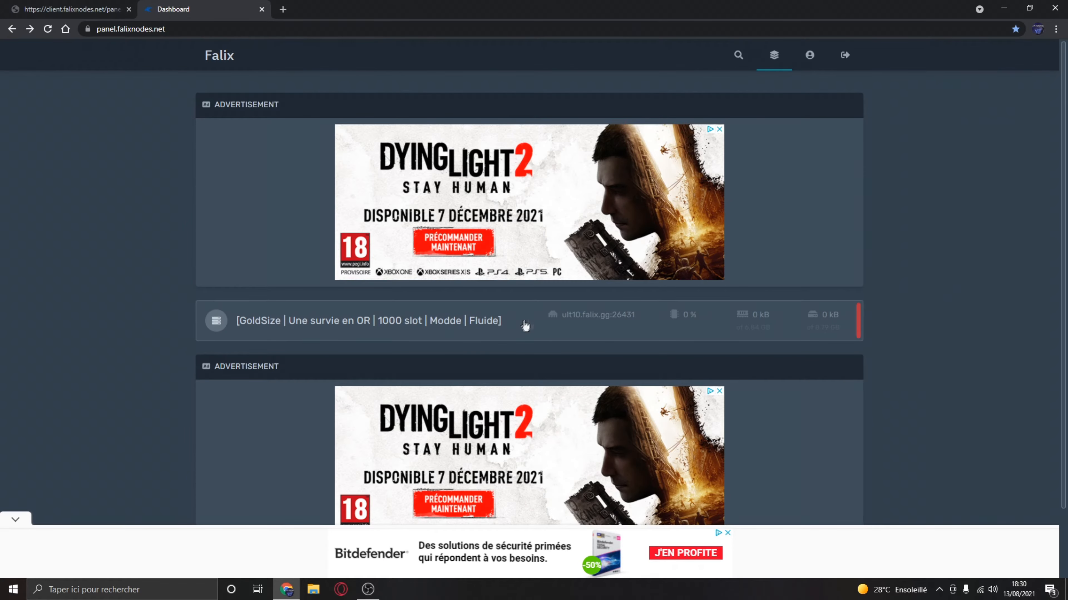
click(524, 326)
click(240, 196)
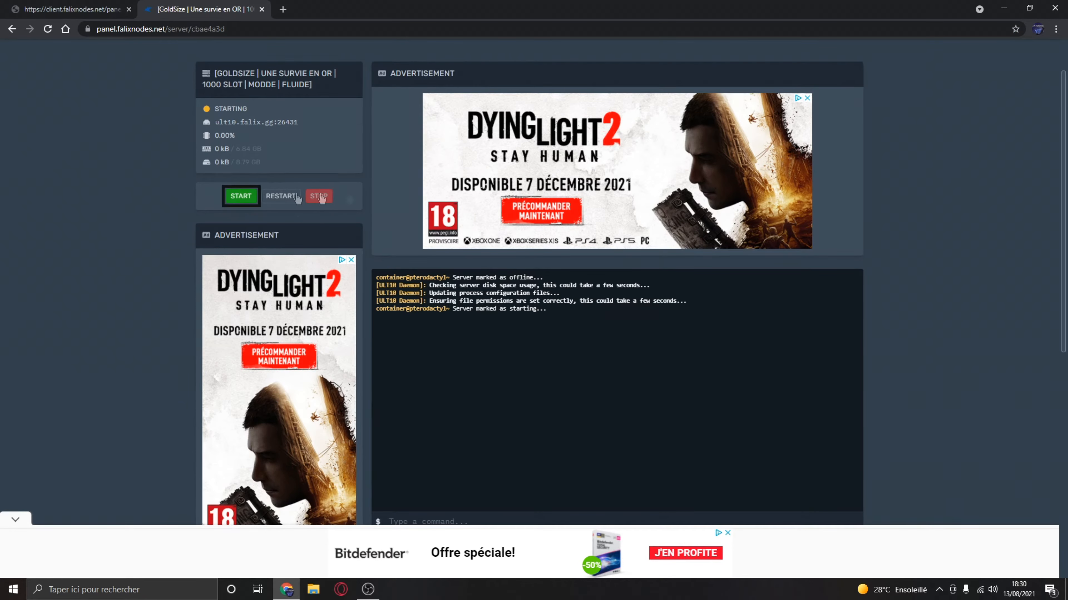
- Check the server's IP address and port in the console's startup output
scroll(123, 65, down, 4)
scroll(168, 91, up, 2)
scroll(223, 152, down, 2)
scroll(261, 202, up, 1)
drag(393, 290, 461, 291)
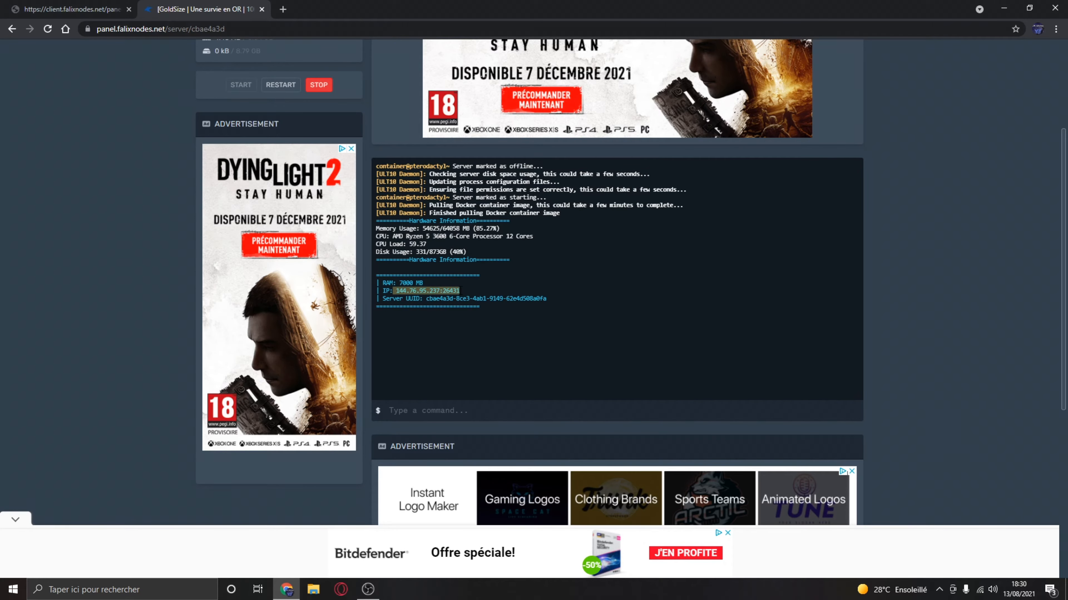
click(428, 286)
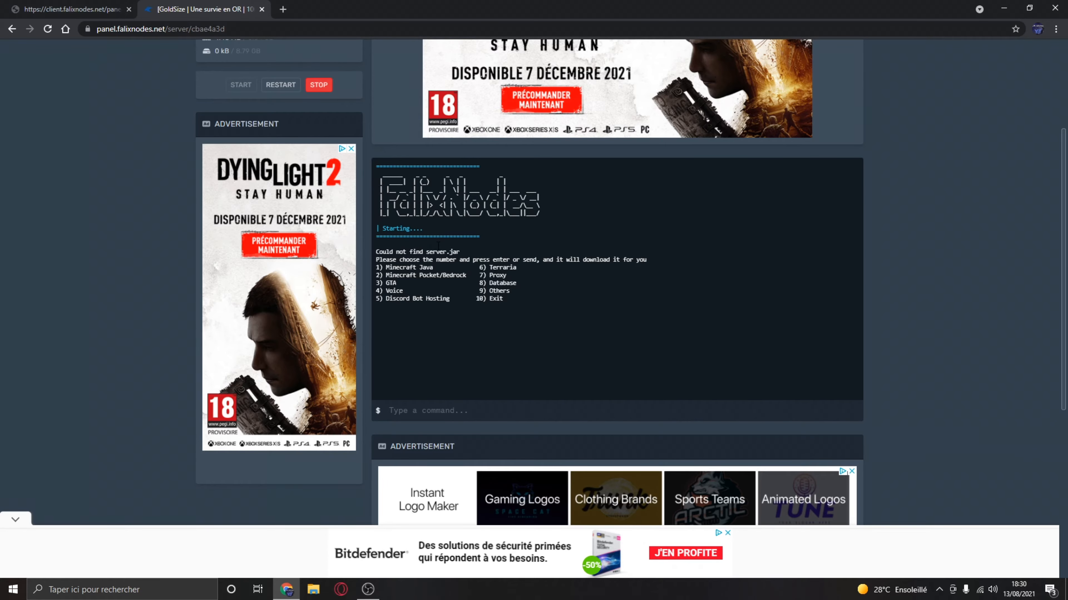
- Review the server types offered in the console, including Minecraft, GTA, voice and Discord bot hosting
click(282, 9)
click(391, 10)
drag(386, 268, 467, 276)
drag(385, 283, 476, 299)
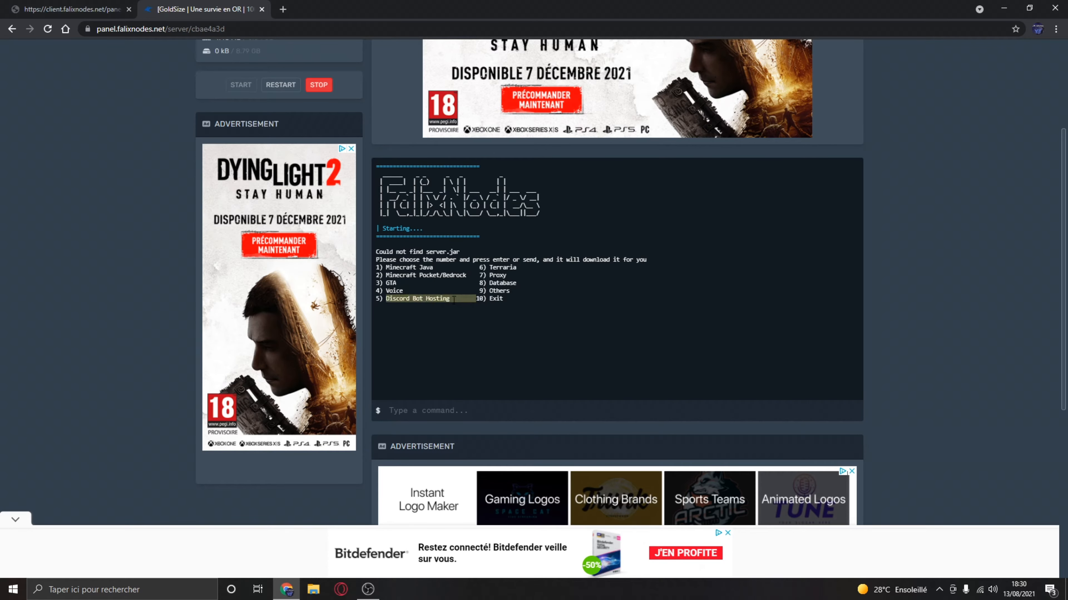
click(460, 302)
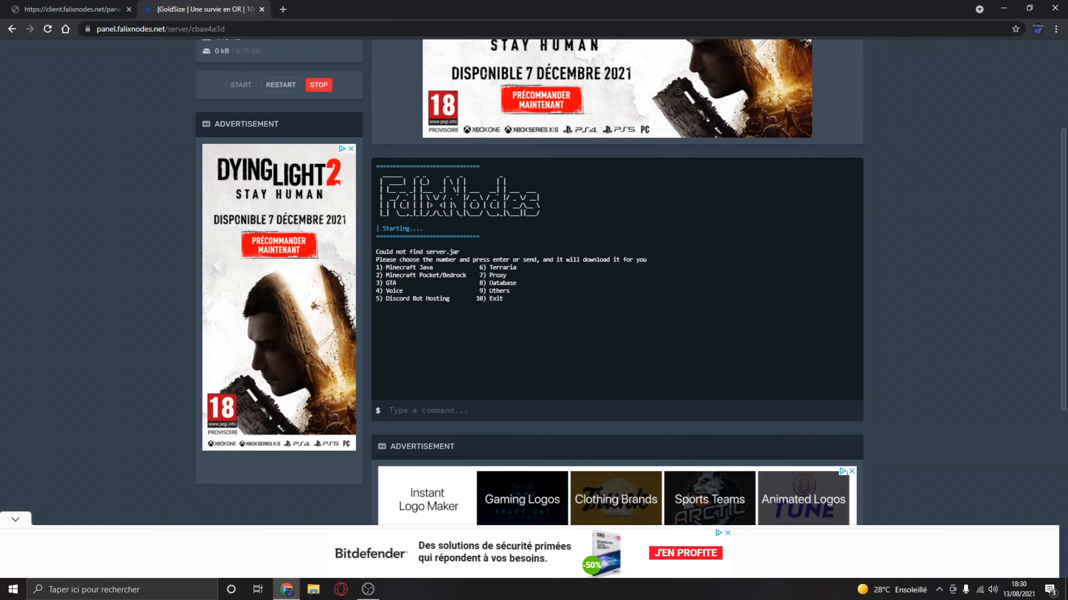
- View the server types in the Others category with option 9, and leave the list with option 8, Exit
click(491, 403)
text(98)
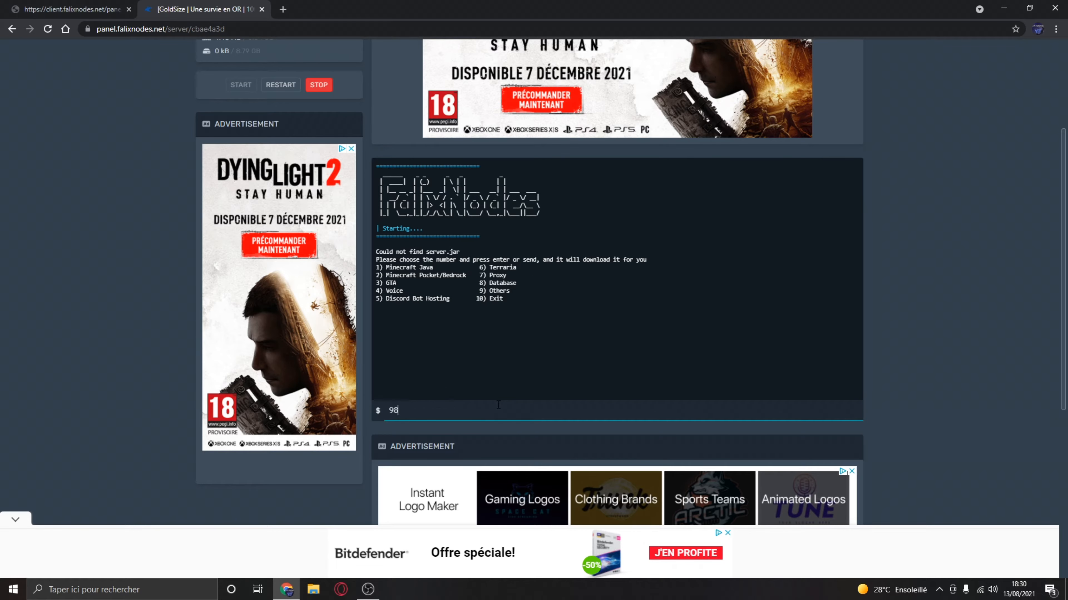
key(BackSpace)
key(Return)
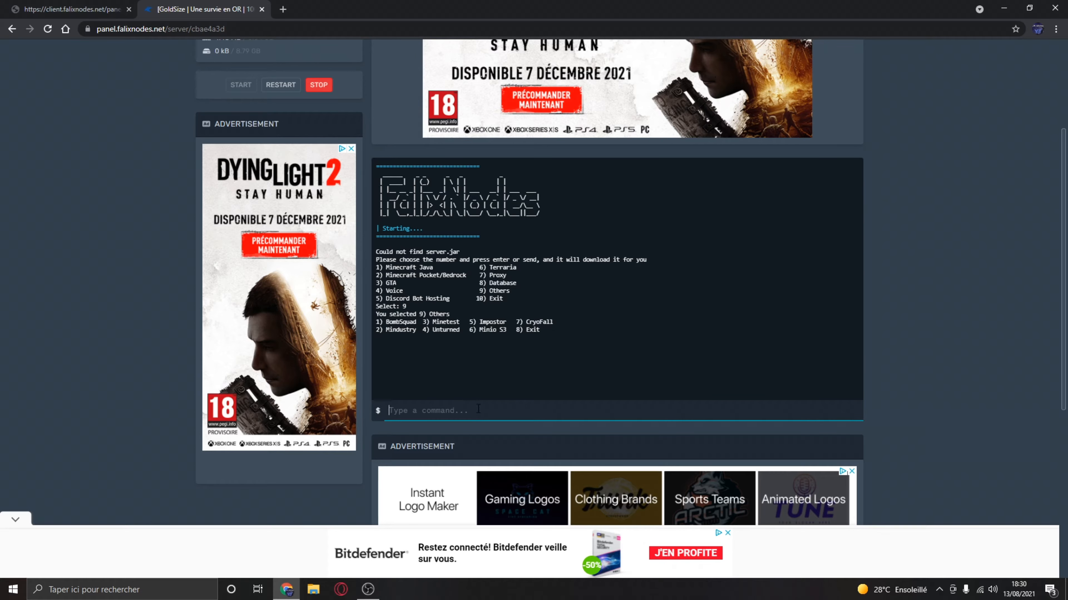
text(8)
key(Return)
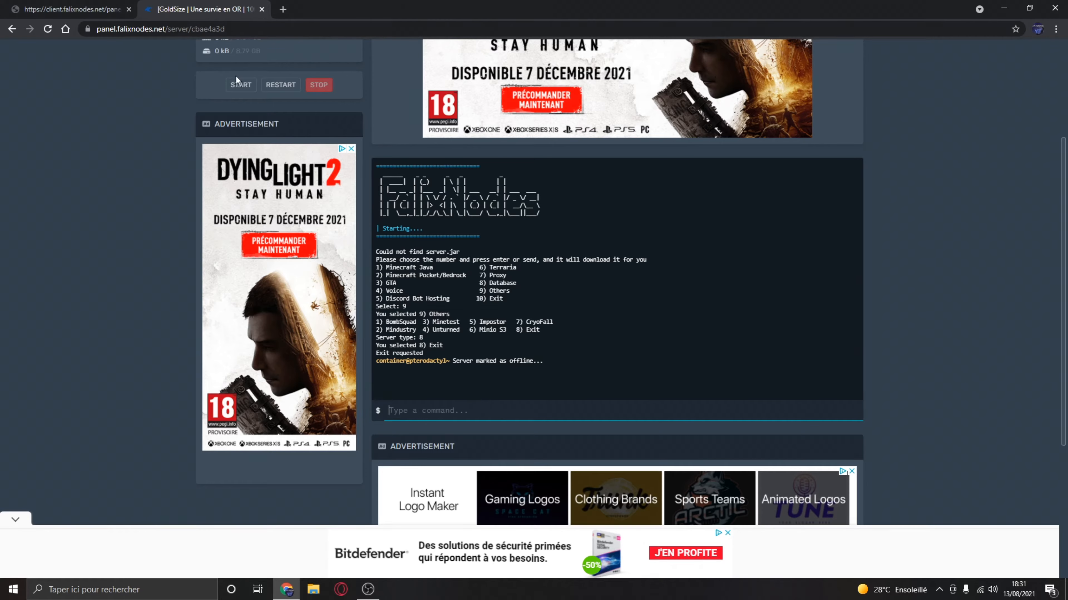
- Start the server again and choose option 1, Minecraft Java, as its type in the console
click(241, 84)
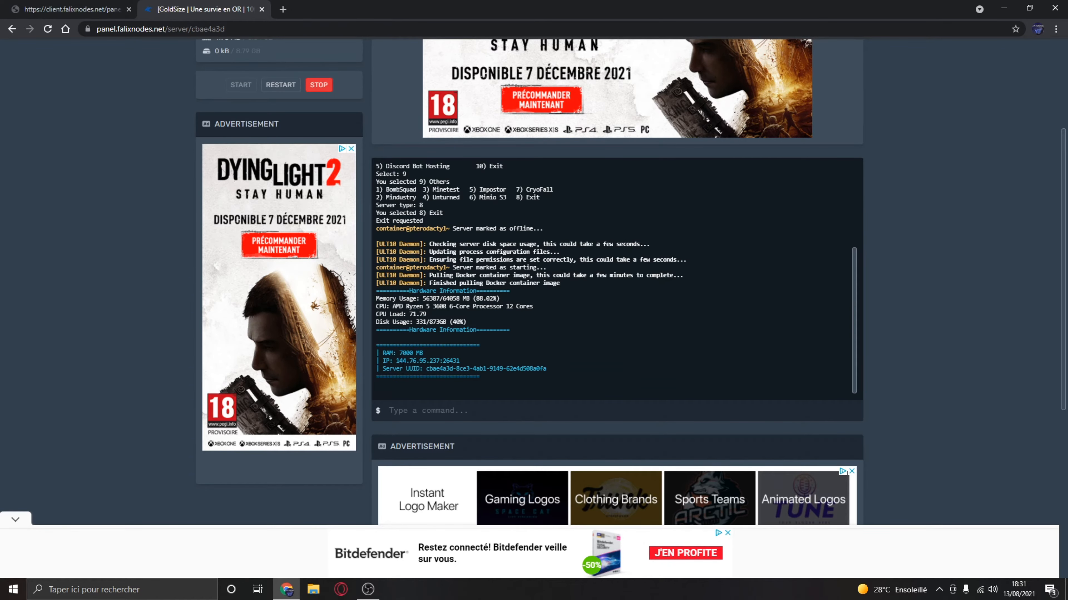
scroll(439, 302, down, 3)
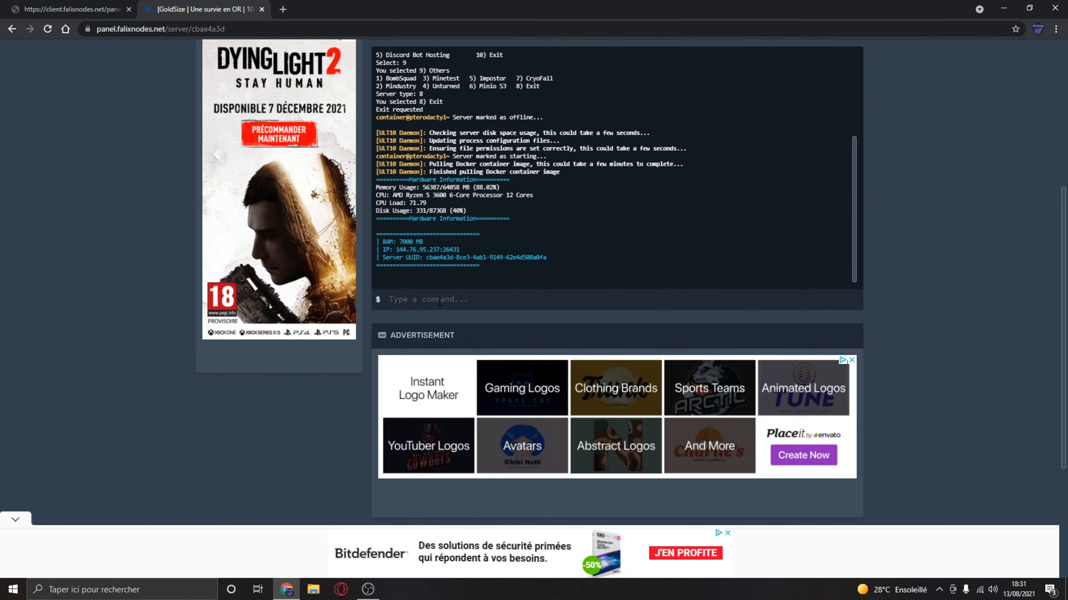
click(455, 304)
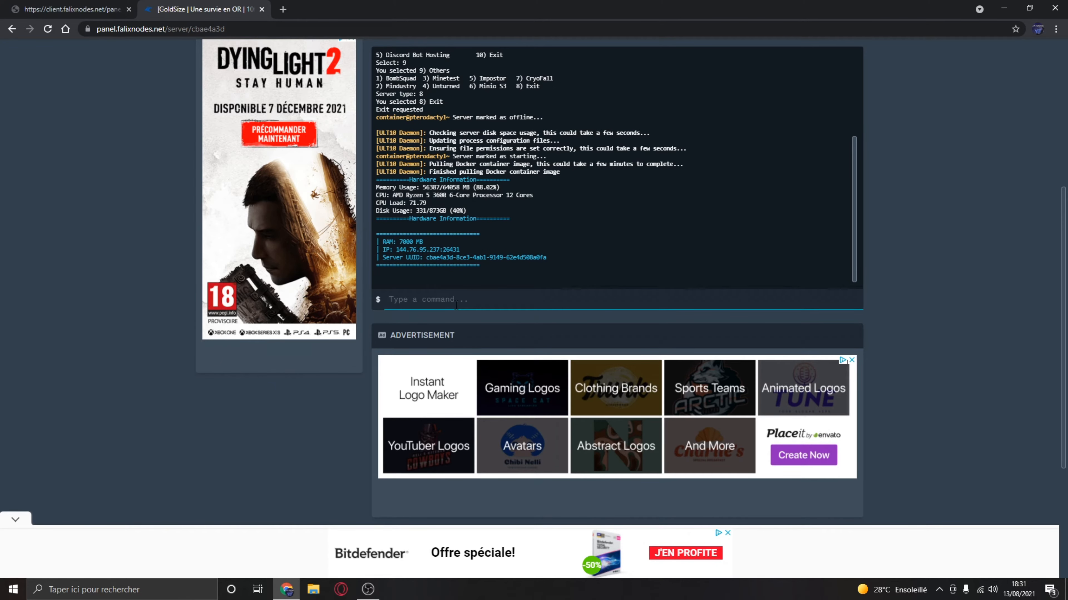
text(1)
key(Return)
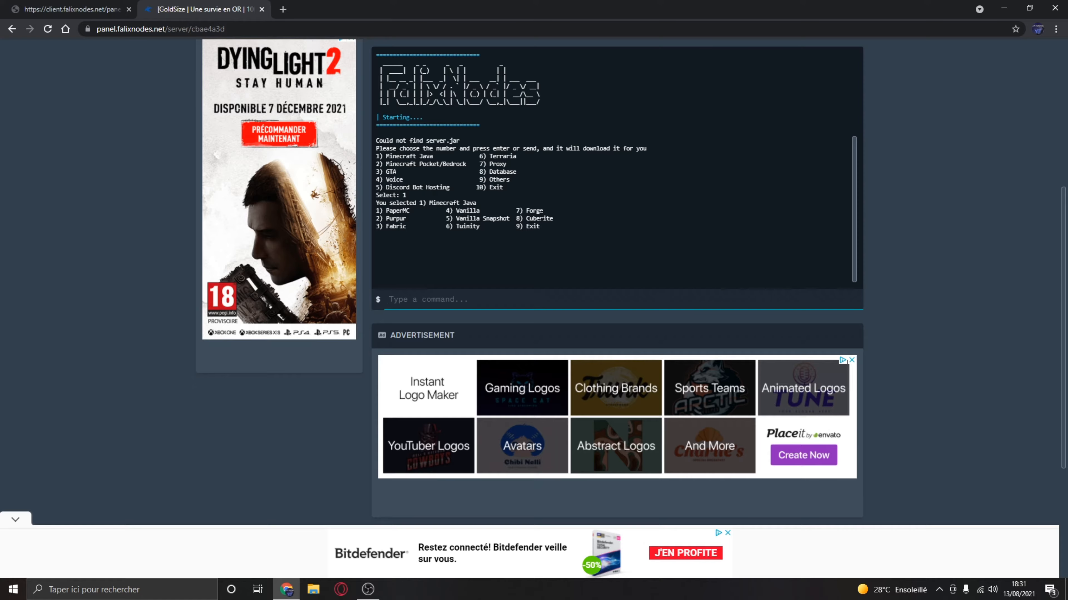
- Restart the server and force it to stop to leave the Minecraft Java software list
scroll(500, 194, up, 2)
scroll(144, 132, up, 3)
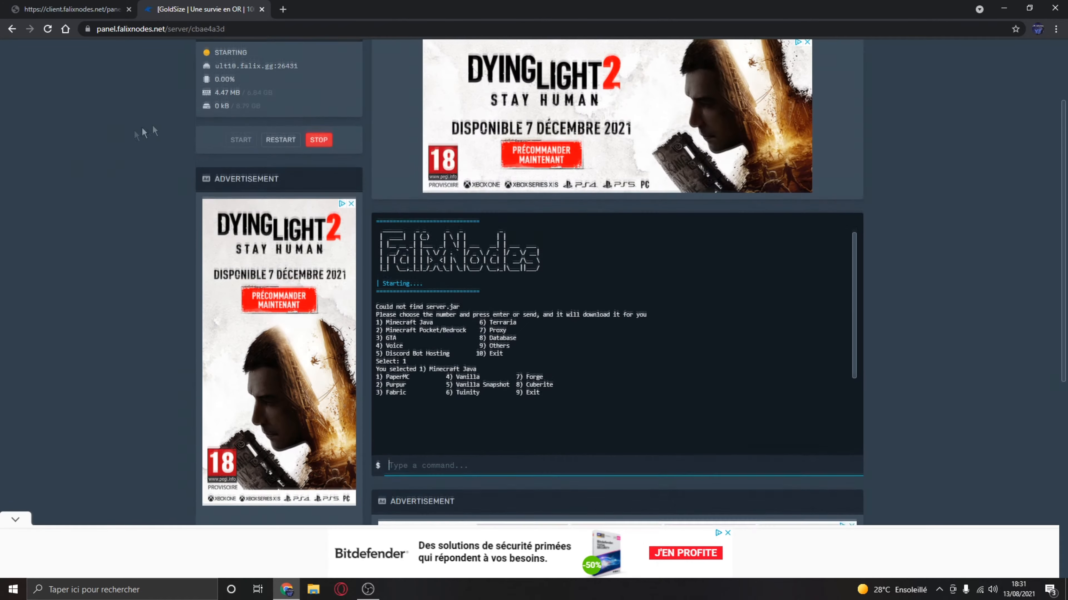
click(277, 143)
scroll(490, 294, down, 1)
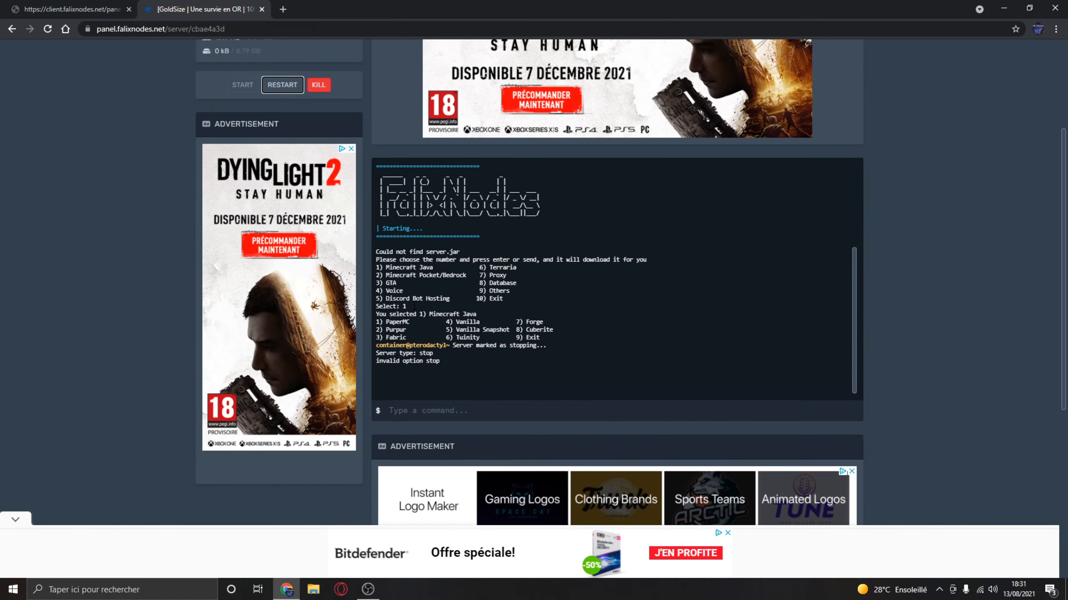
click(313, 89)
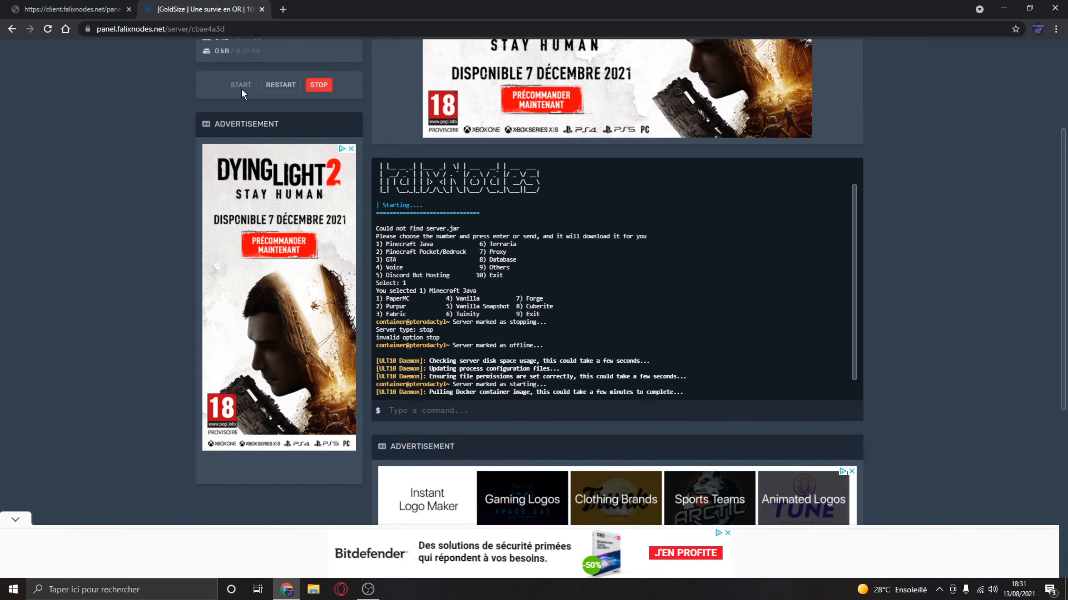
- Highlight the server's IP address and port in the new startup output
scroll(244, 94, down, 2)
scroll(269, 353, down, 2)
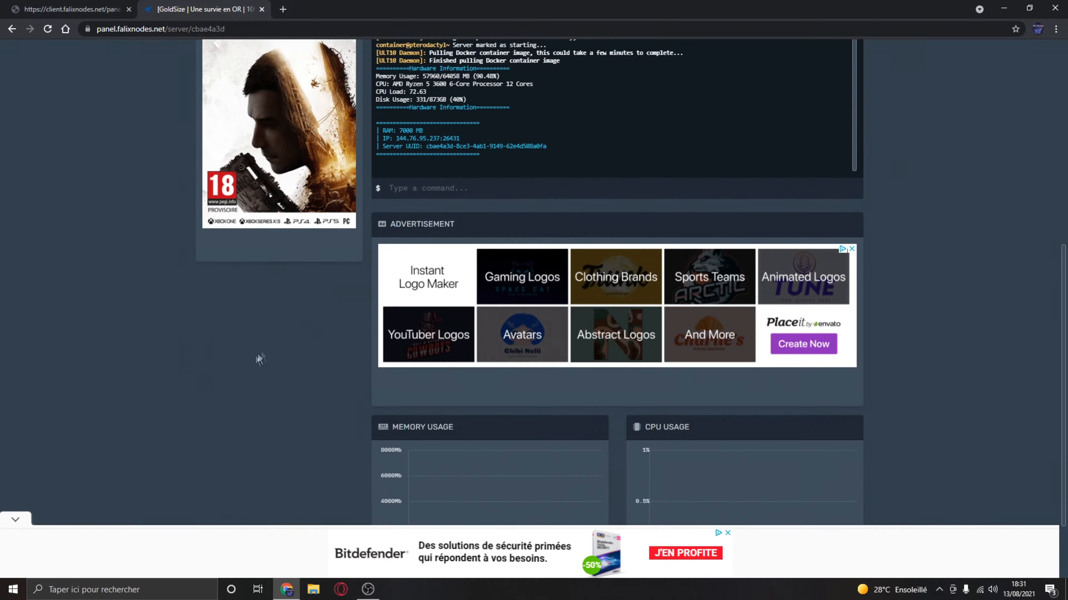
scroll(269, 353, up, 2)
drag(397, 249, 460, 249)
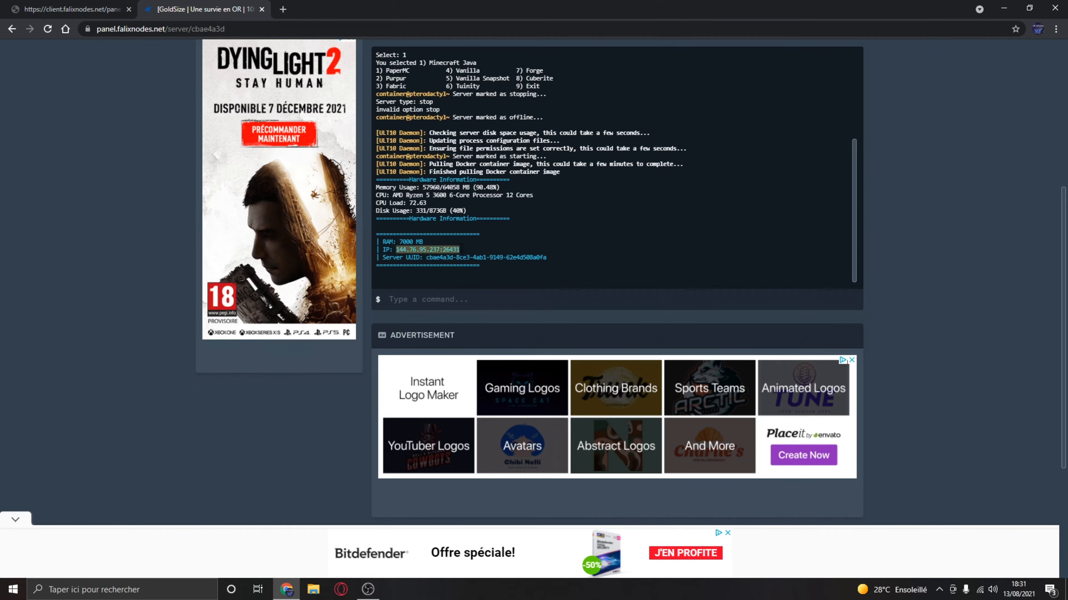
click(509, 239)
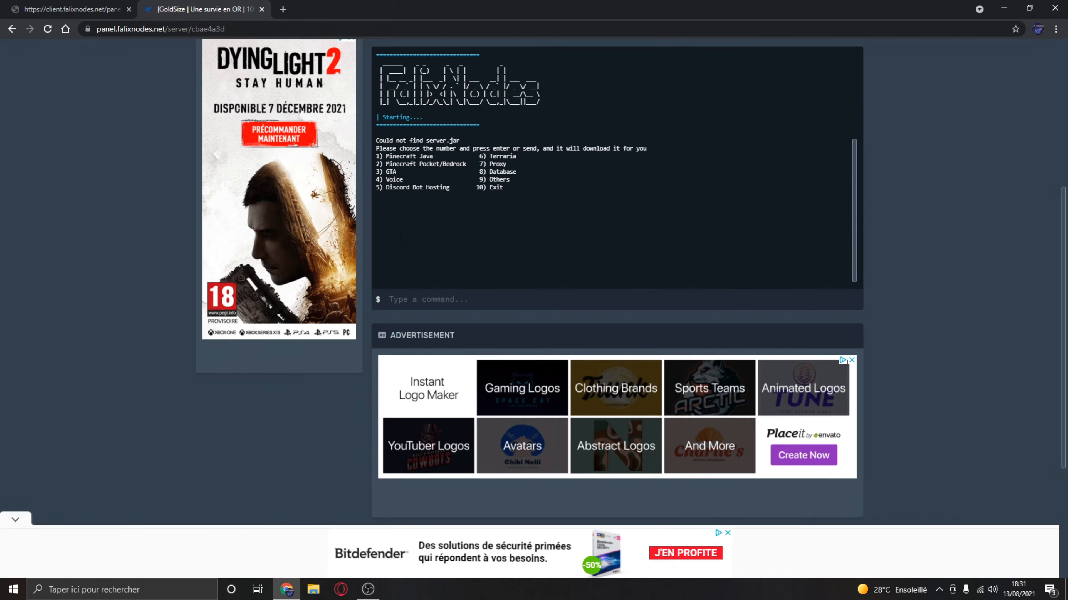
- Choose option 2, Minecraft Pocket/Bedrock, in the console to view its server software
click(413, 302)
text(2)
key(Return)
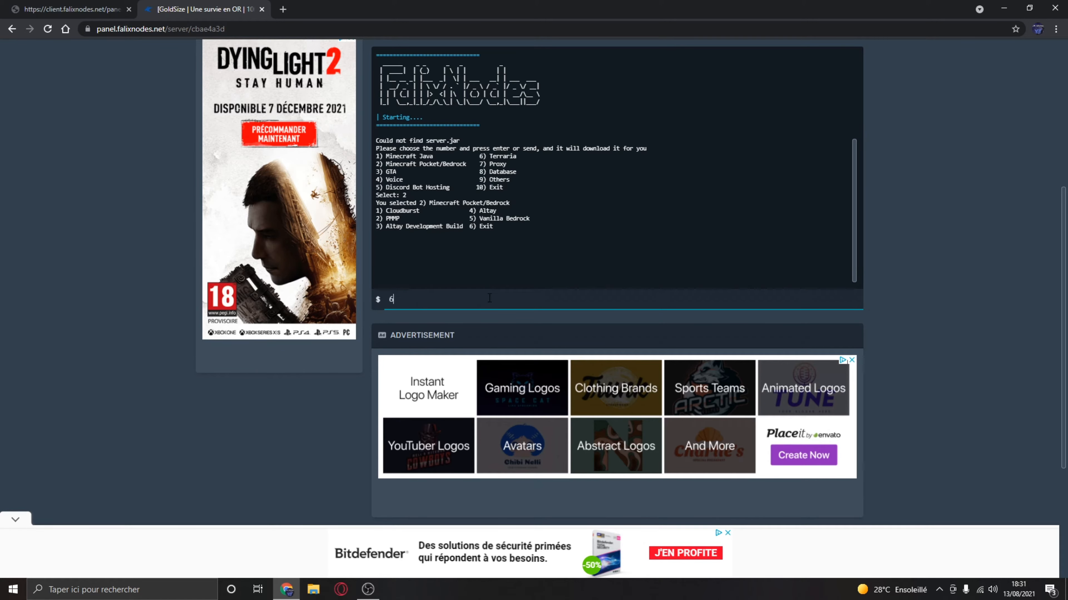
- Restart the server to leave the Minecraft Pocket/Bedrock list, attempting to force the stop
scroll(490, 315, up, 6)
click(278, 252)
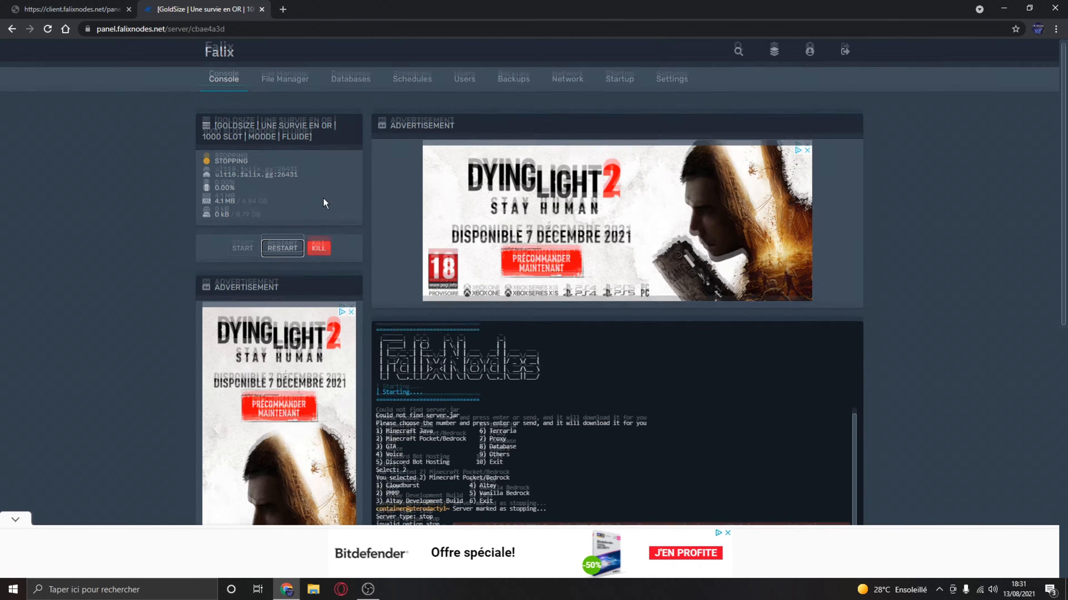
scroll(294, 254, down, 4)
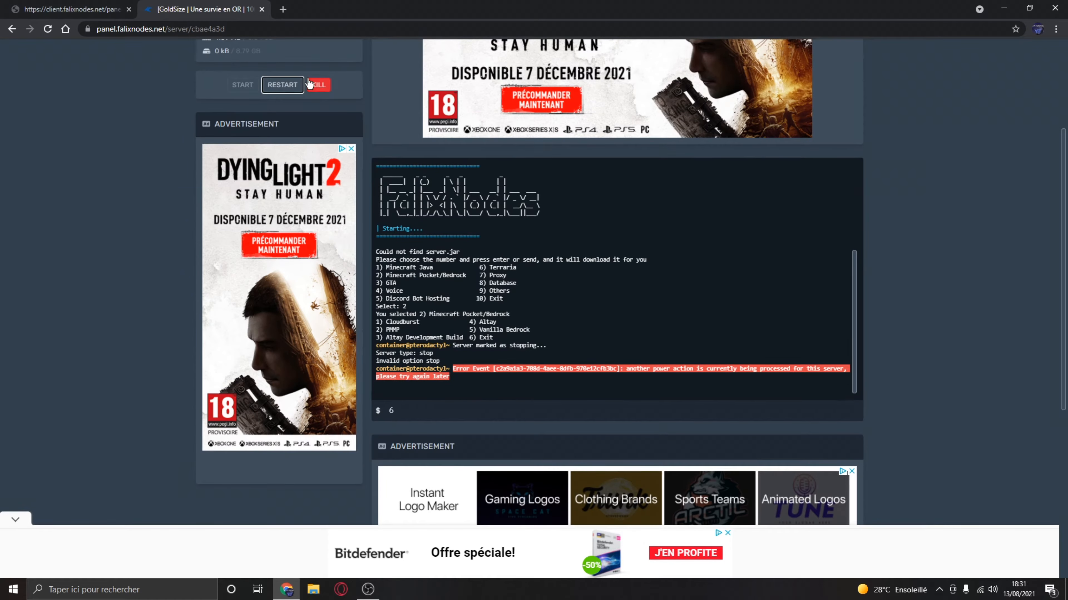
click(310, 85)
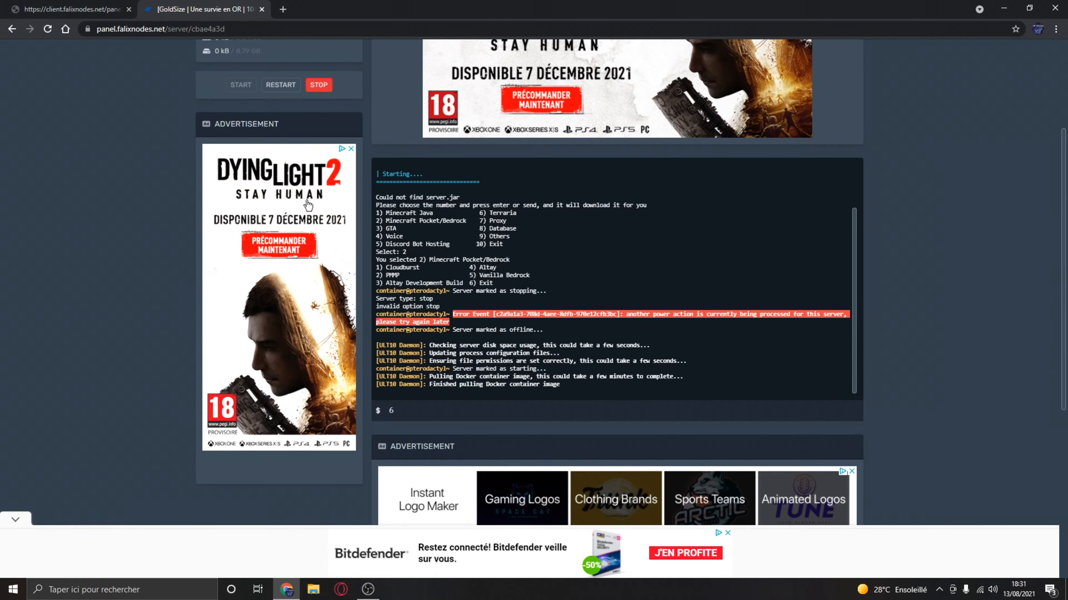
- Replace the leftover console entry with 3 and submit it to list the GTA server types
click(457, 411)
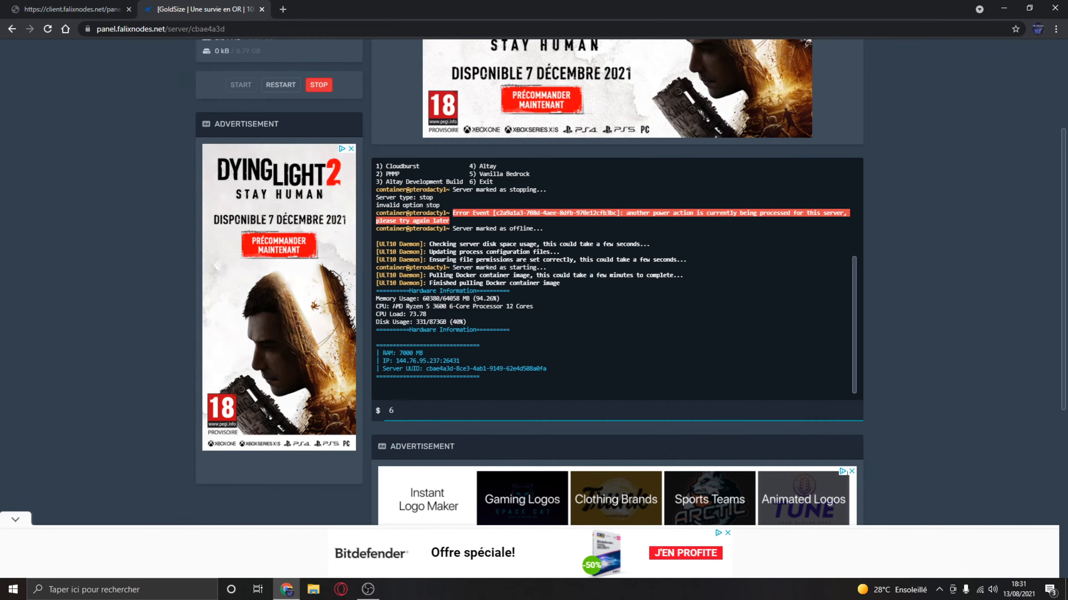
drag(392, 306, 518, 308)
click(443, 412)
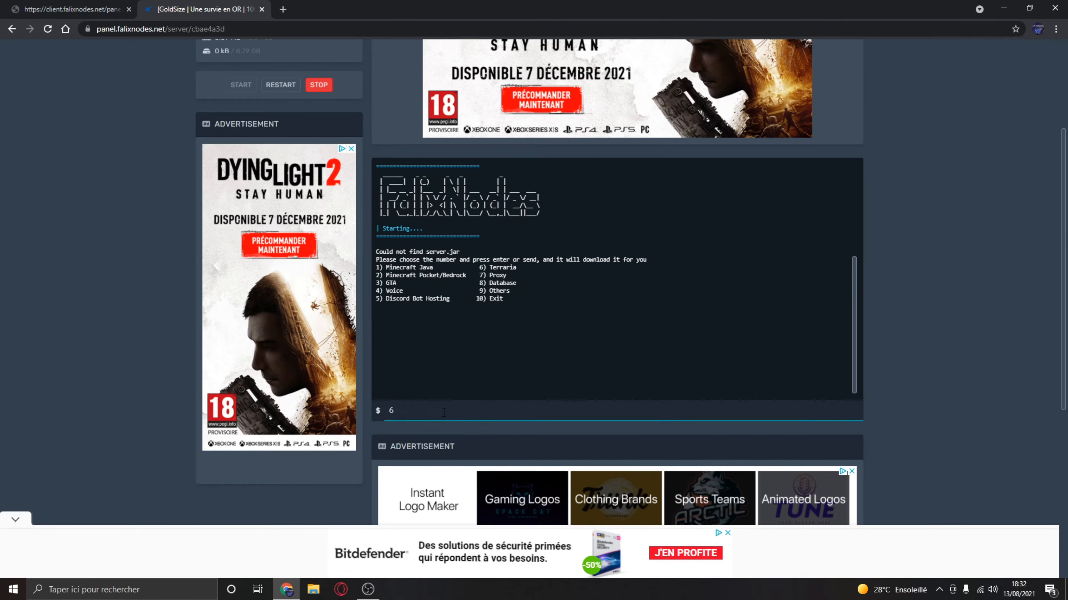
key(BackSpace)
text(3)
key(Return)
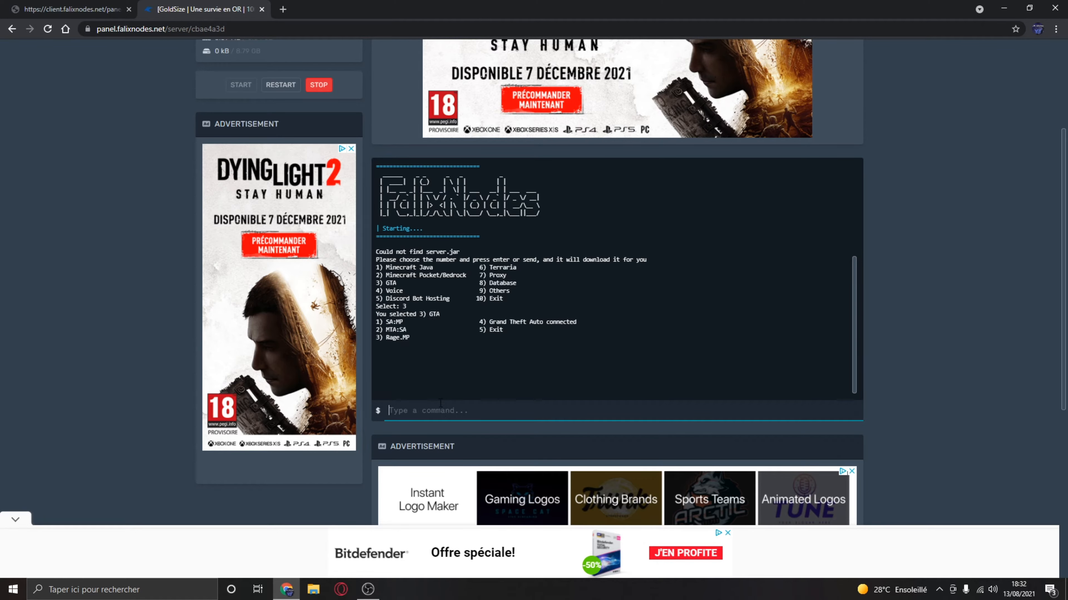
- Review the GTA server types in the console, highlighting Grand Theft Auto connected and SA:MP
drag(489, 321, 582, 321)
click(386, 321)
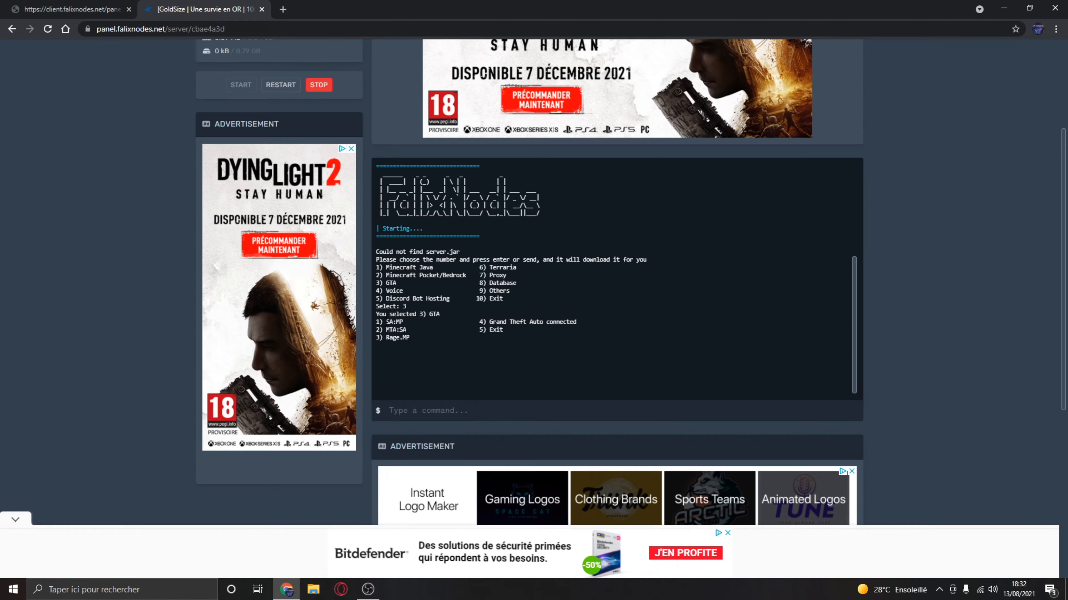
drag(386, 322, 404, 322)
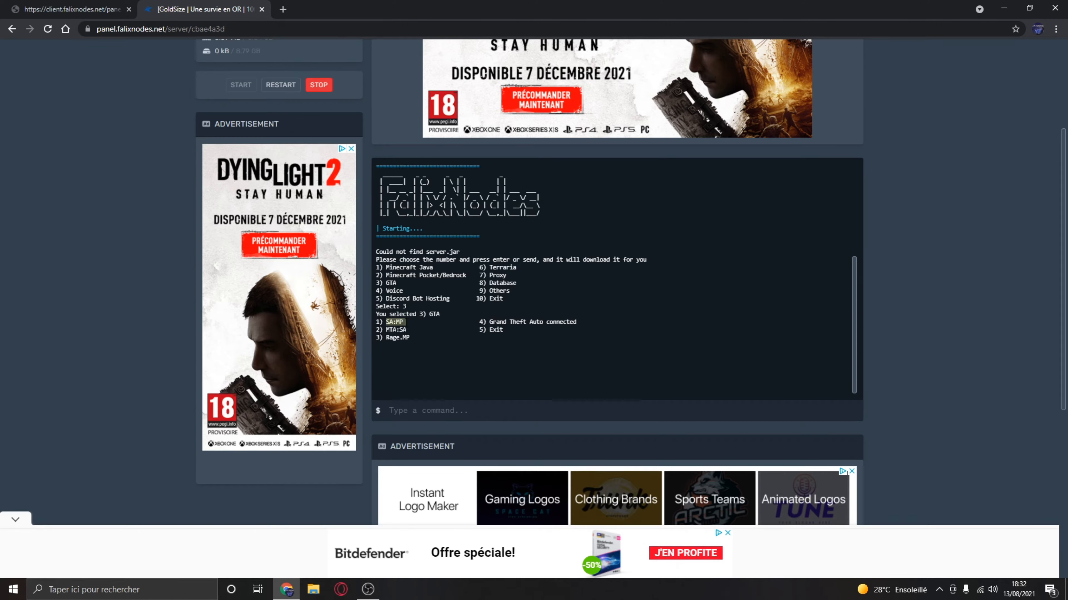
click(388, 329)
click(473, 415)
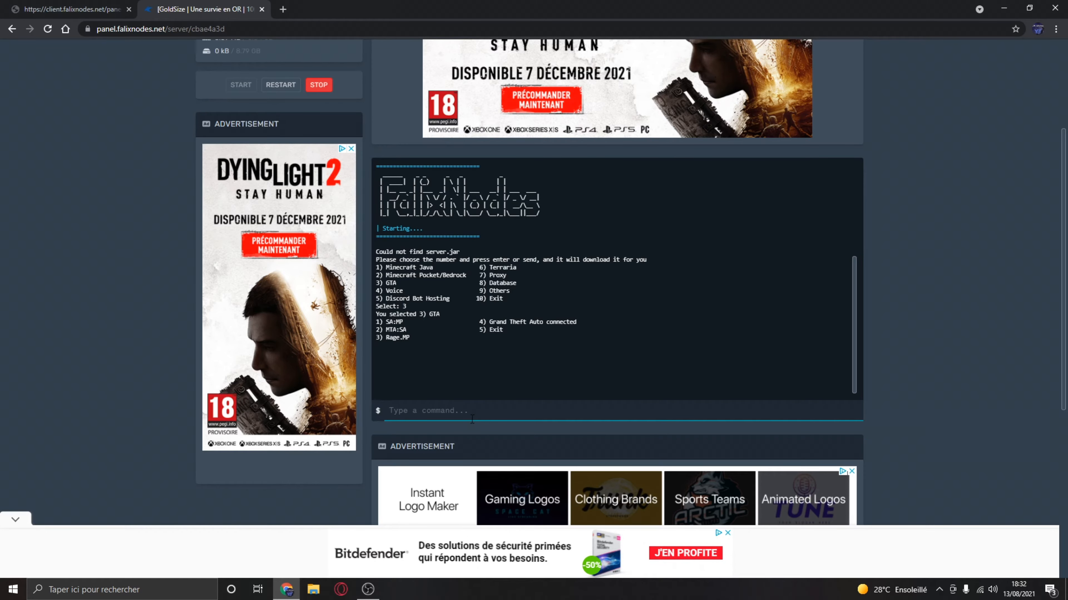
- Restart the server to leave the GTA list and collapse the advertisement banner below the page
scroll(472, 419, up, 5)
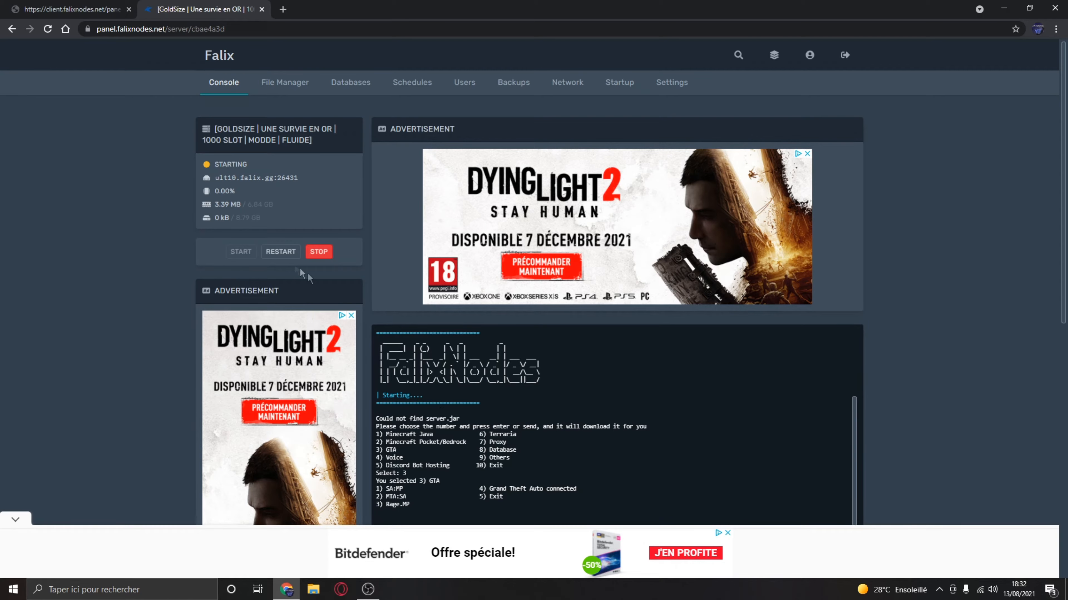
click(281, 251)
scroll(318, 252, down, 4)
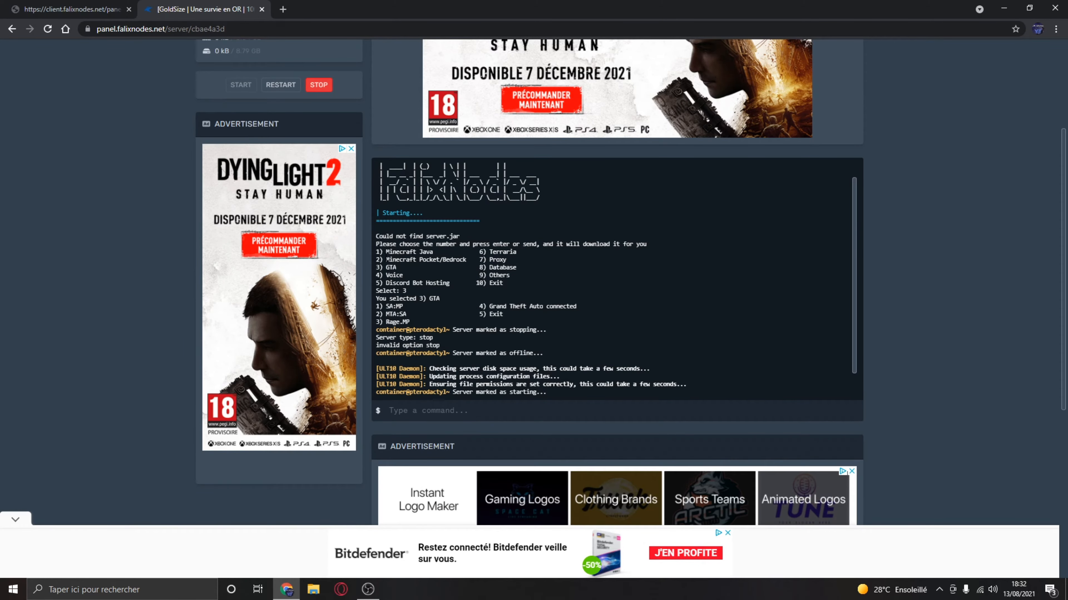
click(17, 517)
scroll(613, 155, down, 5)
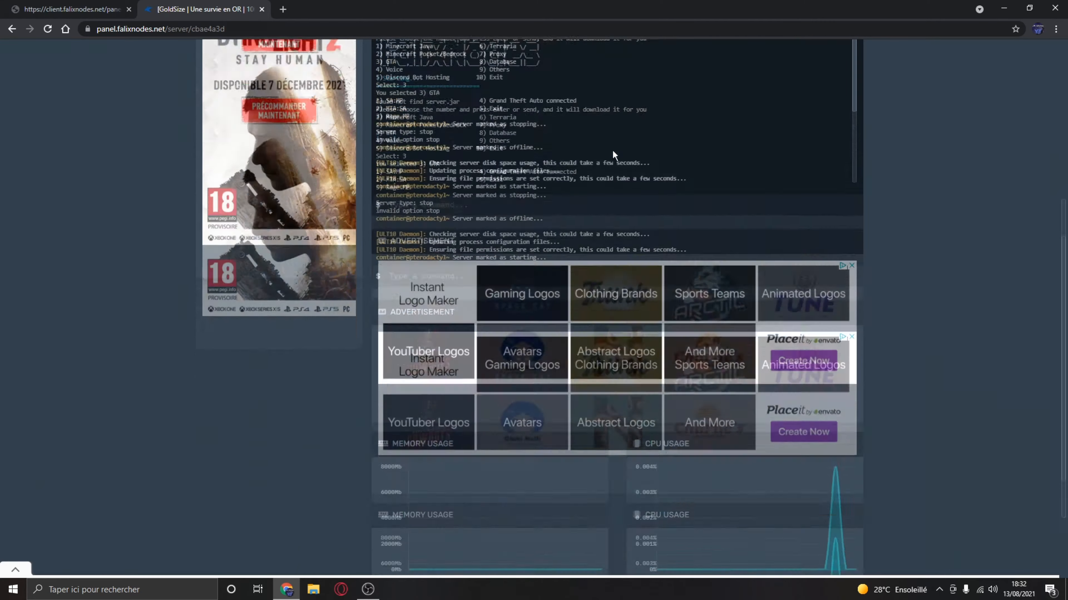
- Review the Voice, Others, Proxy and Database entries in the console's list of server types
scroll(613, 155, down, 2)
scroll(181, 382, up, 5)
scroll(374, 341, down, 5)
scroll(162, 392, up, 3)
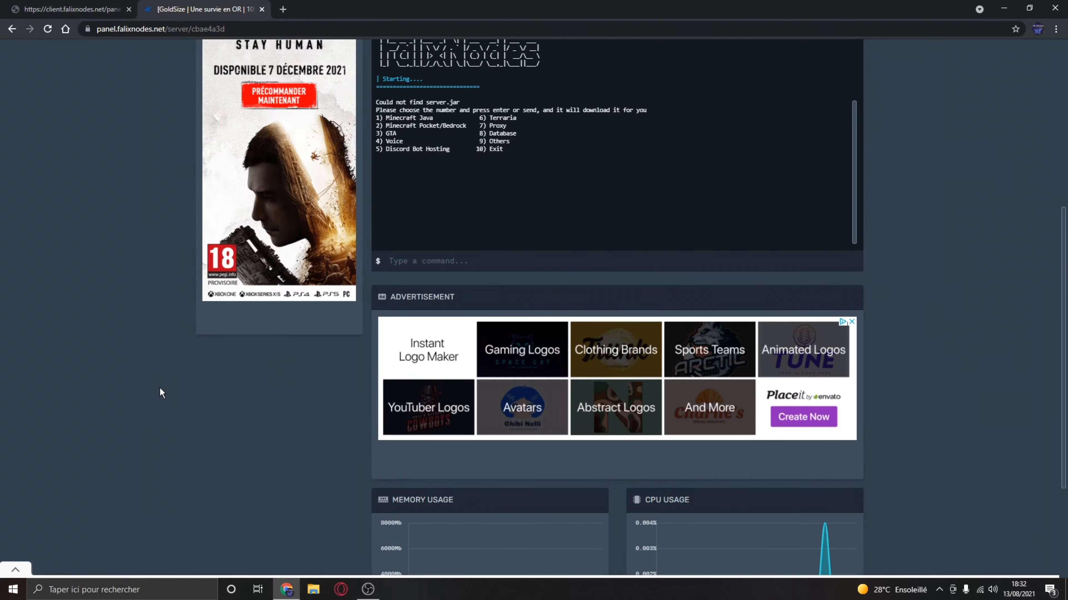
scroll(161, 392, up, 1)
double_click(394, 196)
drag(407, 198, 403, 197)
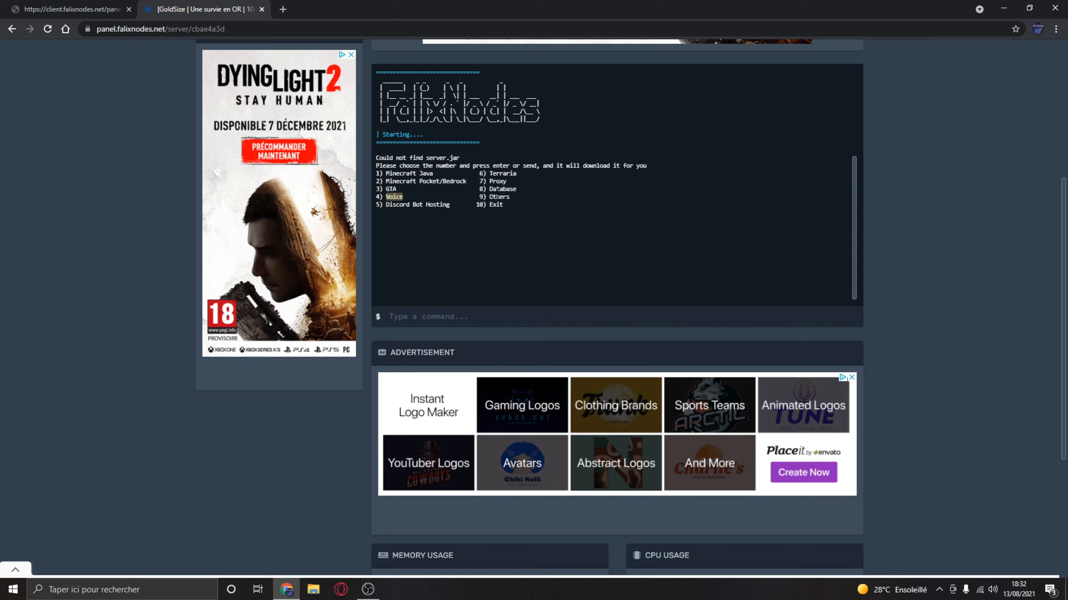
mouse_move(497, 194)
mouse_down()
mouse_move(513, 174)
mouse_move(506, 181)
mouse_up()
click(498, 182)
click(502, 188)
click(464, 316)
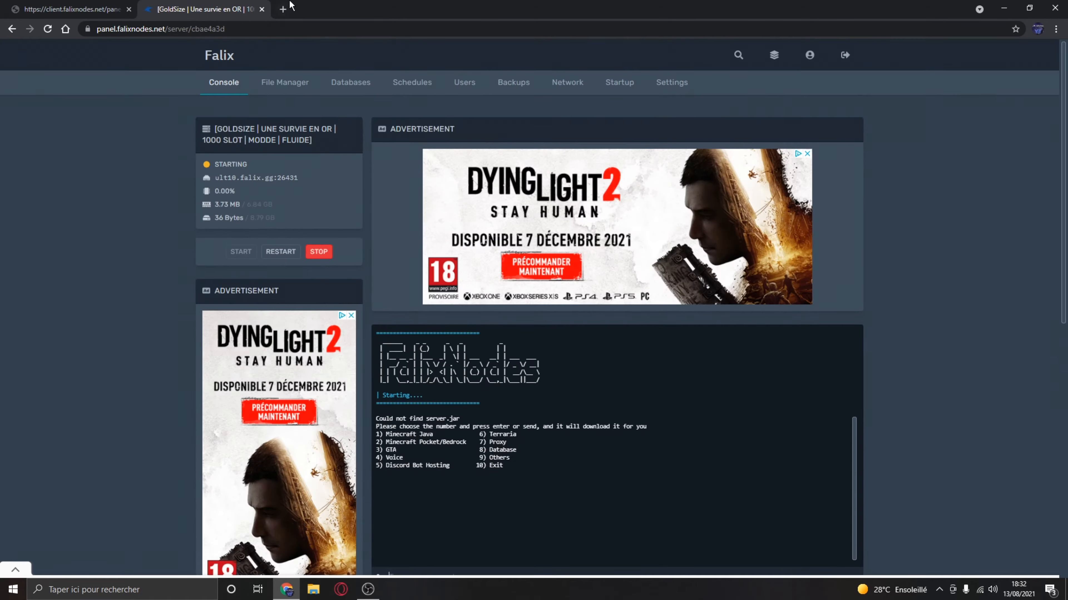
- Search Google for "mohist minecraft" in a new tab and open the MohistMC website
click(280, 9)
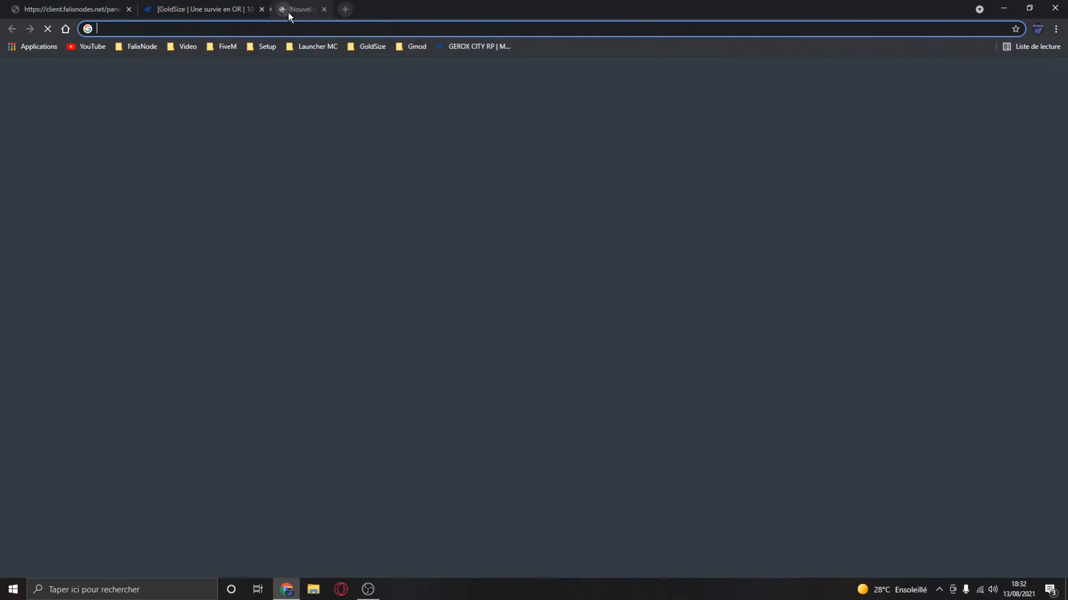
text(mohis)
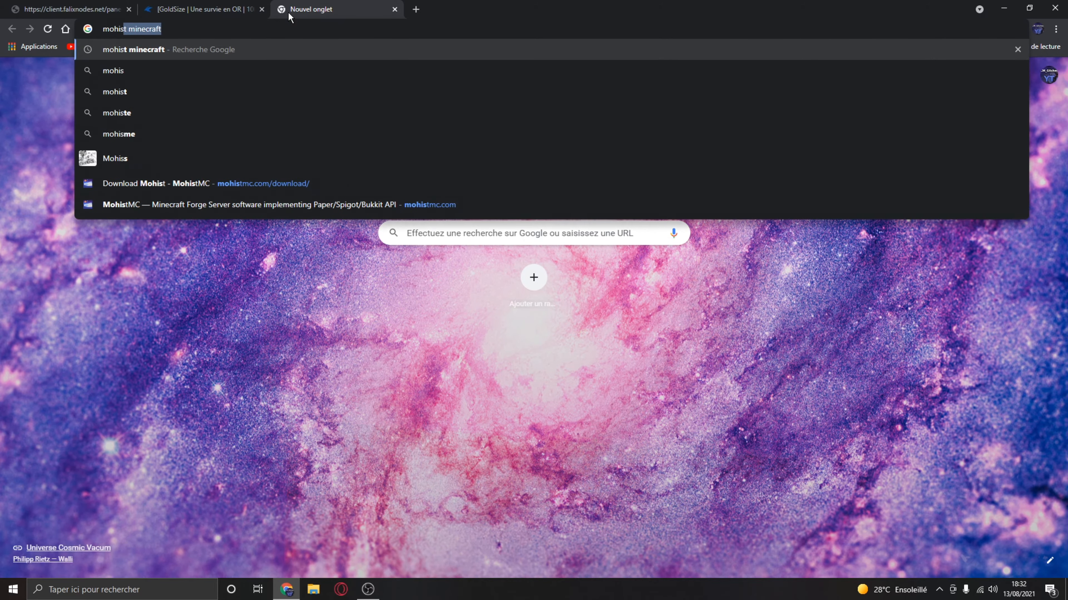
key(Down)
key(Return)
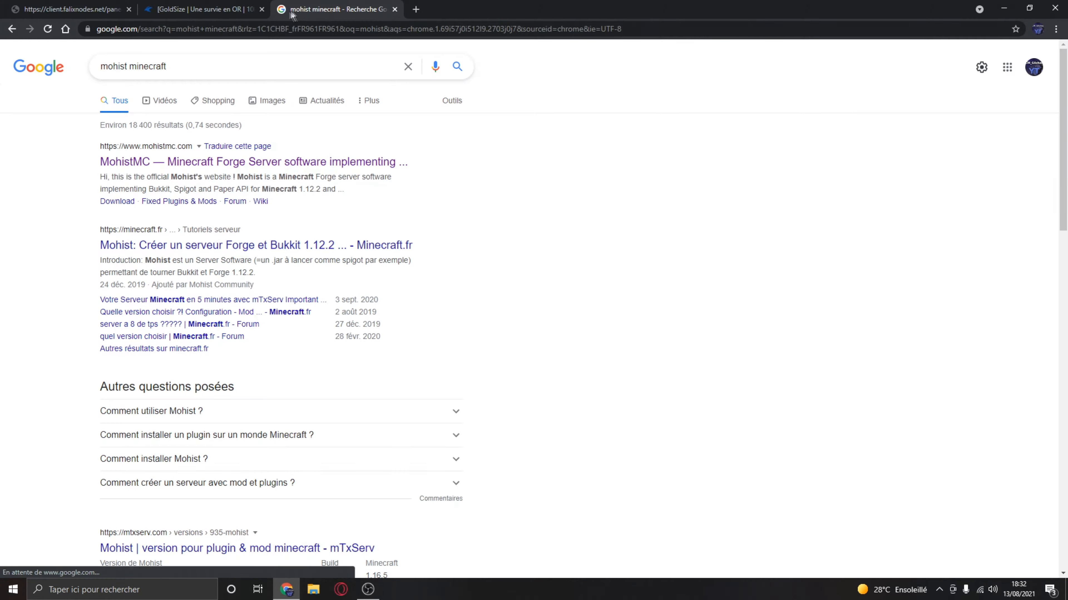
click(202, 165)
- Compare the console's server types with the MohistMC homepage and read its description and features
click(230, 6)
scroll(533, 294, down, 3)
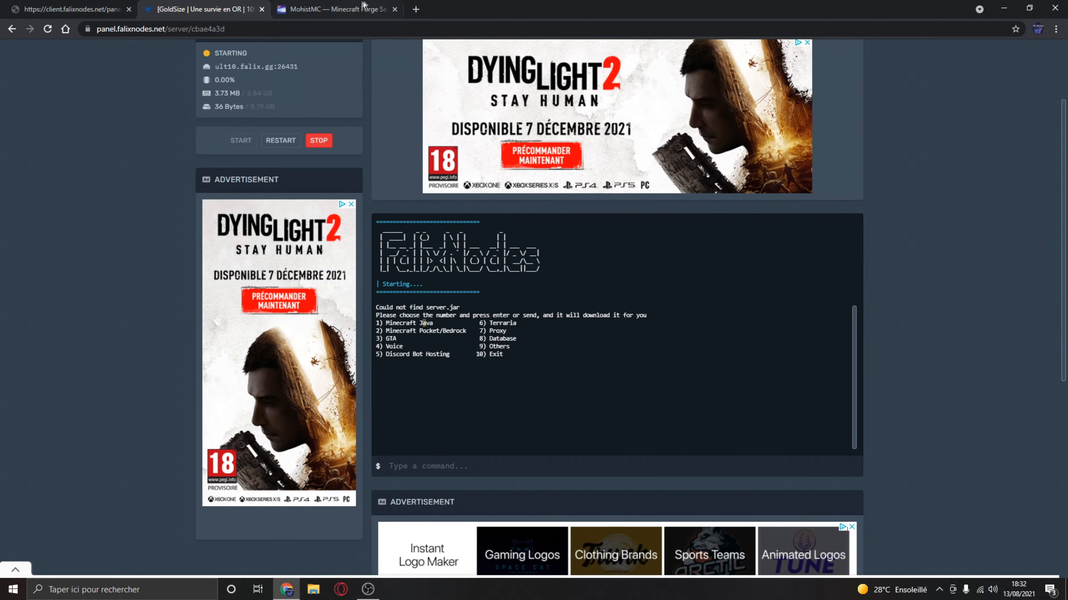
click(336, 9)
scroll(500, 328, down, 5)
scroll(500, 328, up, 5)
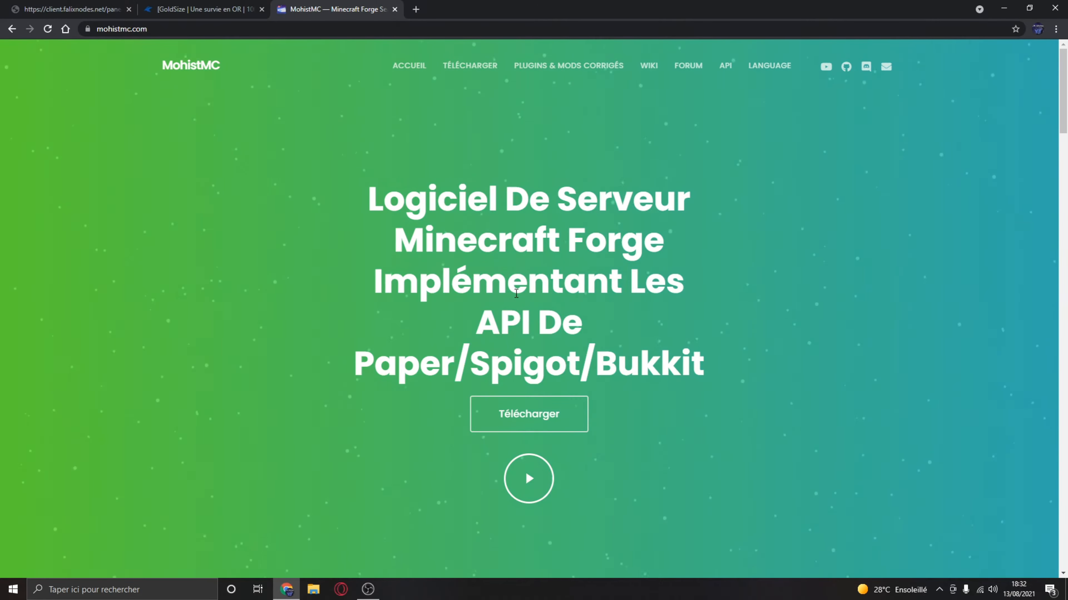
scroll(268, 256, down, 6)
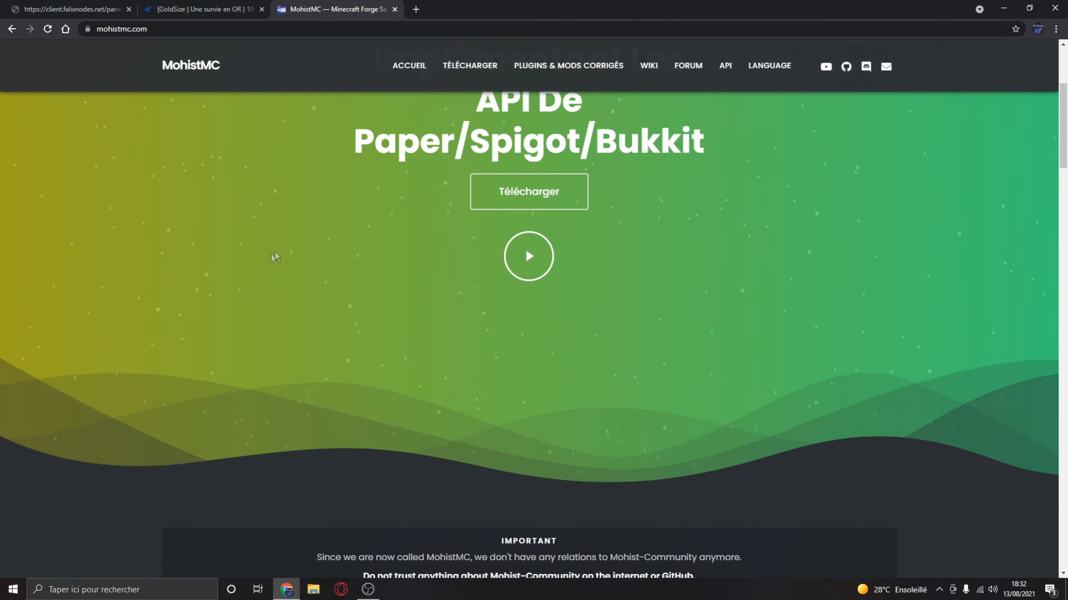
scroll(441, 327, down, 10)
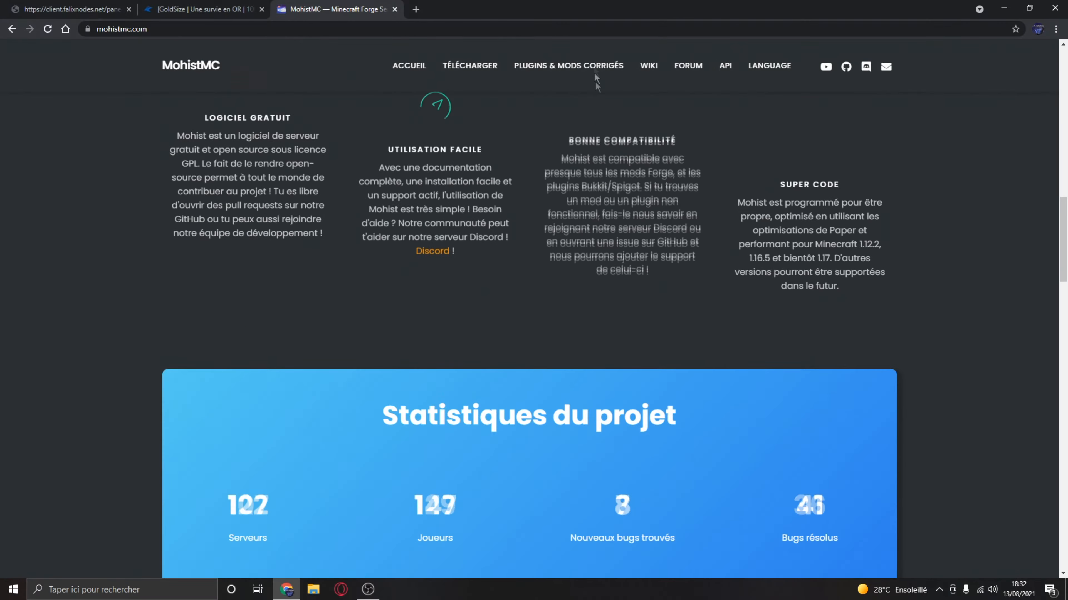
- Open the Mohist download page and look through the builds for versions 1.16.5 and 1.7.10
click(470, 66)
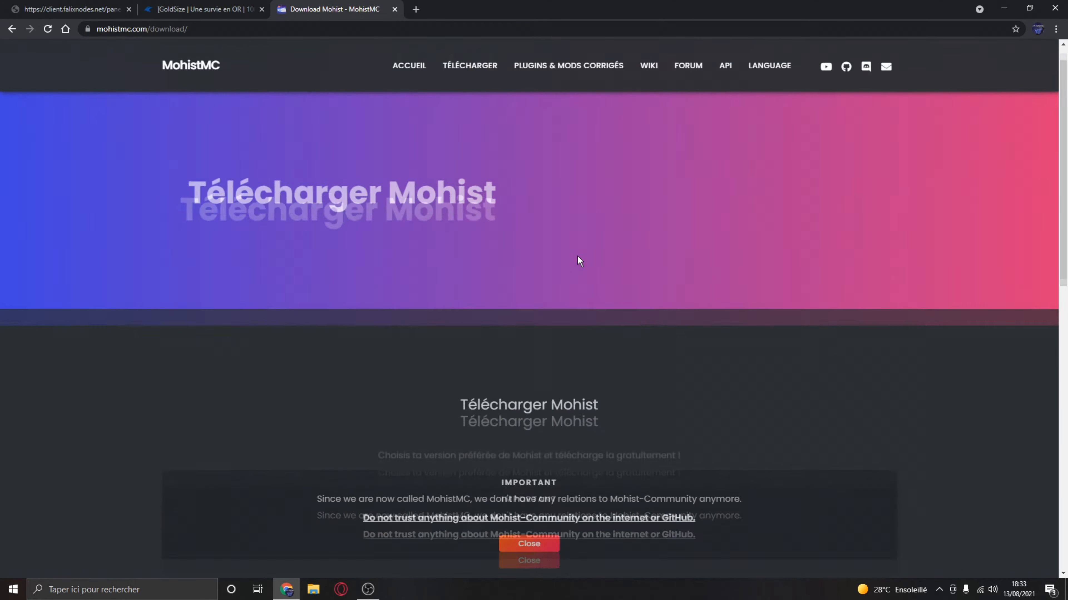
scroll(577, 258, down, 10)
click(493, 167)
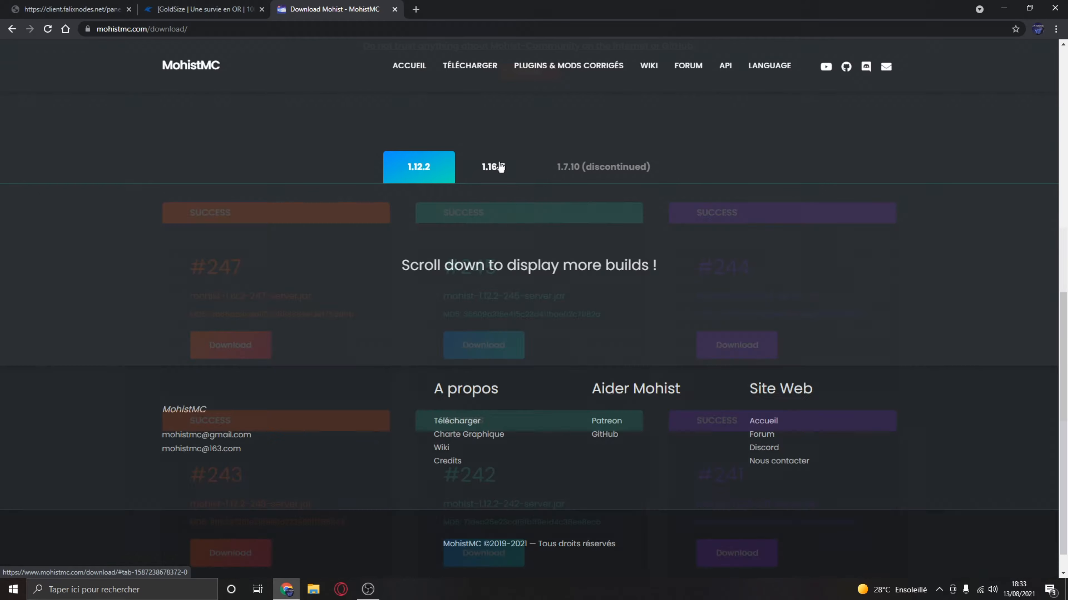
click(614, 168)
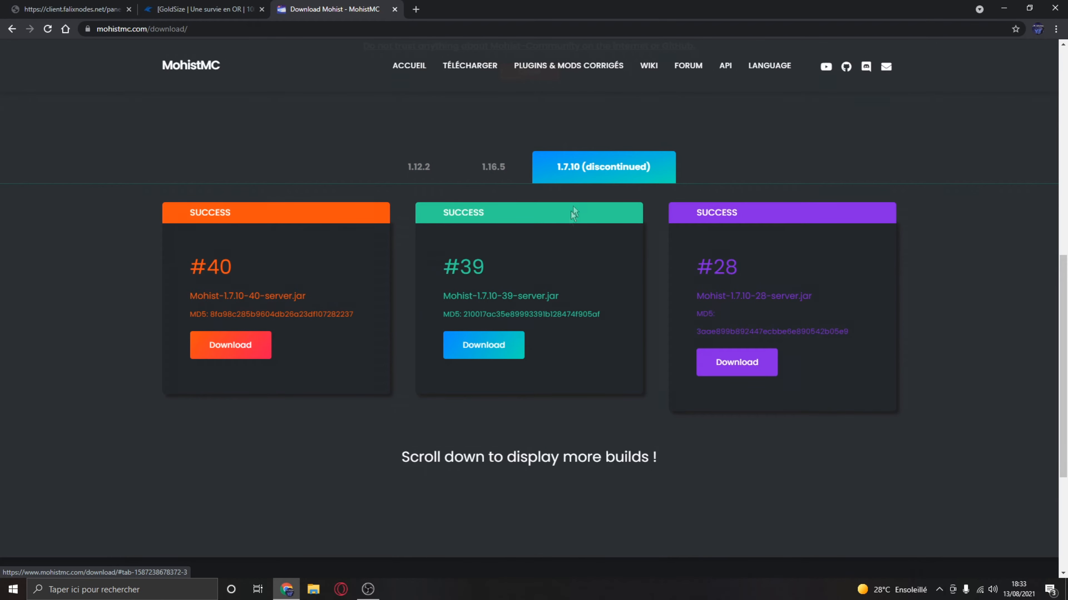
scroll(579, 202, up, 6)
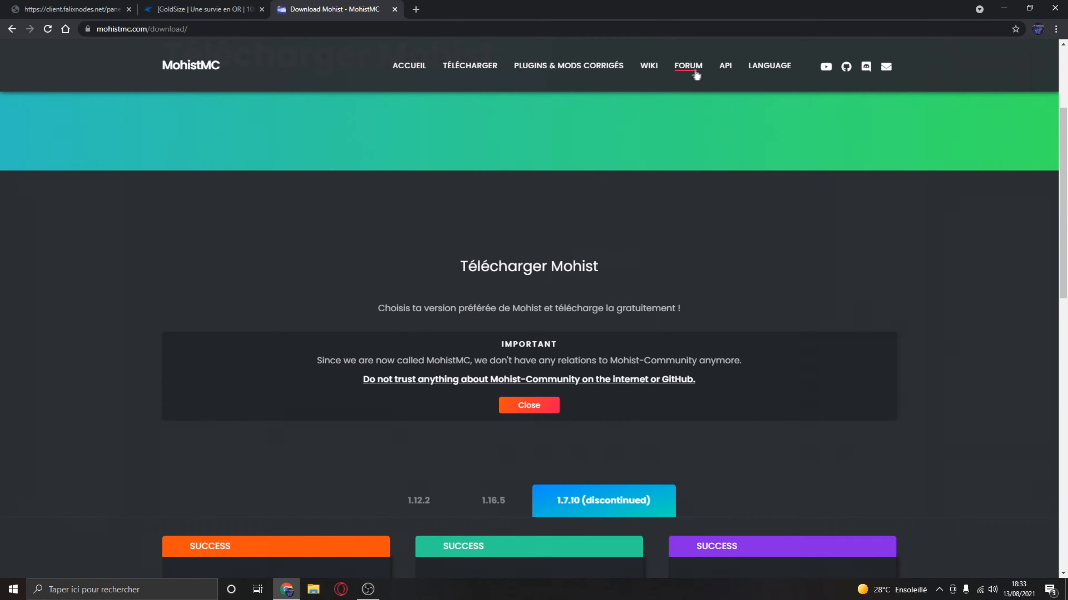
scroll(588, 112, down, 5)
scroll(589, 113, up, 6)
scroll(441, 162, down, 6)
- Download Mohist build #247 for version 1.12.2 and return to the game panel's server console
click(420, 223)
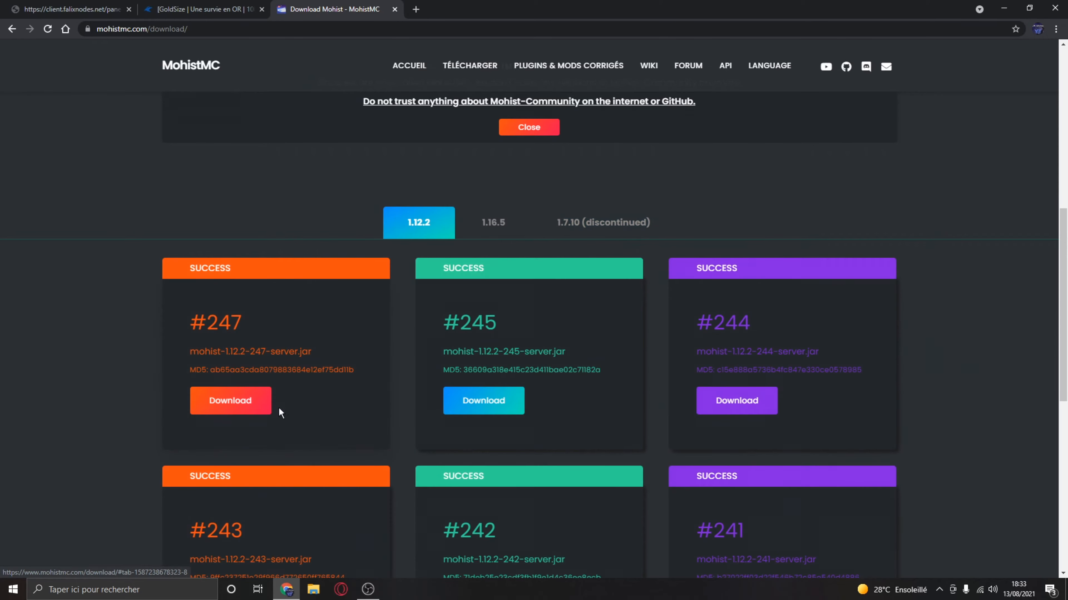
click(236, 404)
click(255, 562)
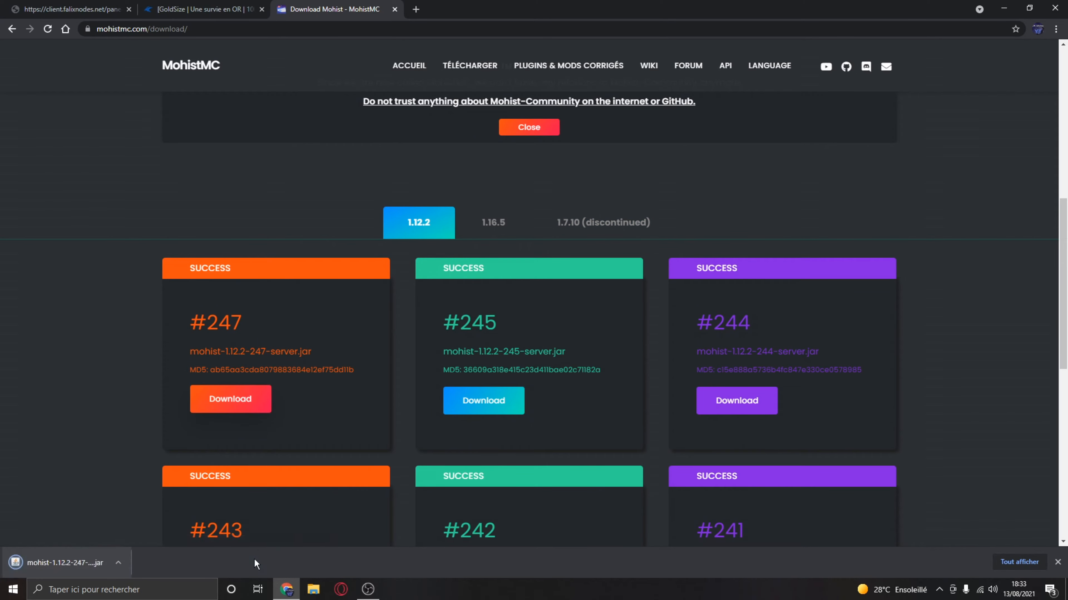
click(206, 10)
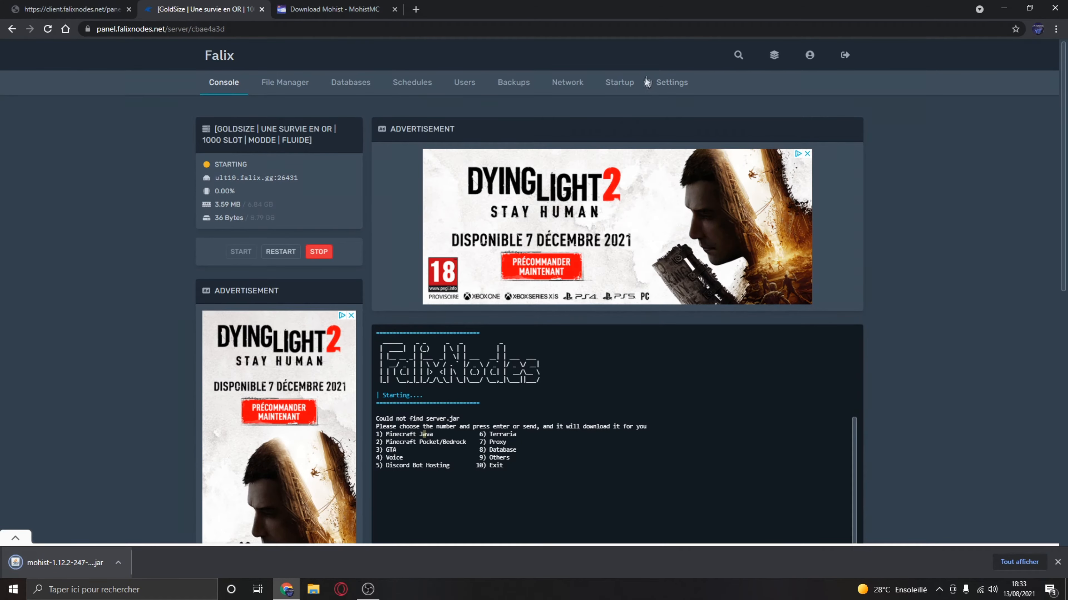
- Open the server's settings, copy its SFTP server address and launch FileZilla
click(621, 83)
click(672, 82)
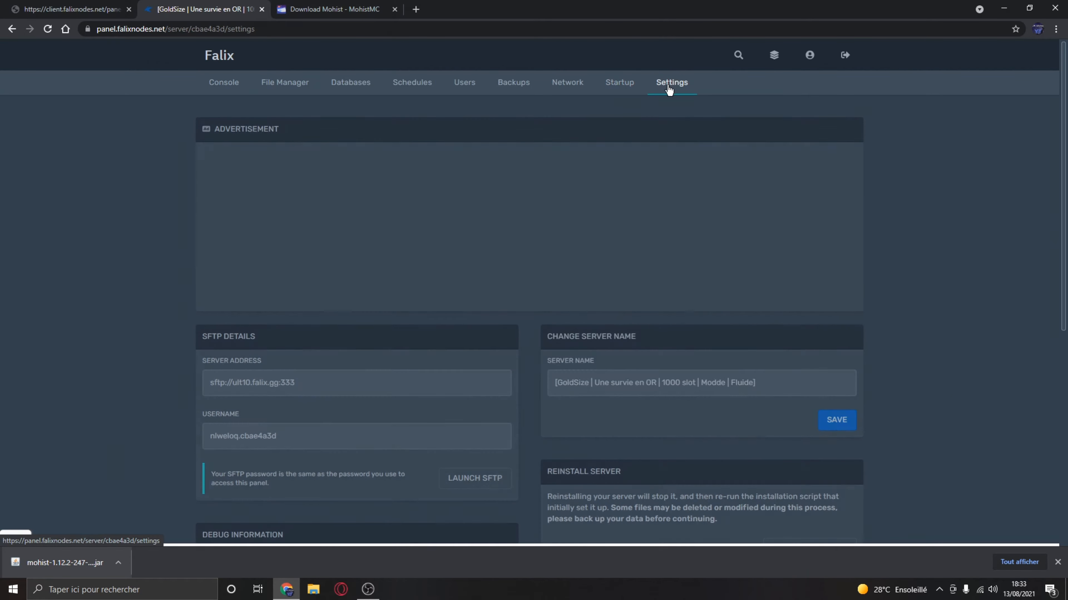
click(341, 389)
click(2, 591)
text(filezilla)
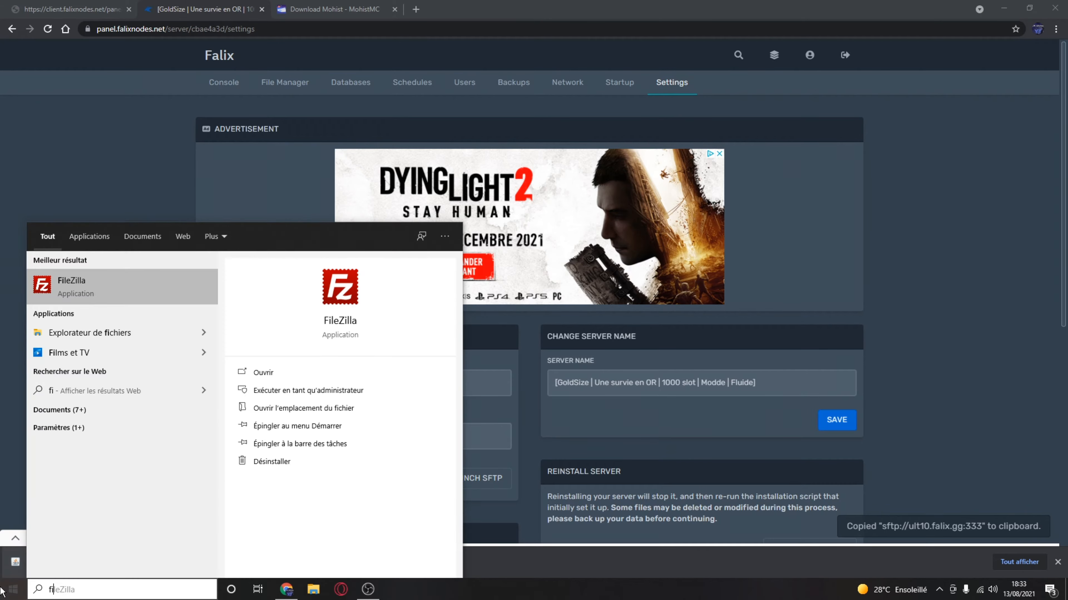
key(Return)
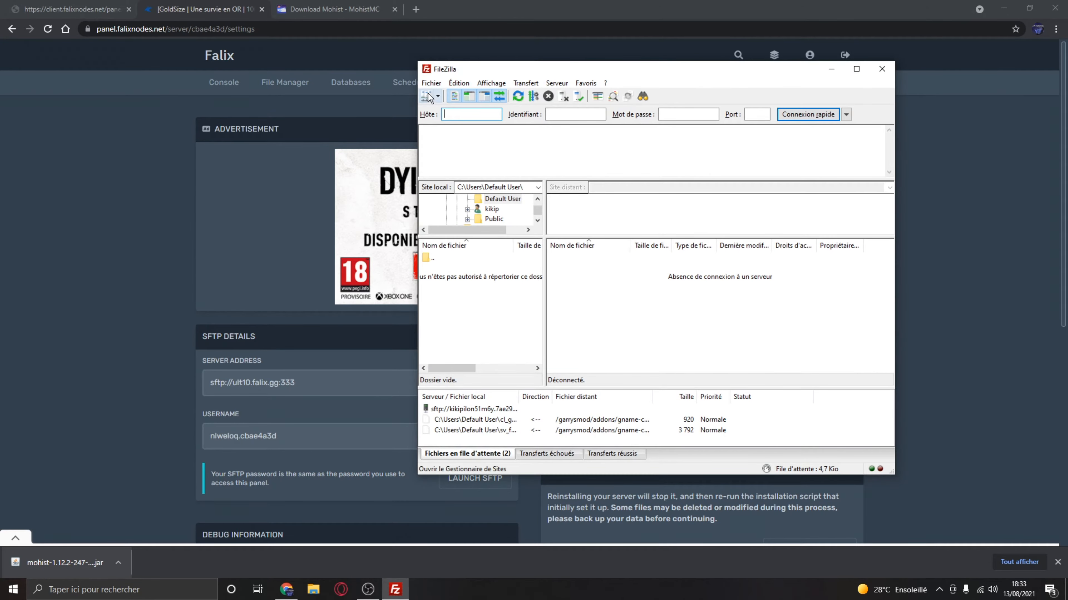
- In FileZilla's Site Manager, set the GoldSize site's host to sftp://ult10.falix.gg:333
key(ctrl+s)
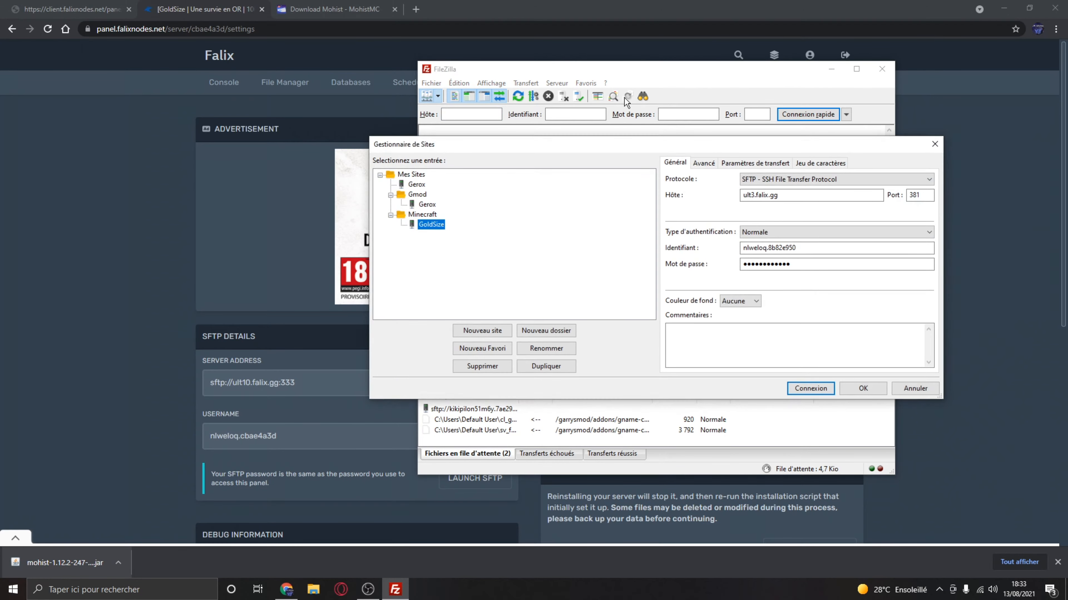
click(802, 246)
drag(789, 195, 697, 203)
key(ctrl+v)
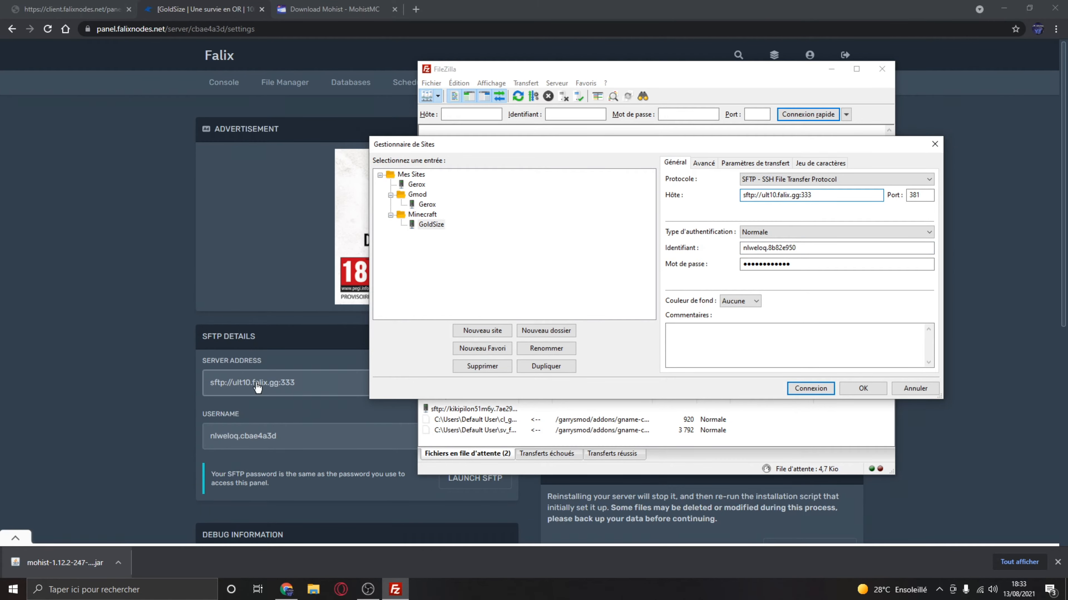
- Copy the SFTP username from the panel into the GoldSize site's login field, connect to the server and accept its host key
click(262, 445)
click(393, 589)
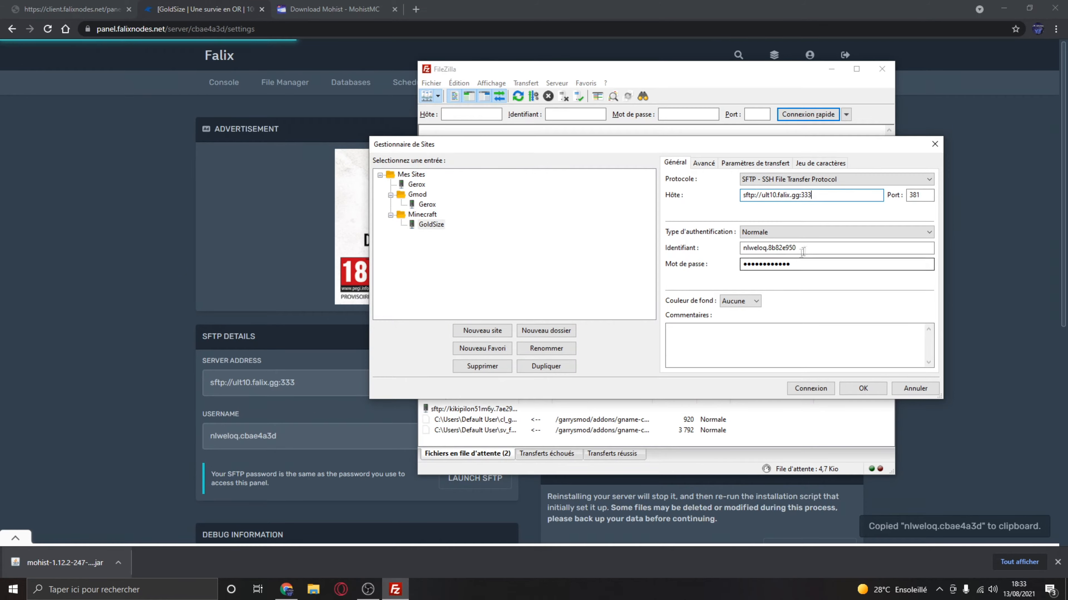
drag(742, 248, 813, 249)
key(ctrl+v)
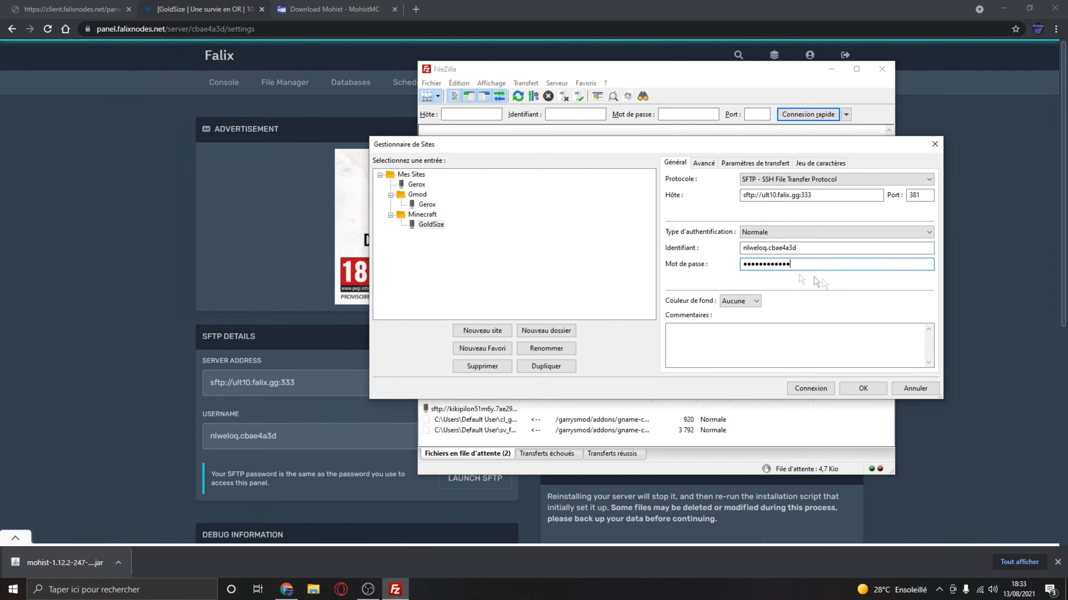
click(811, 389)
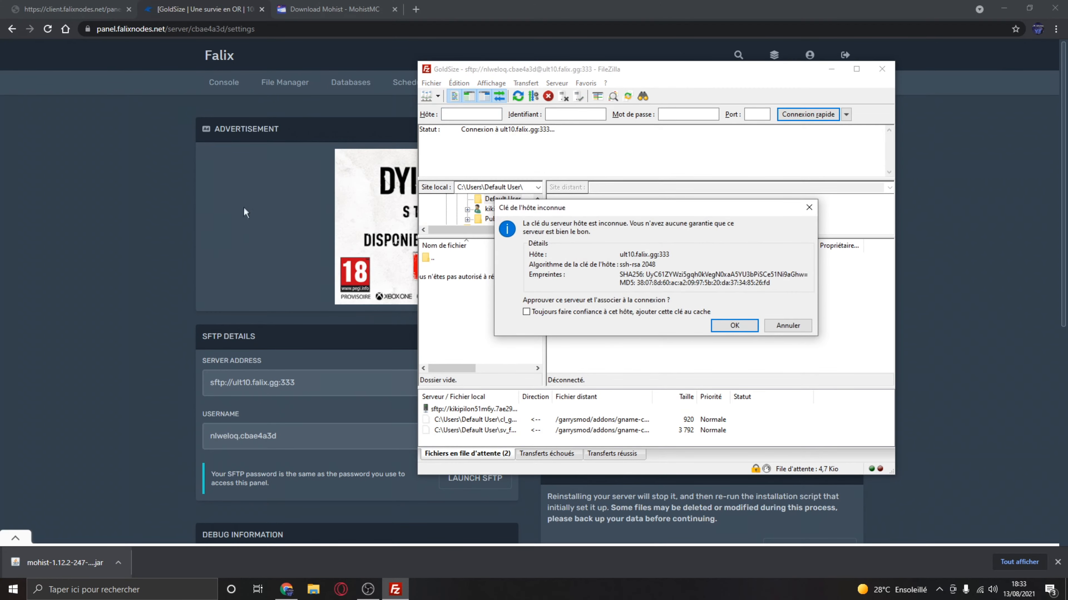
click(734, 328)
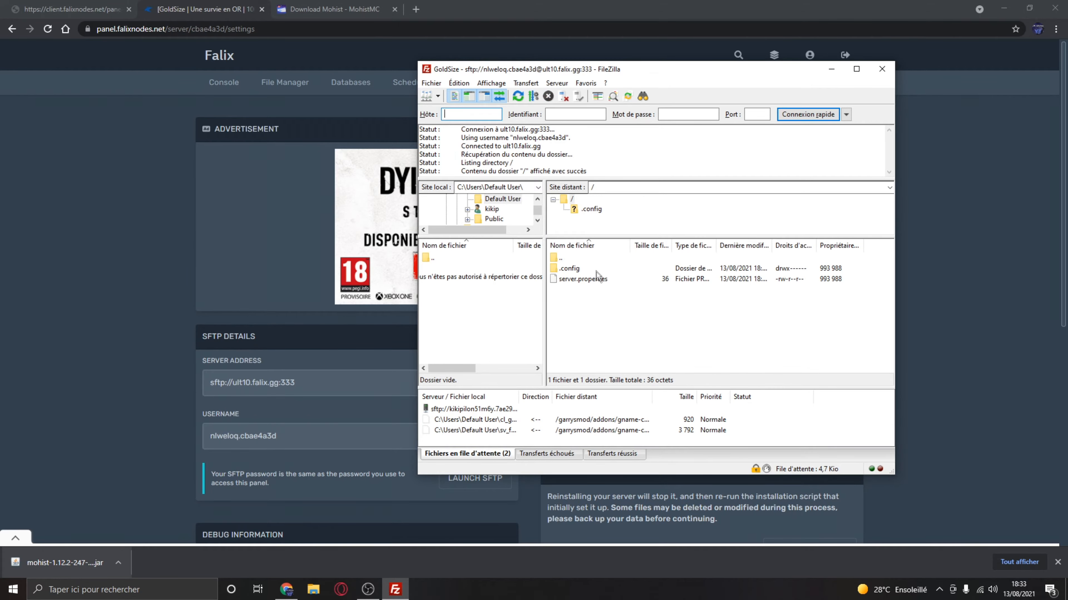
- Upload the downloaded Mohist 1.12.2 build 247 jar to the server's root folder and rename it as server.jar
drag(31, 561, 597, 366)
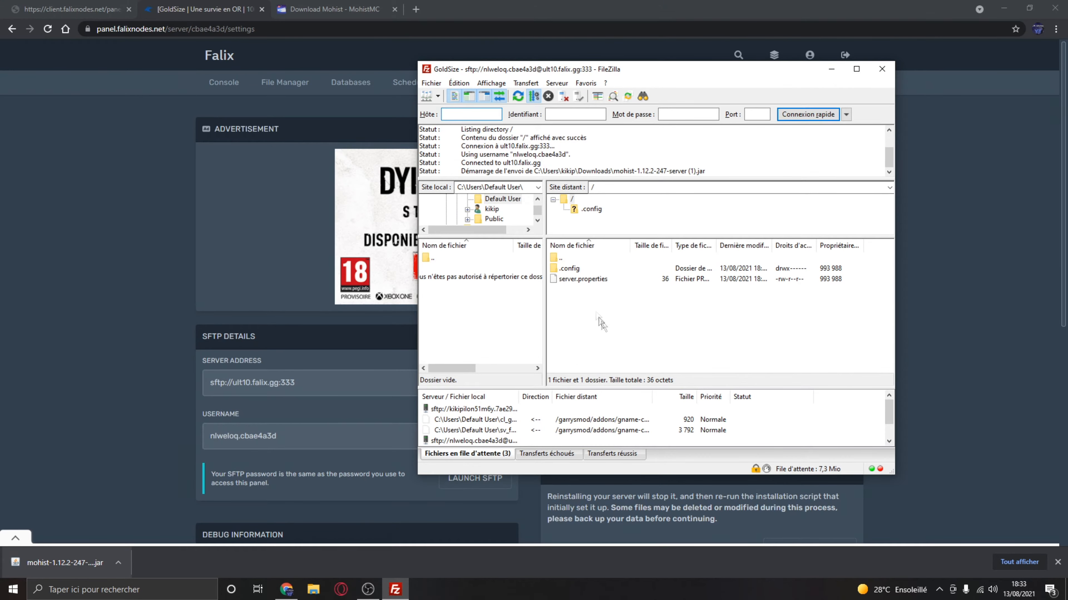
right_click(588, 279)
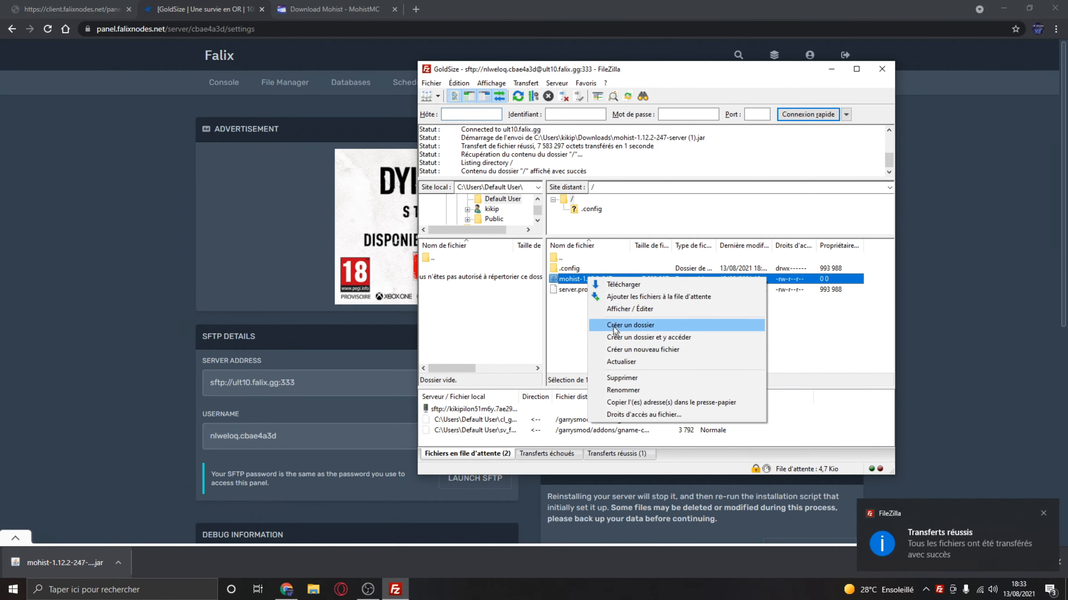
click(624, 390)
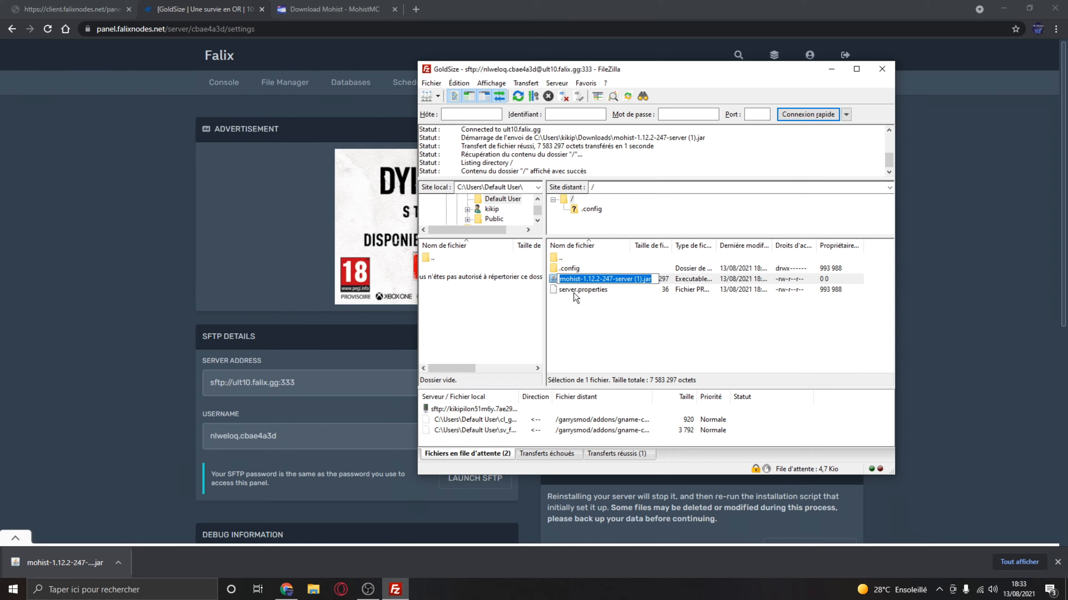
key(BackSpace)
text(ser)
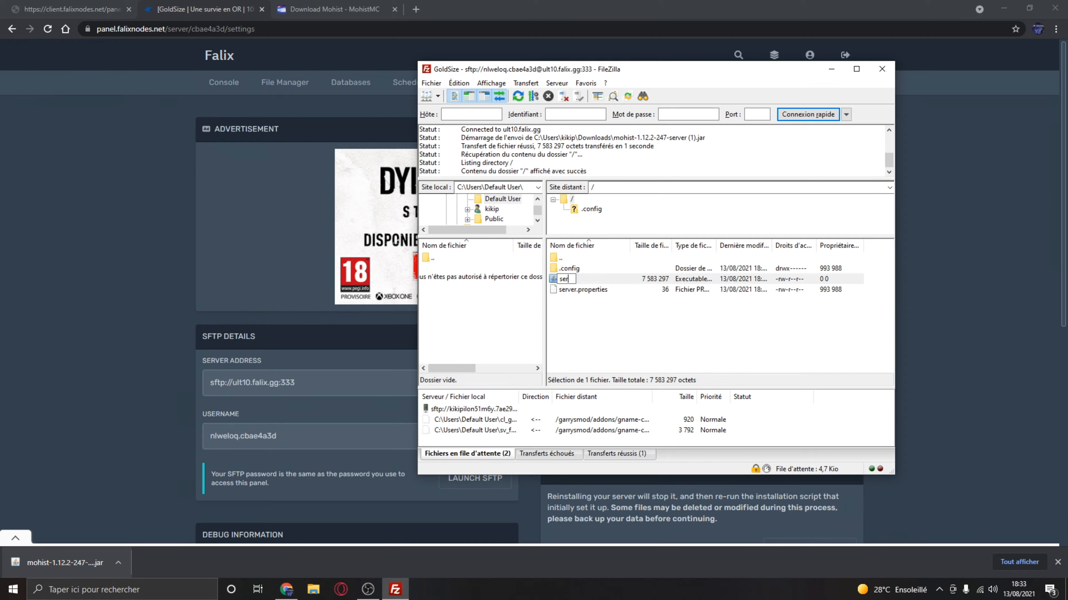
text(ver.jar)
key(Return)
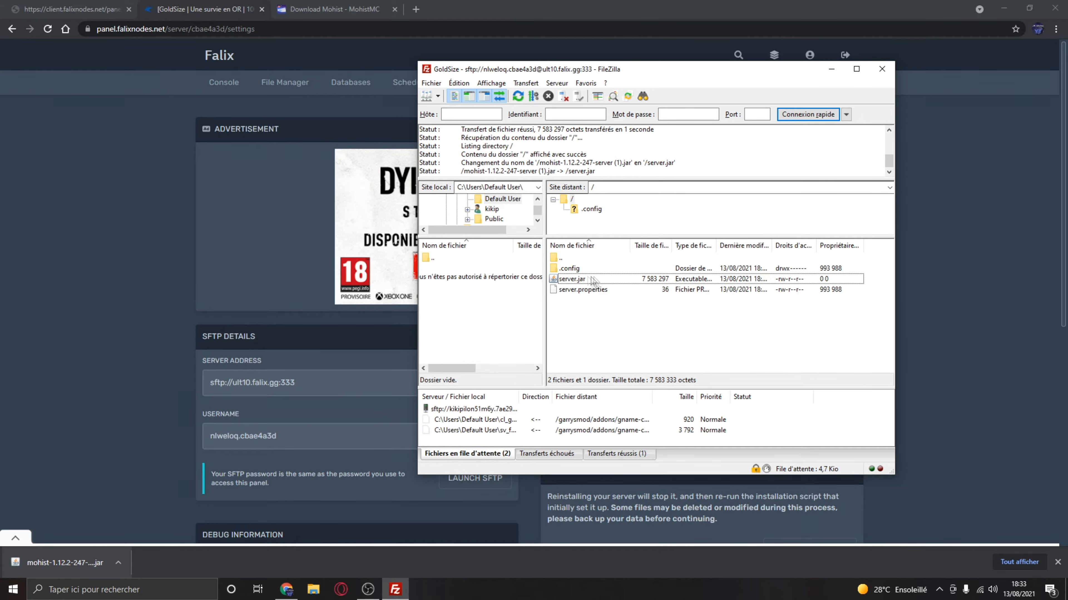
- Return to the game panel's console, stop the server and start it again
click(223, 82)
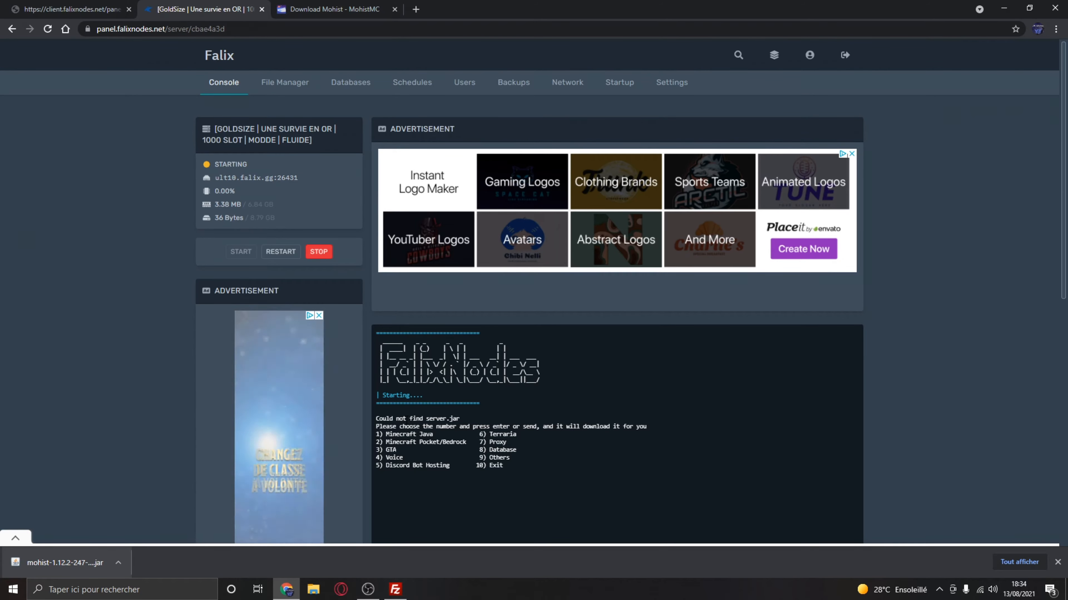
click(327, 251)
click(241, 252)
scroll(257, 271, down, 3)
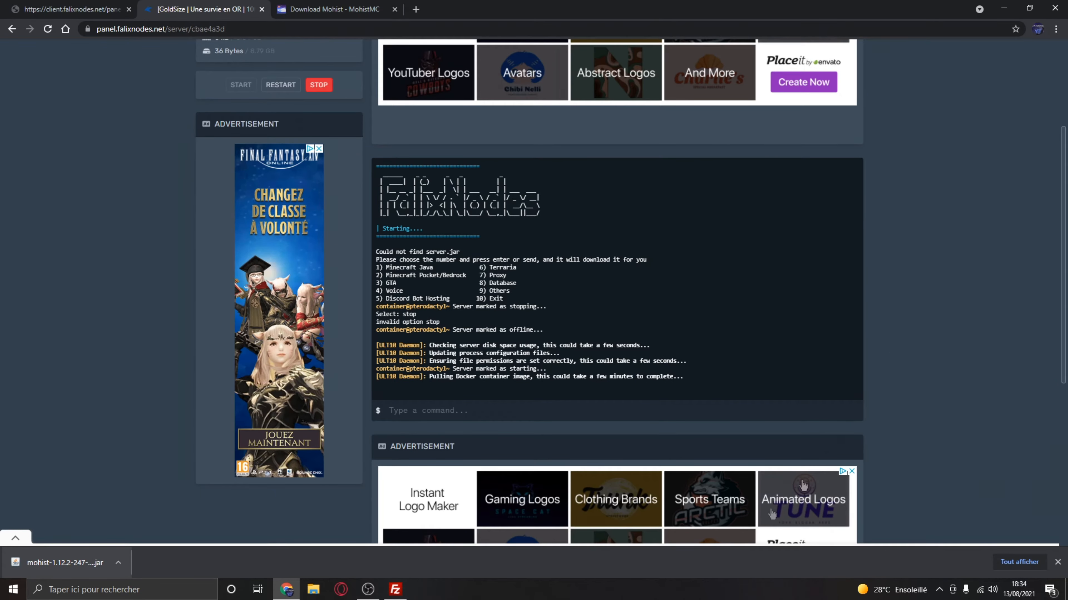
- Place the browser and FileZilla side by side to follow the server's startup and its remote files
click(395, 589)
drag(644, 69, 879, 50)
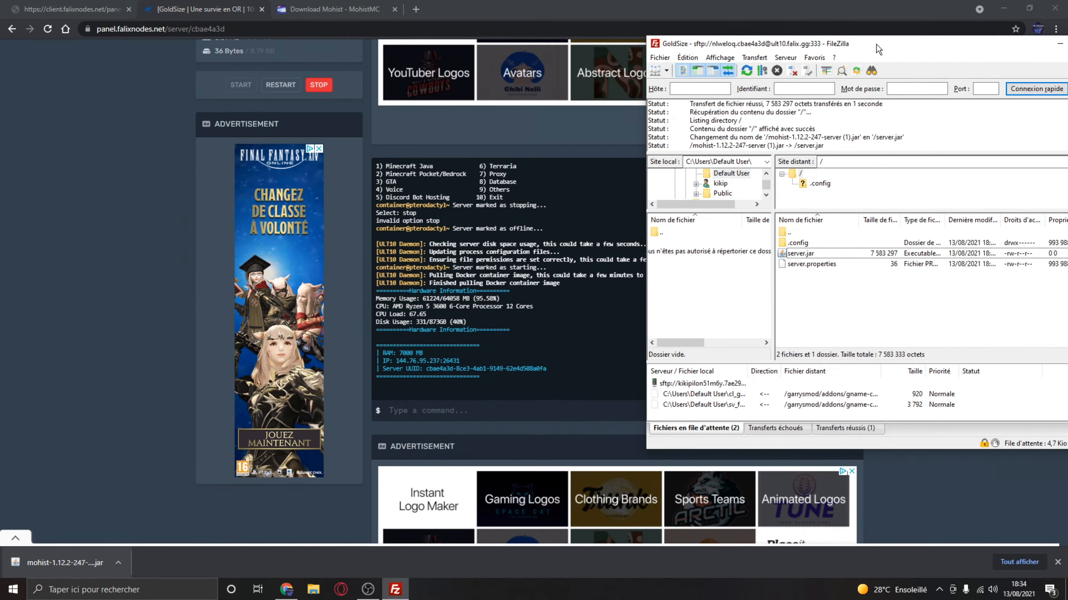
drag(561, 5, 0, 118)
click(743, 164)
scroll(390, 289, down, 11)
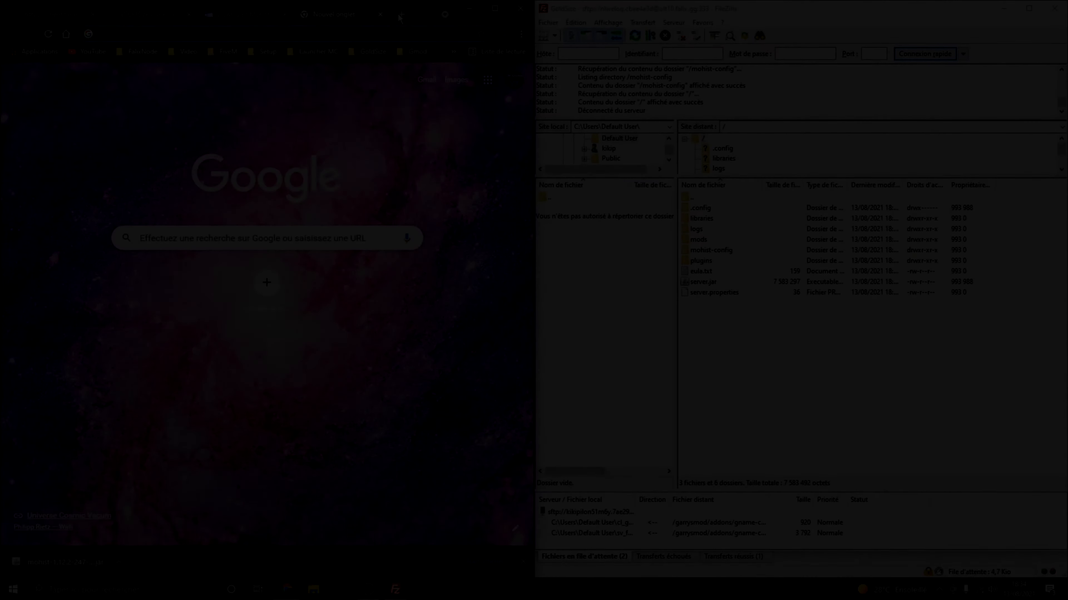
- Search Google for "falixnode app" in a new tab and open the Falix Software website in a maximized browser window
text(falixnb)
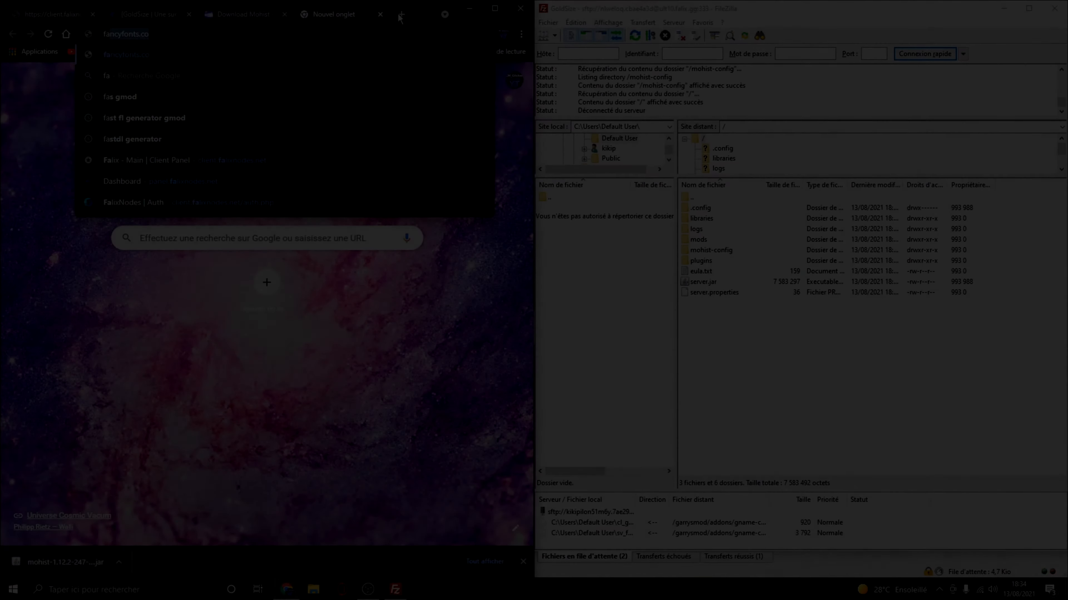
key(BackSpace)
text(ode)
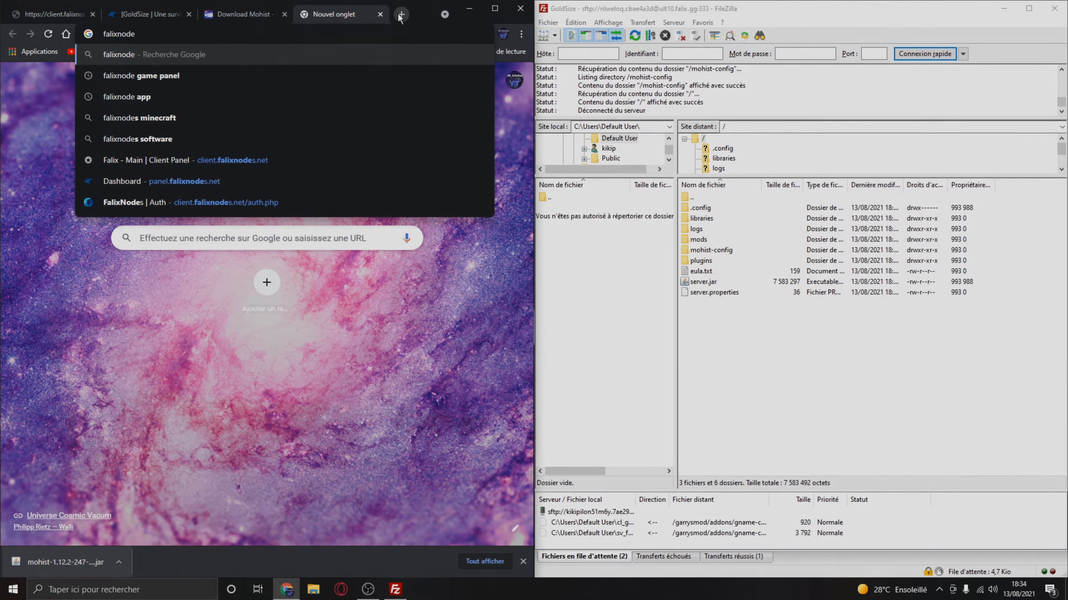
text( app)
key(Return)
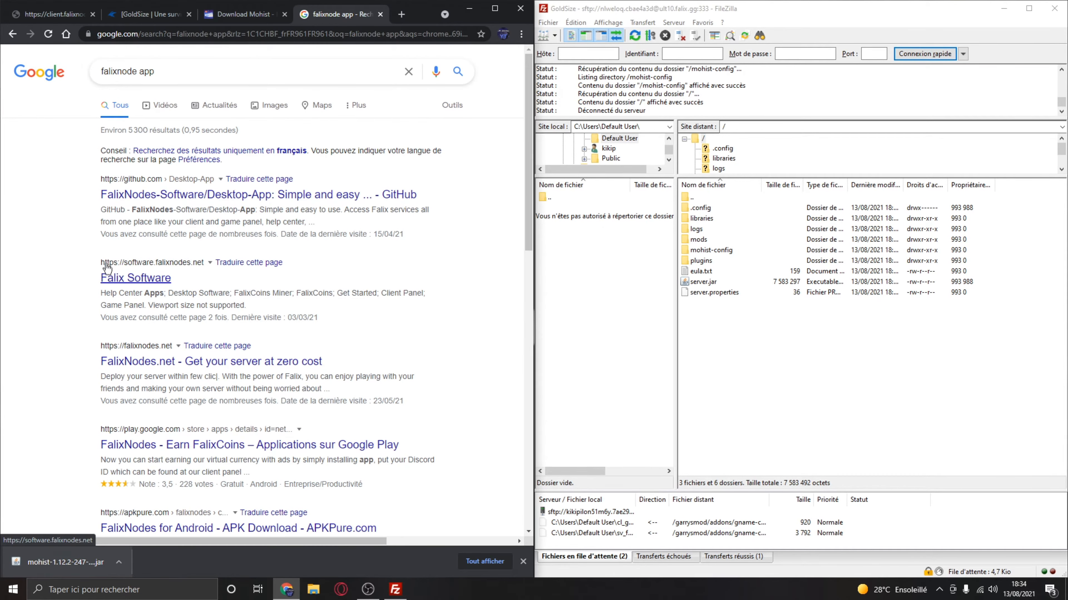
drag(108, 267, 201, 261)
click(166, 279)
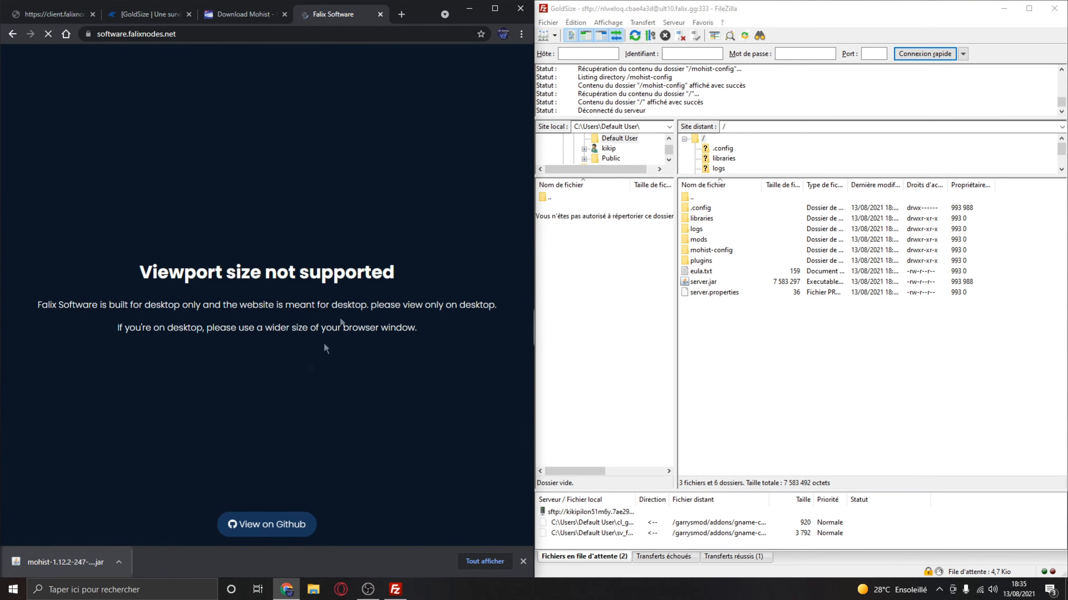
click(495, 8)
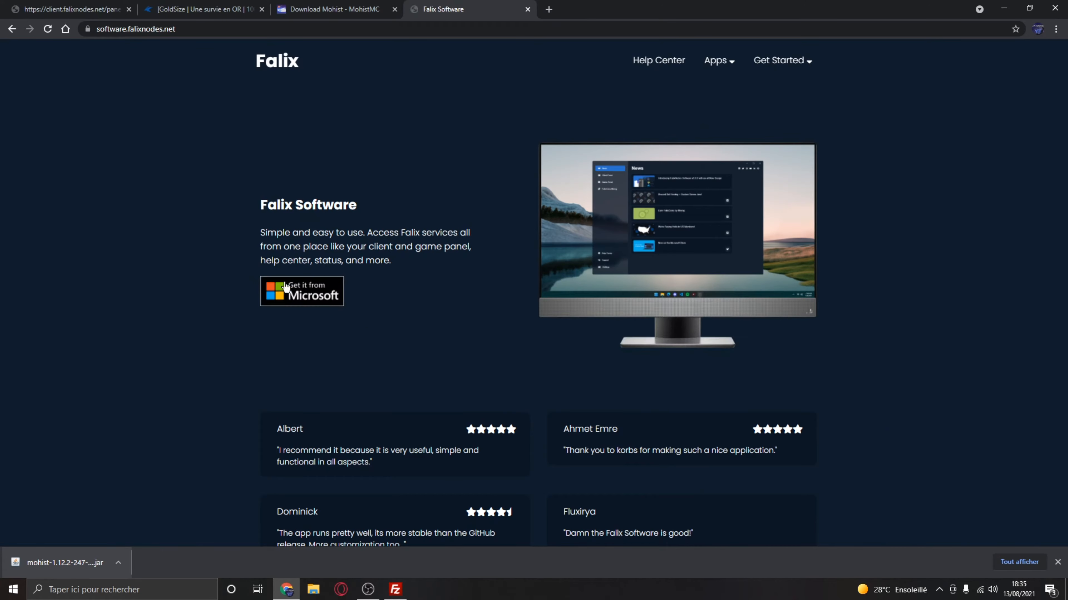
- Open Falix Software's Microsoft Store page from the website and install the application
click(301, 294)
click(613, 123)
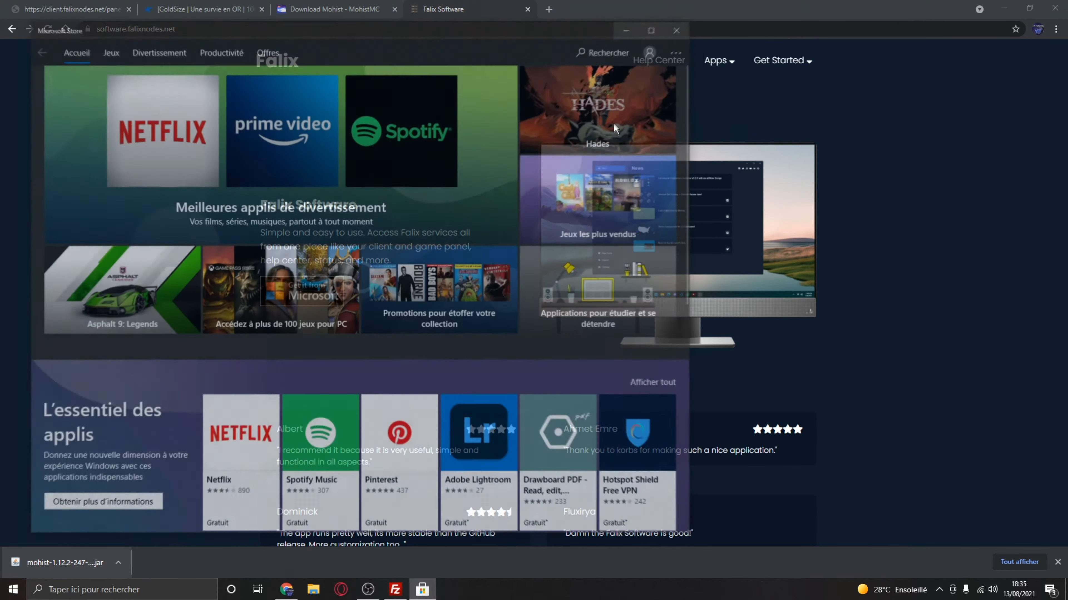
drag(473, 32, 694, 41)
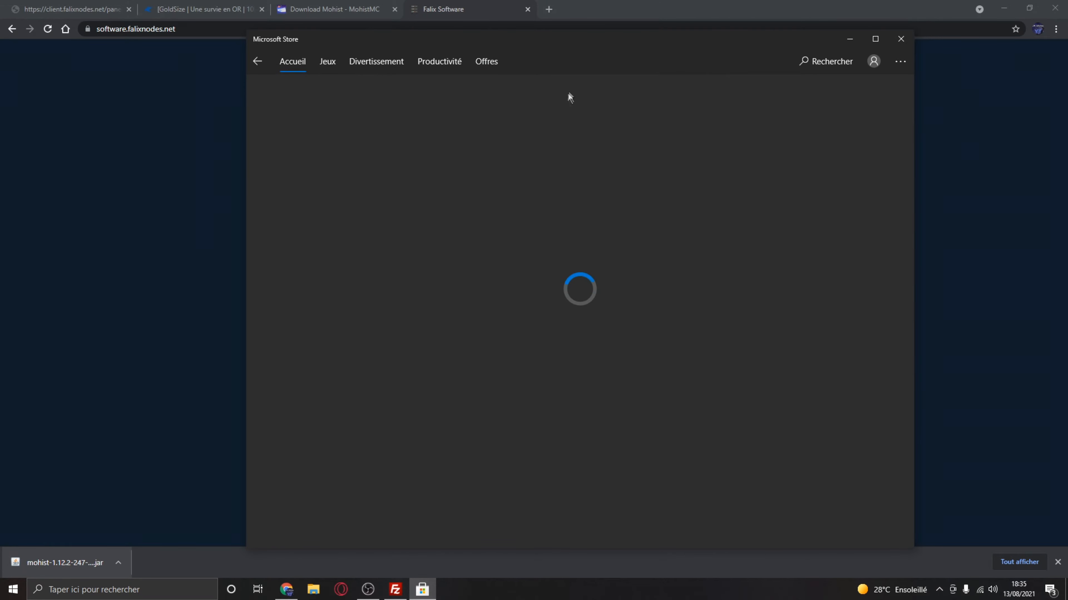
click(779, 97)
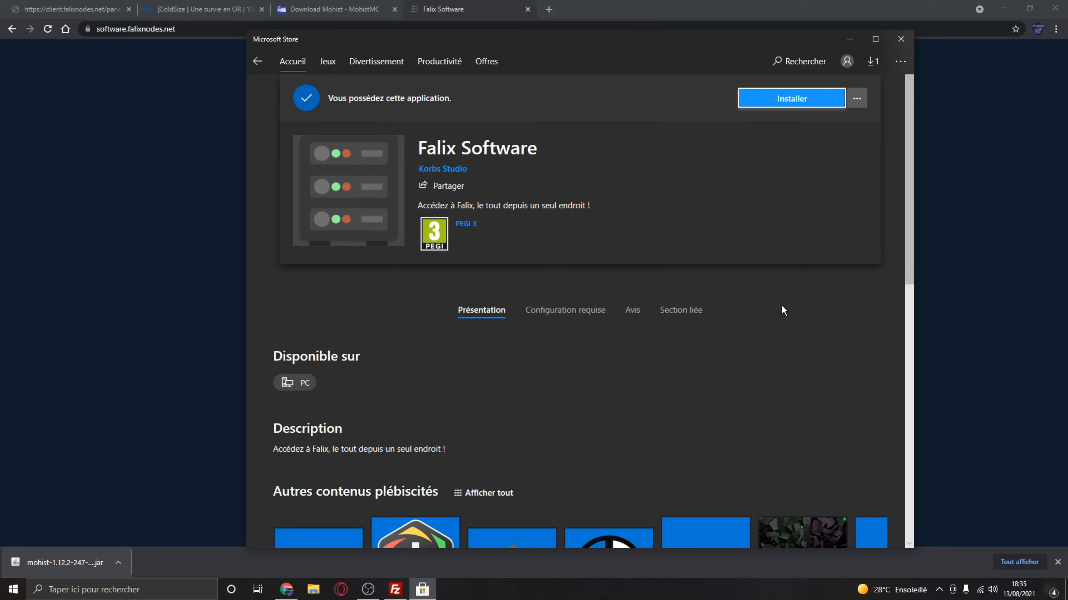
drag(639, 55, 725, 26)
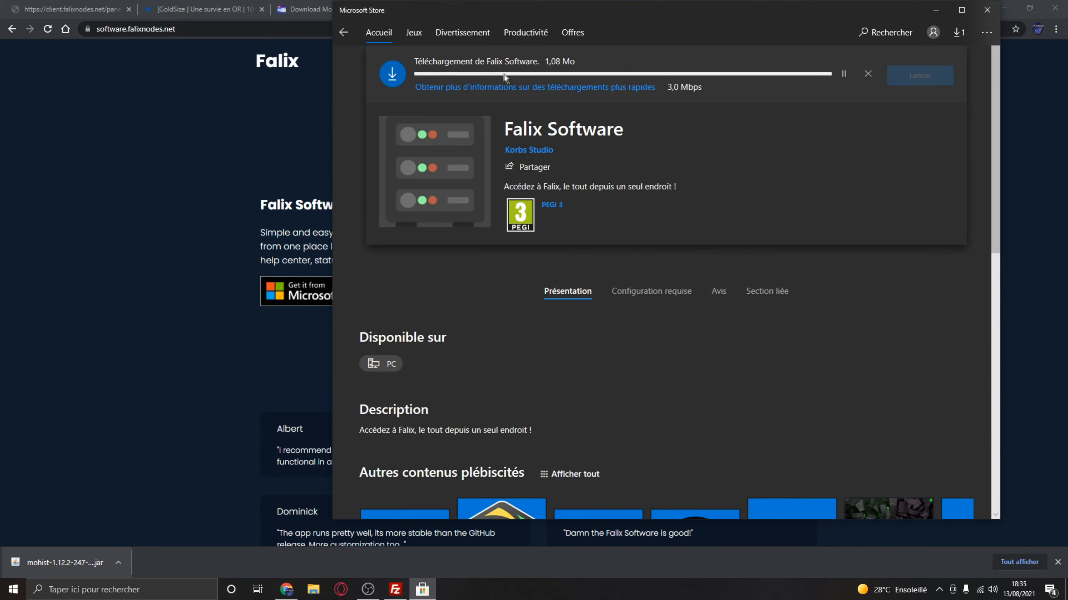
- Look over the Falix Software website and its list of apps, and check the installation in the Microsoft Store
click(174, 190)
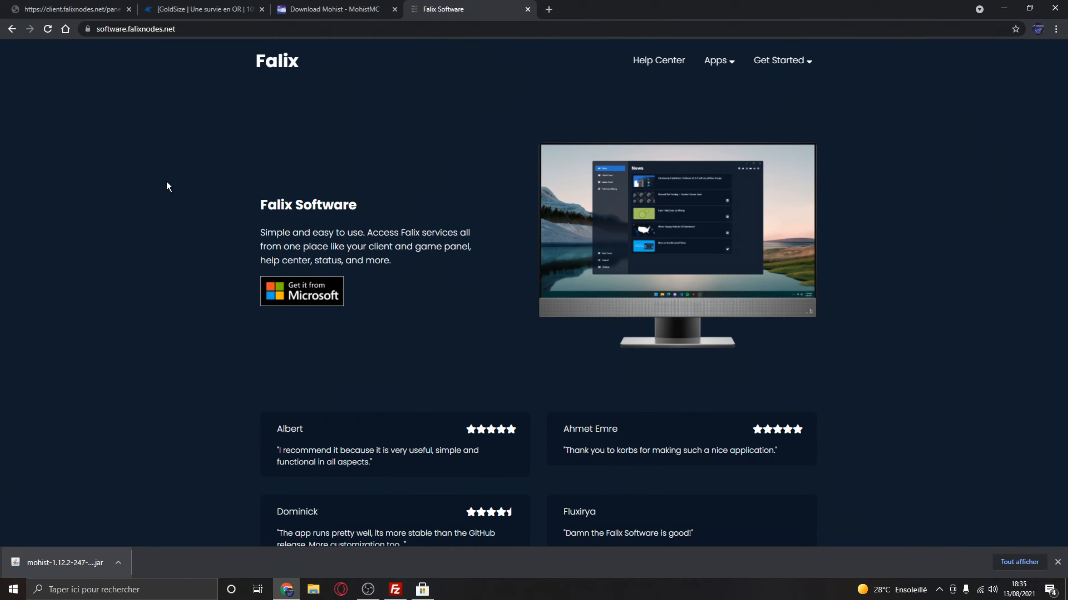
scroll(581, 188, down, 1)
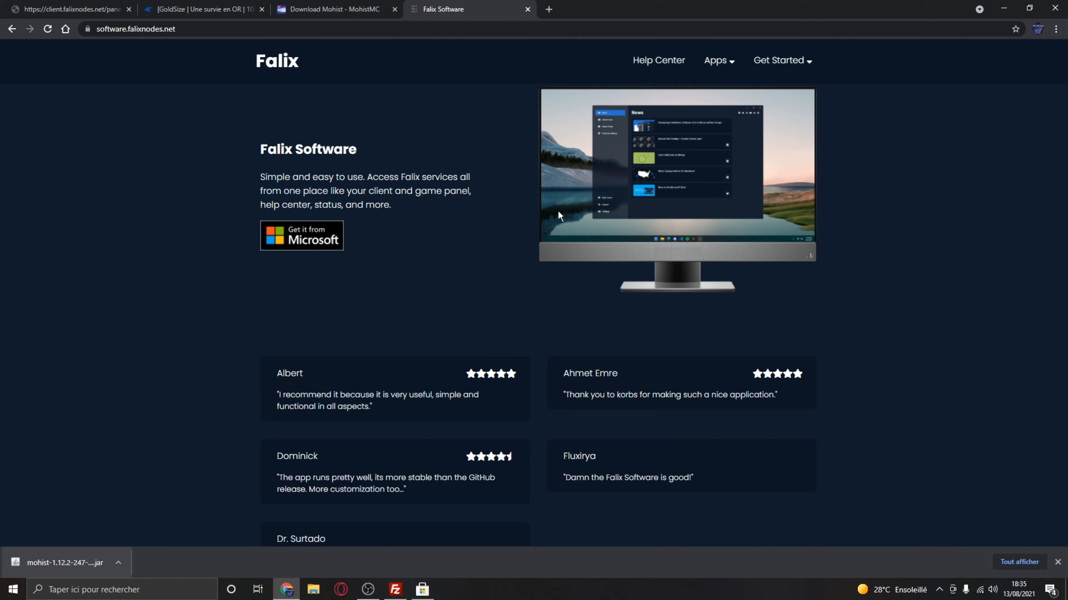
scroll(645, 87, up, 1)
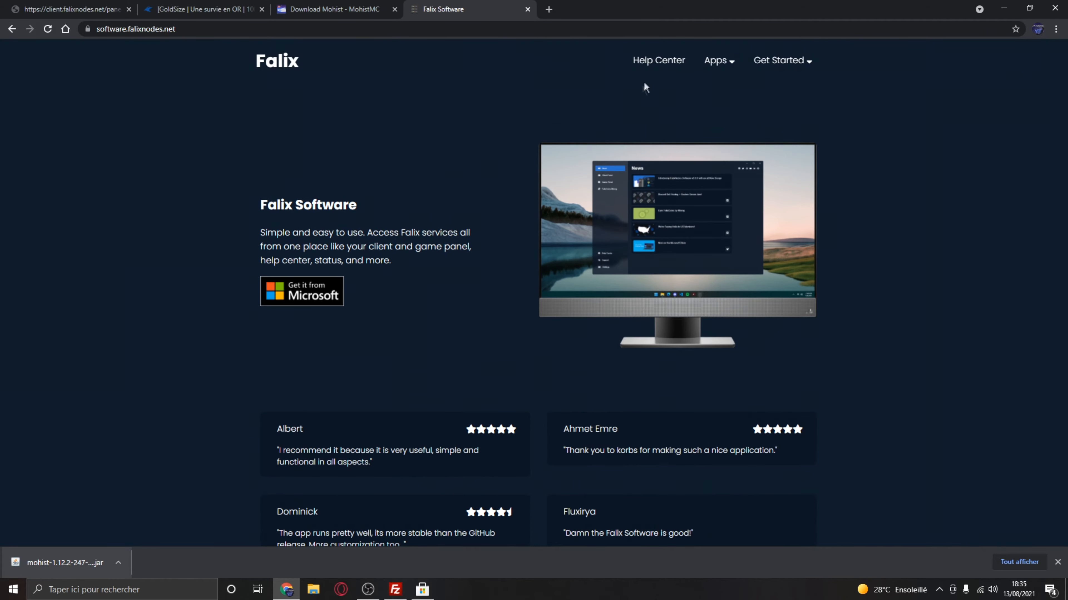
click(734, 65)
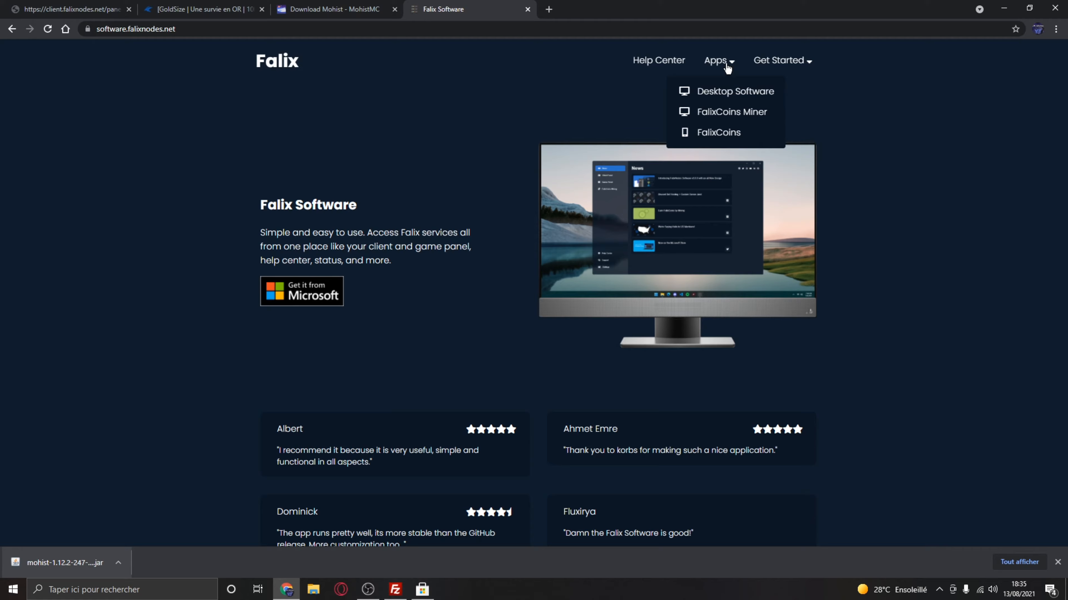
click(423, 590)
click(424, 590)
- Open the FalixCoins Miner releases on GitHub, read the v2.0.0 notes and return to the Mohist download page
mouse_move(720, 64)
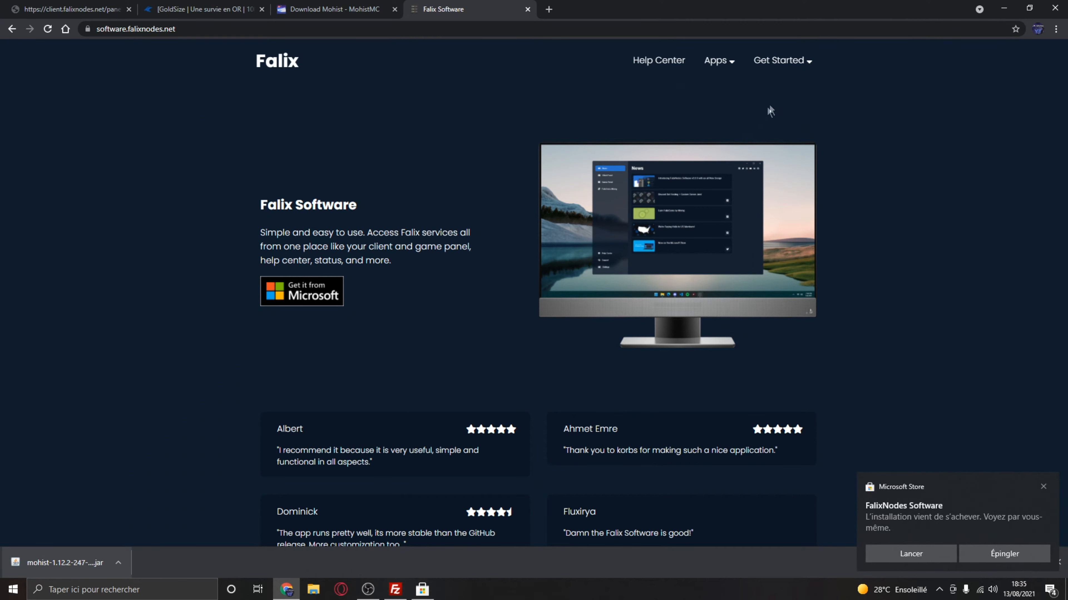
mouse_move(774, 67)
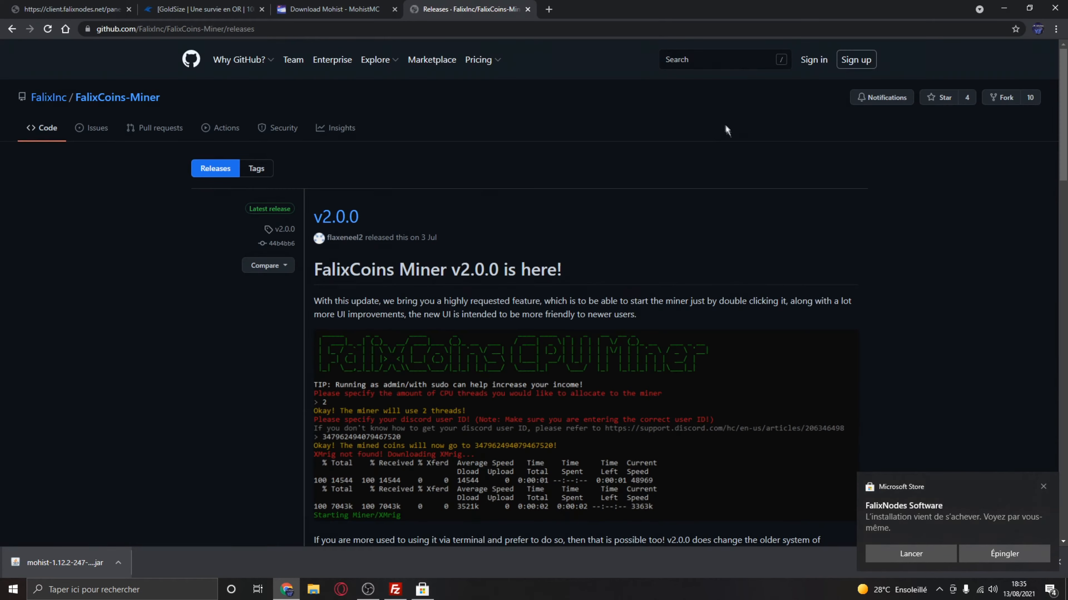
scroll(822, 236, down, 8)
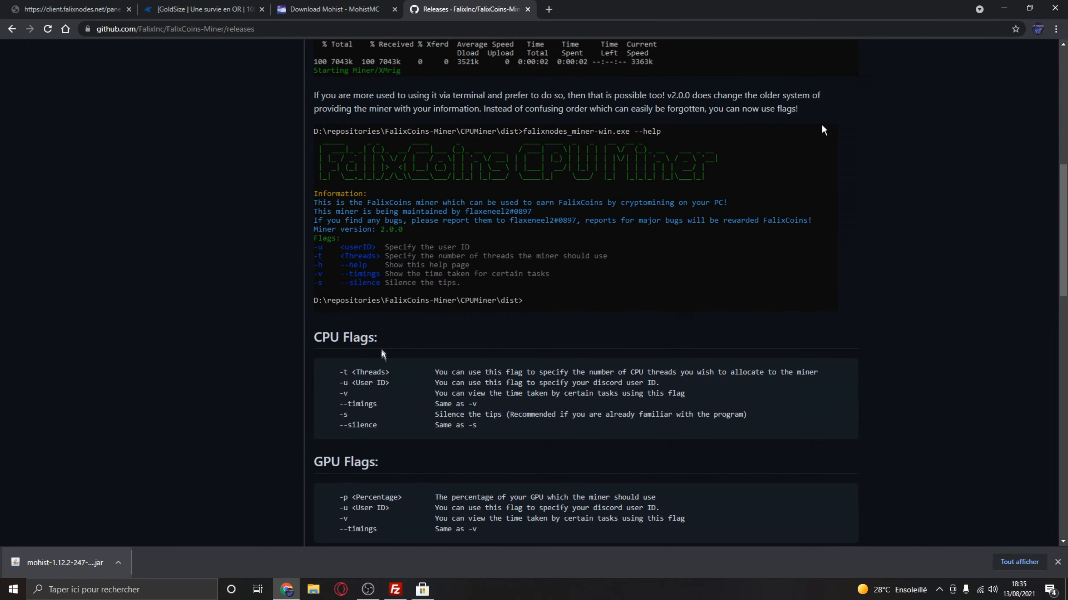
scroll(822, 125, down, 8)
click(291, 4)
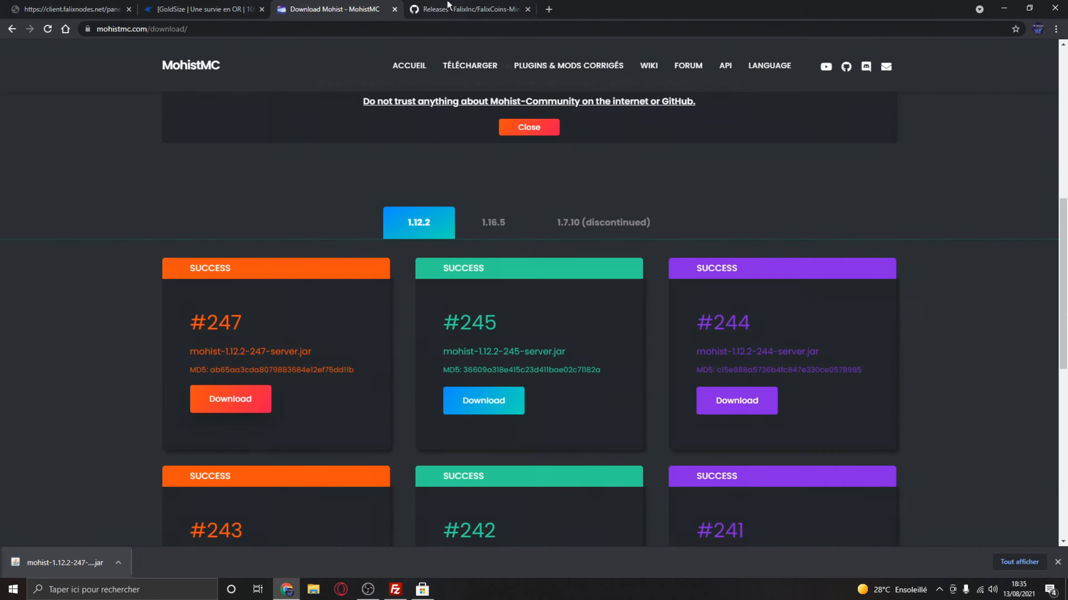
- Close the FalixCoins Miner releases and FalixNodes client pages and return to the server's console page
click(526, 11)
click(202, 7)
click(2, 5)
click(180, 8)
click(129, 9)
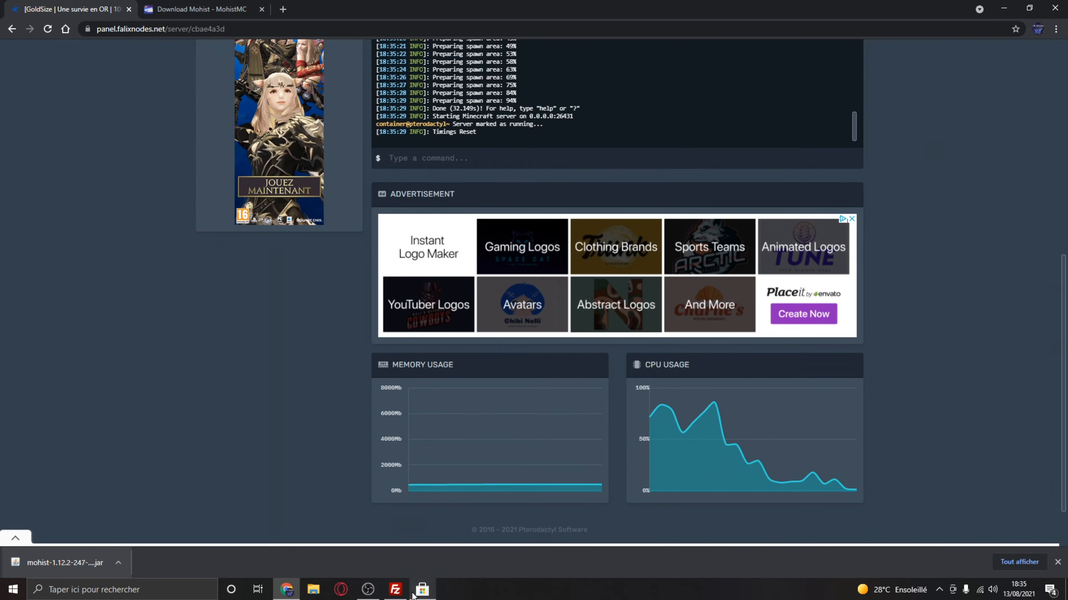
- Check the Falix Software download in the Microsoft Store and the server's status on its console page
click(422, 589)
drag(671, 8, 703, 23)
click(966, 26)
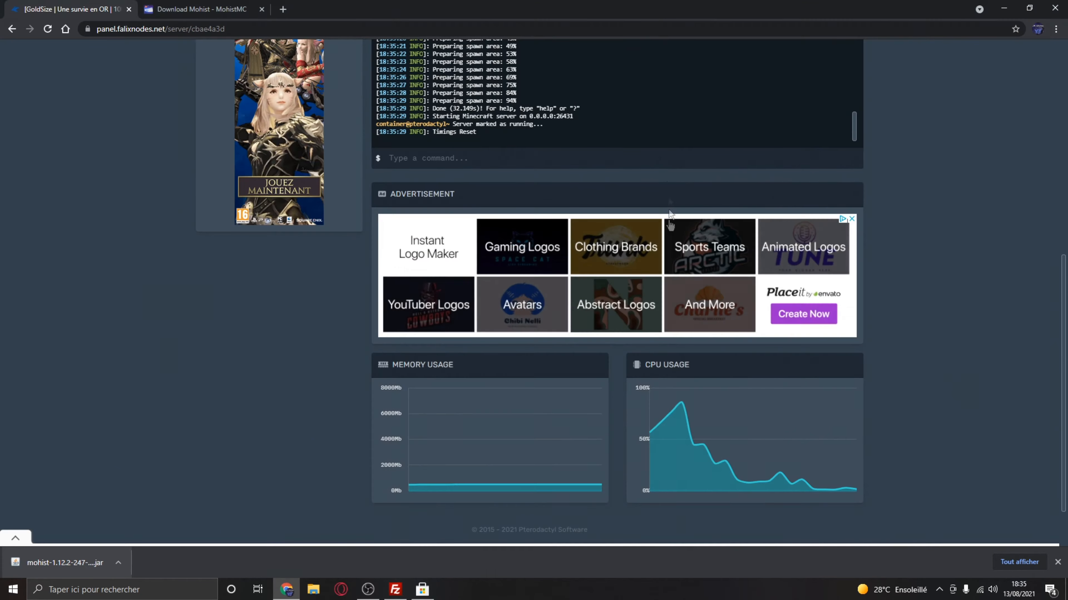
scroll(670, 216, up, 5)
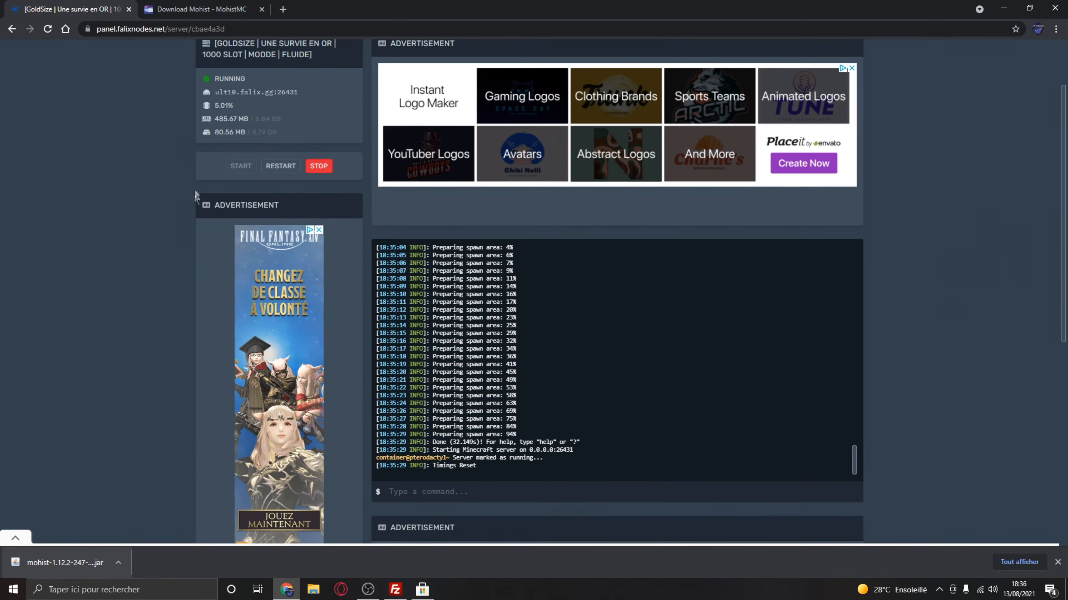
scroll(194, 206, up, 2)
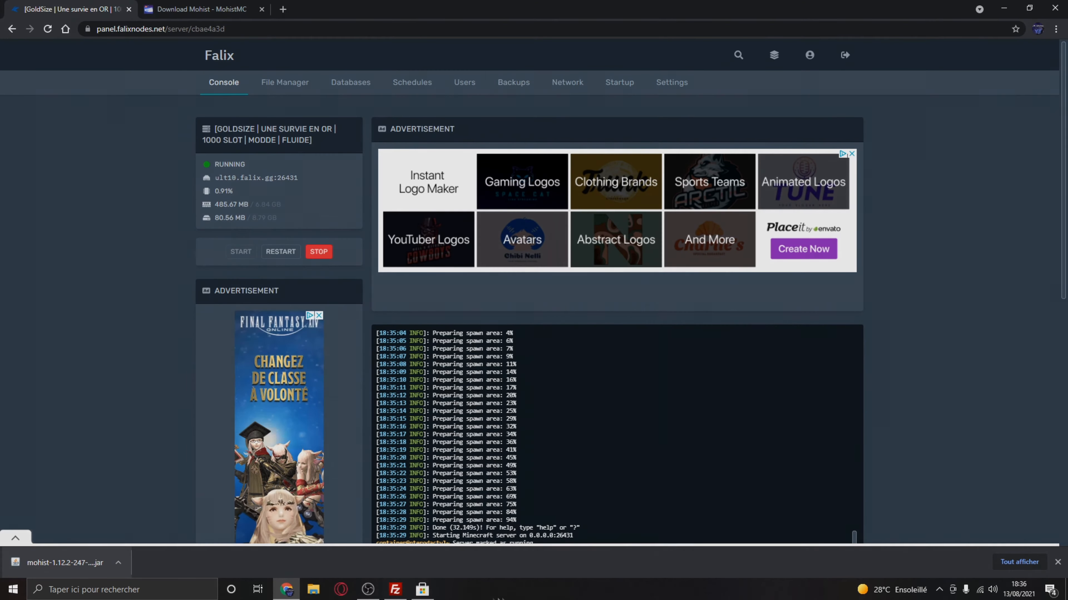
click(422, 590)
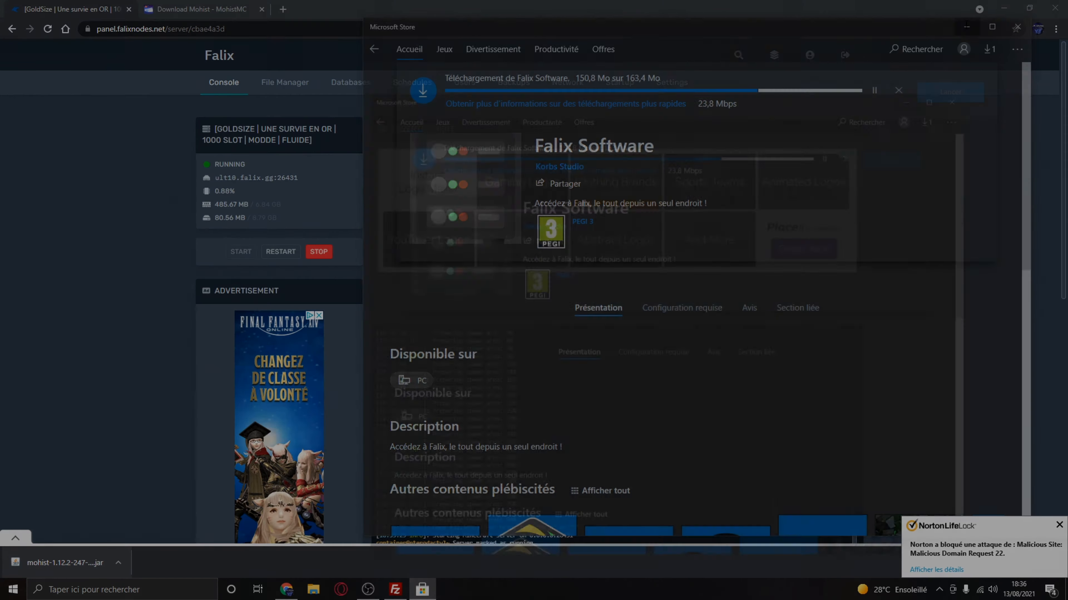
click(966, 27)
- Open Minecraft and save a multiplayer server entry with the address 144.76.95.237:26431
key(super)
text(minecraft)
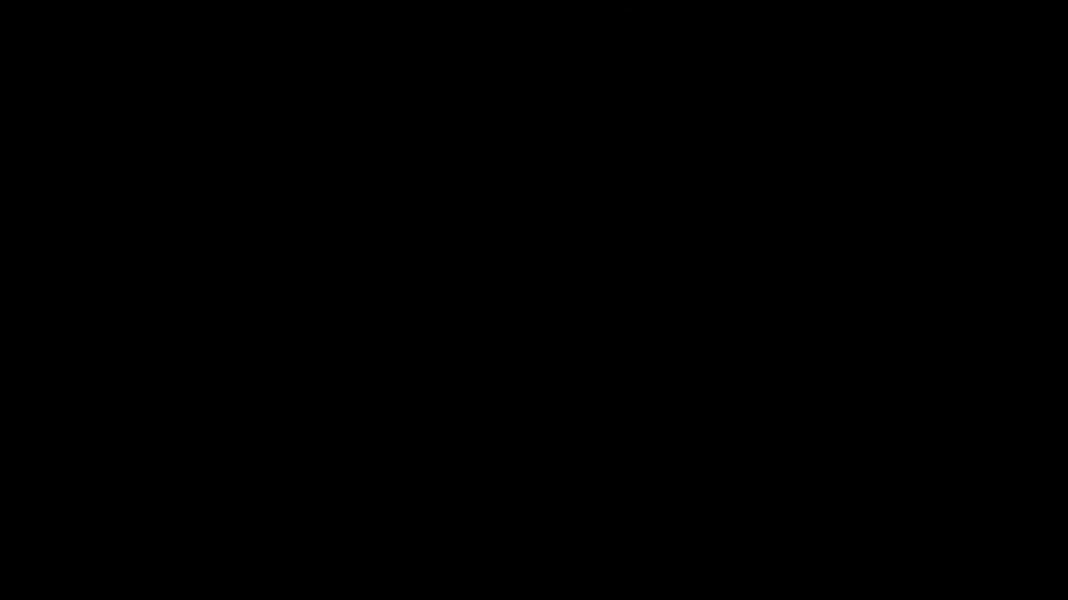
click(508, 141)
key(ctrl+v)
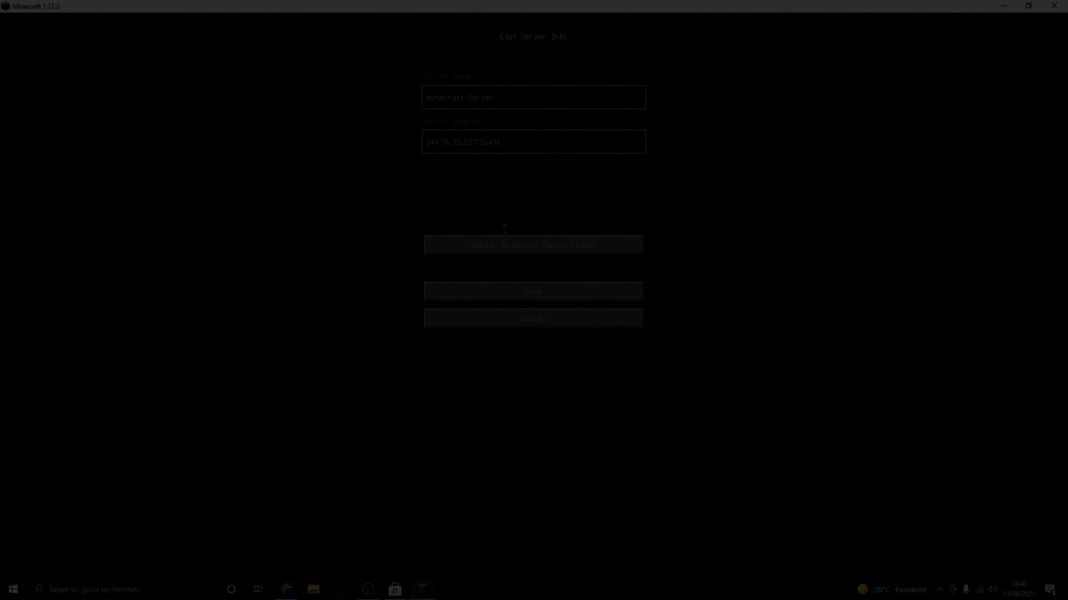
click(515, 293)
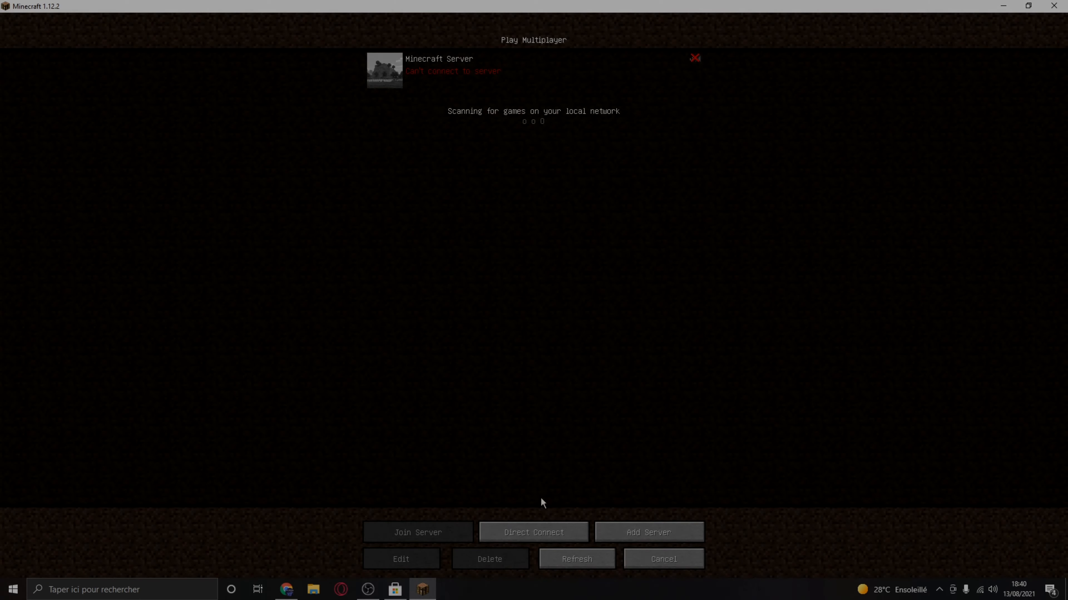
- Check the Mohist server's startup progress in the FalixNodes console and return to Minecraft's multiplayer list
click(296, 591)
scroll(133, 331, down, 3)
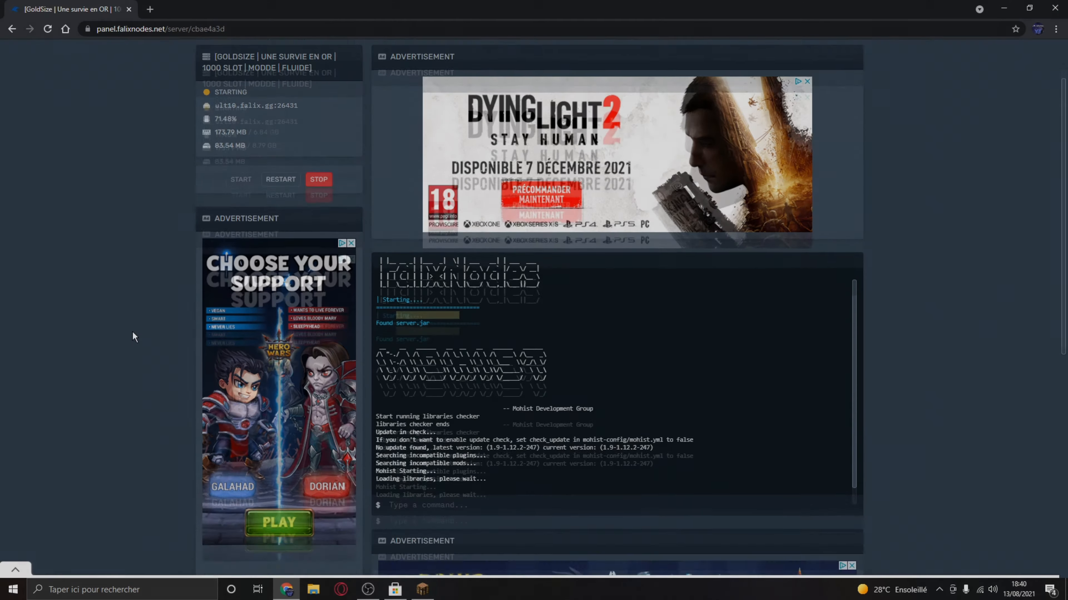
click(368, 590)
click(400, 591)
click(397, 591)
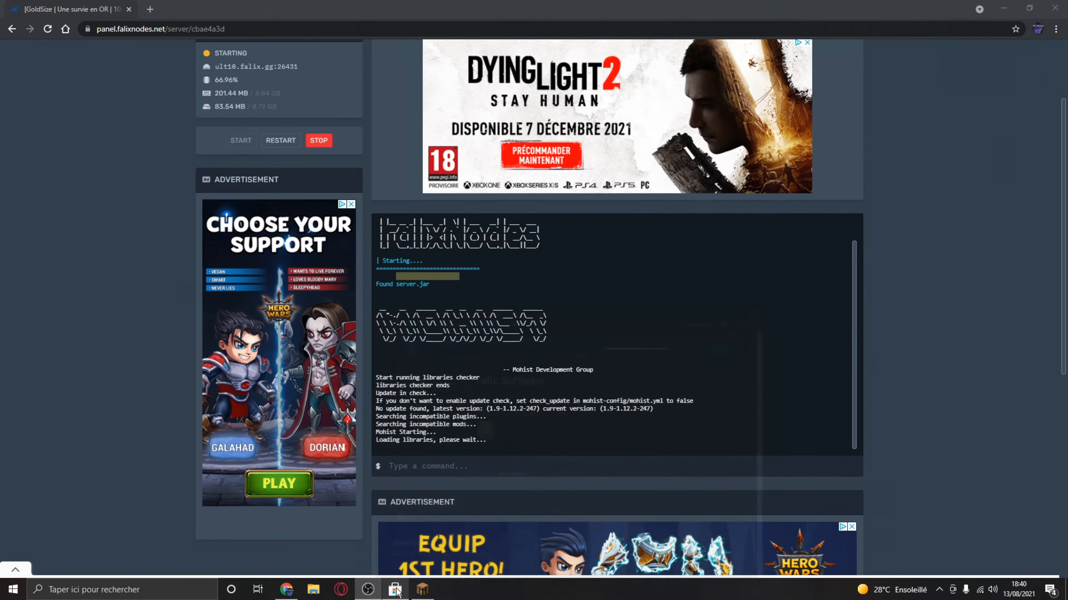
click(420, 593)
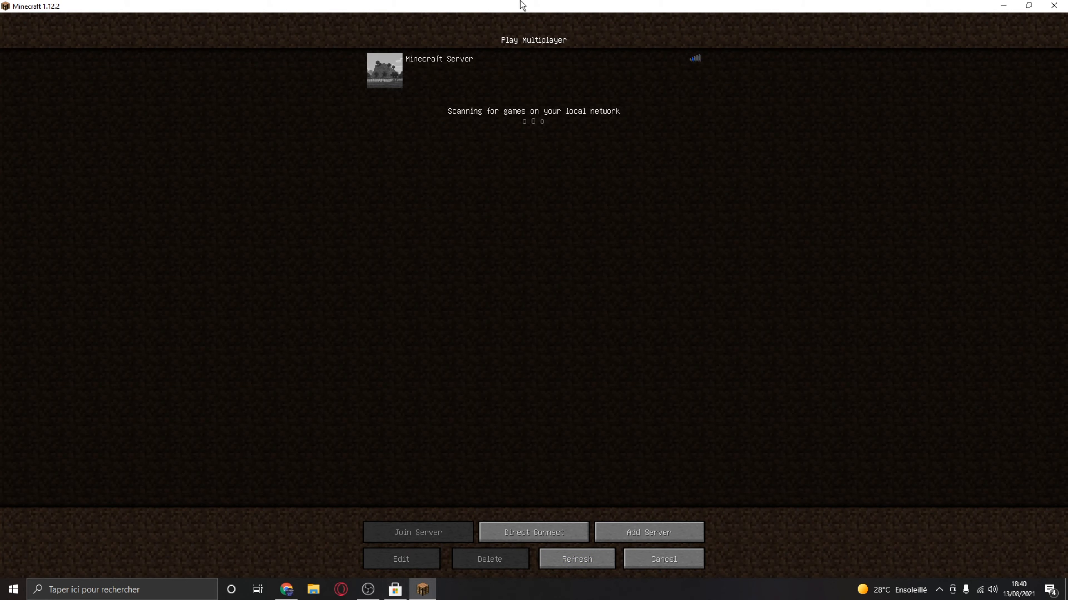
- Rename the saved Minecraft Server entry as GoldSize in the multiplayer list
click(512, 60)
click(421, 558)
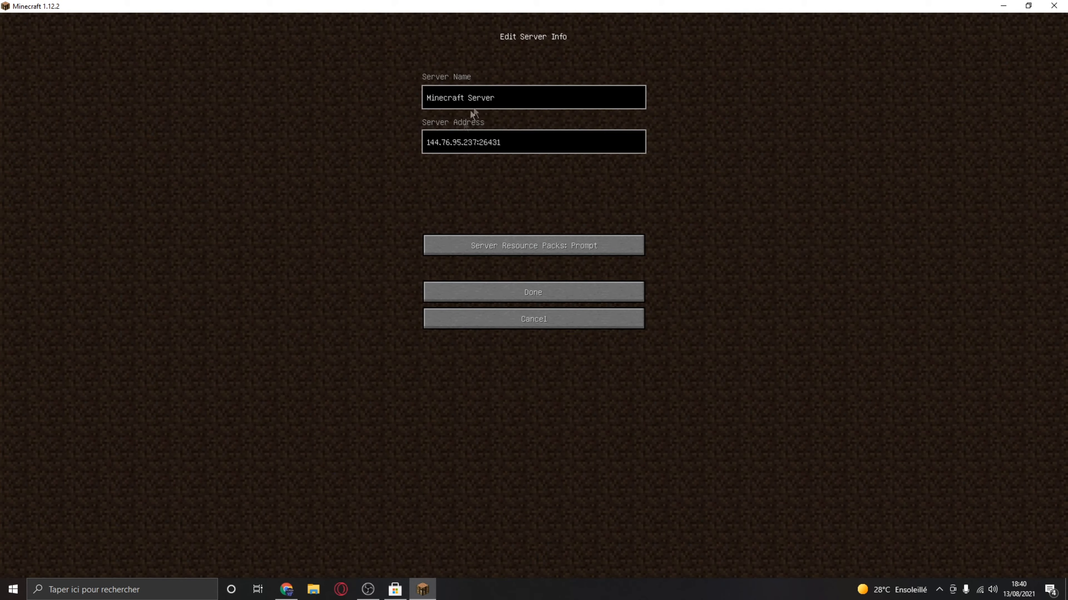
key(BackSpace)
key(BackSpace)
key(BackSpace)
key(BackSpace)
key(BackSpace)
key(BackSpace)
key(BackSpace)
key(BackSpace)
key(BackSpace)
key(BackSpace)
key(BackSpace)
key(BackSpace)
key(BackSpace)
key(BackSpace)
key(BackSpace)
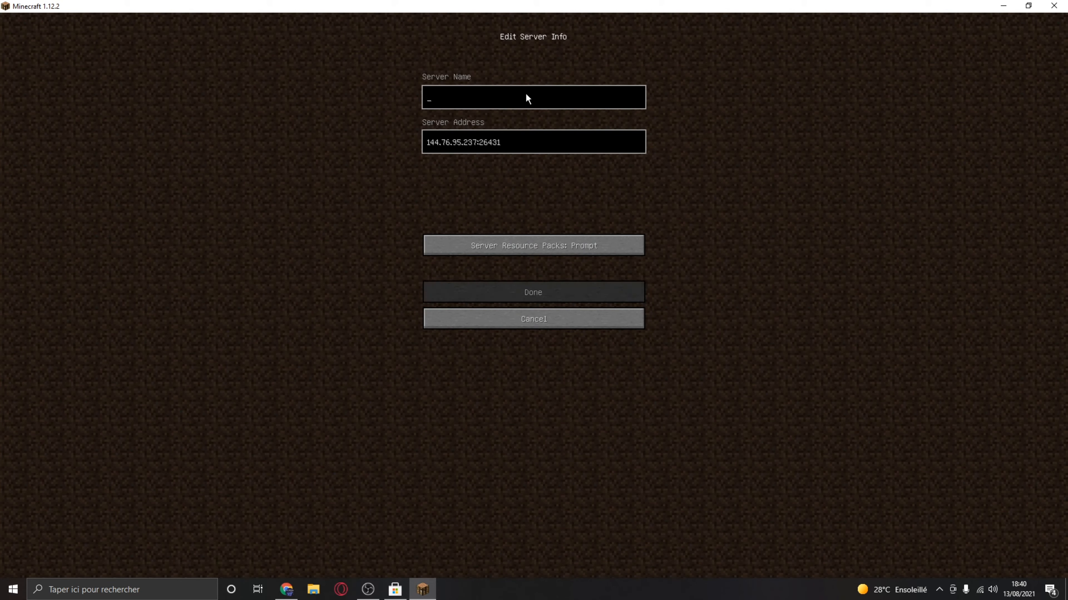
text(Gols)
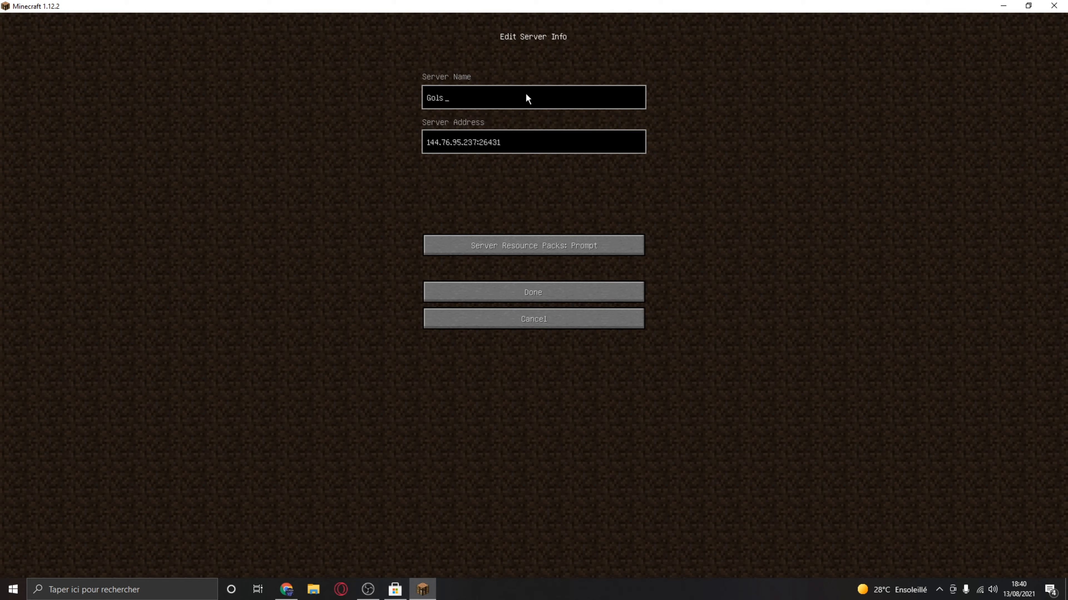
text(dSize)
click(561, 292)
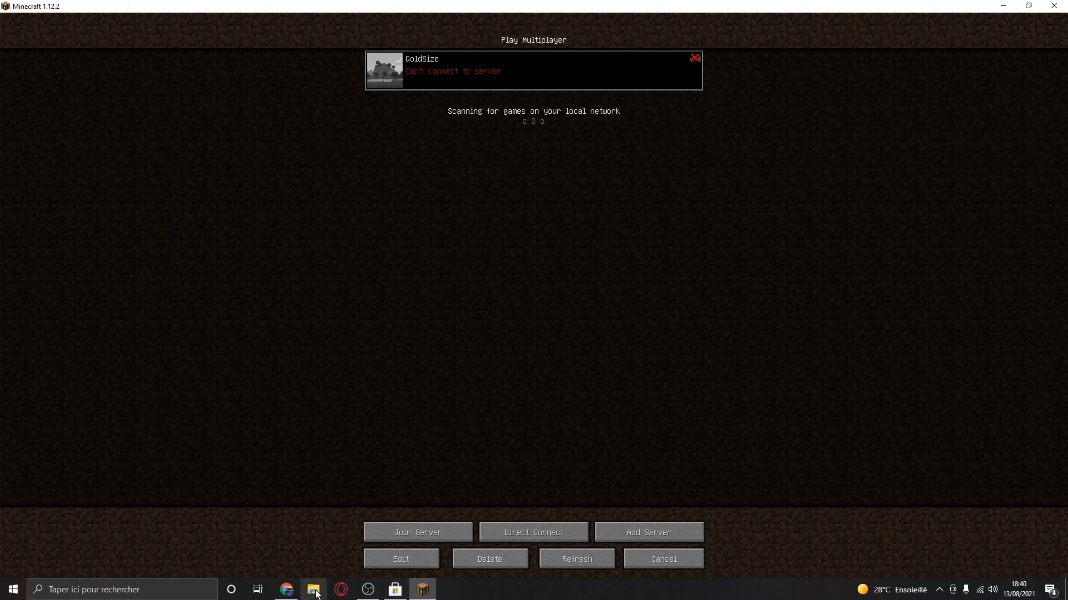
- Follow the server's startup in the FalixNodes console until it runs, and join GoldSize from Minecraft's multiplayer list
click(286, 590)
scroll(293, 564, down, 6)
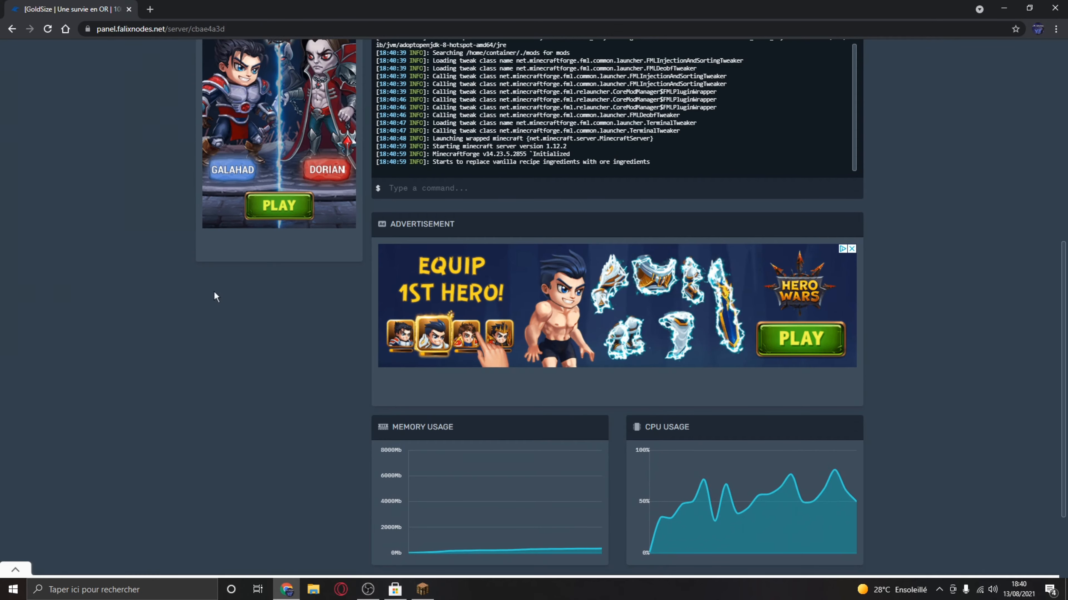
scroll(214, 297, up, 4)
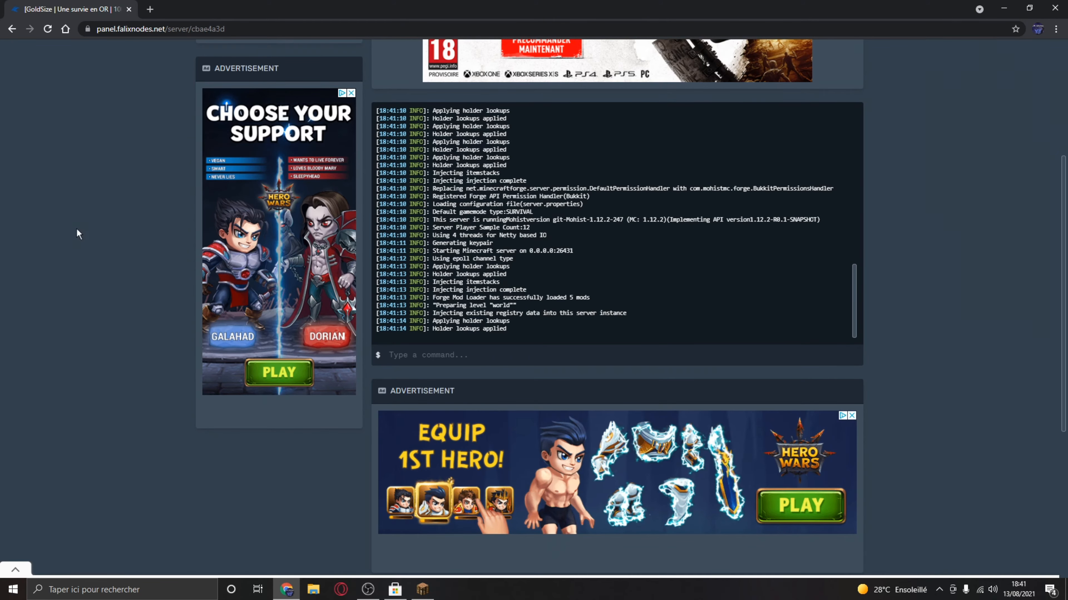
scroll(78, 229, up, 3)
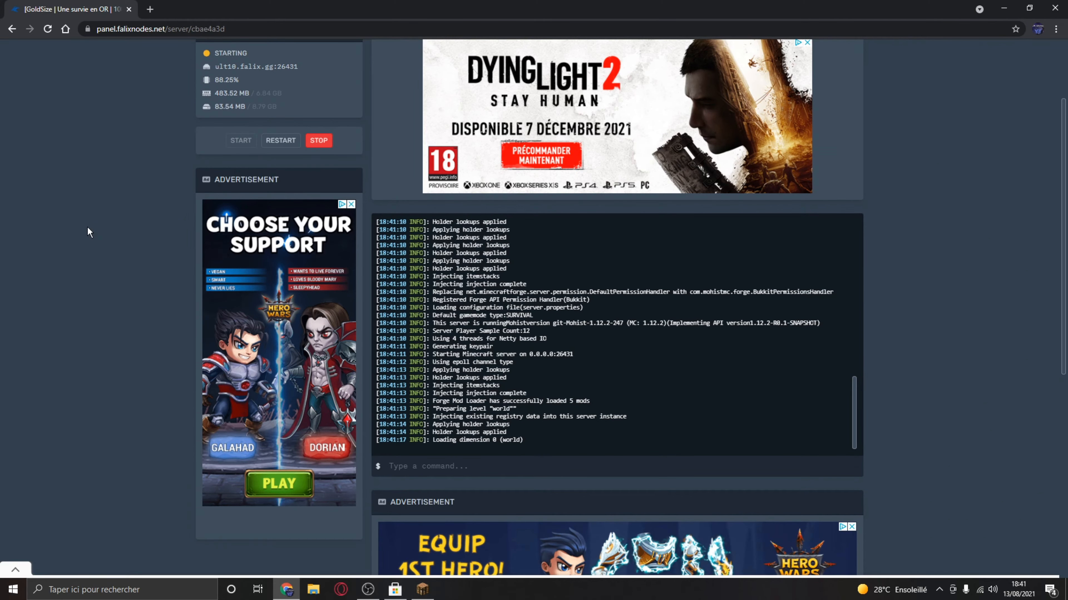
drag(214, 53, 225, 51)
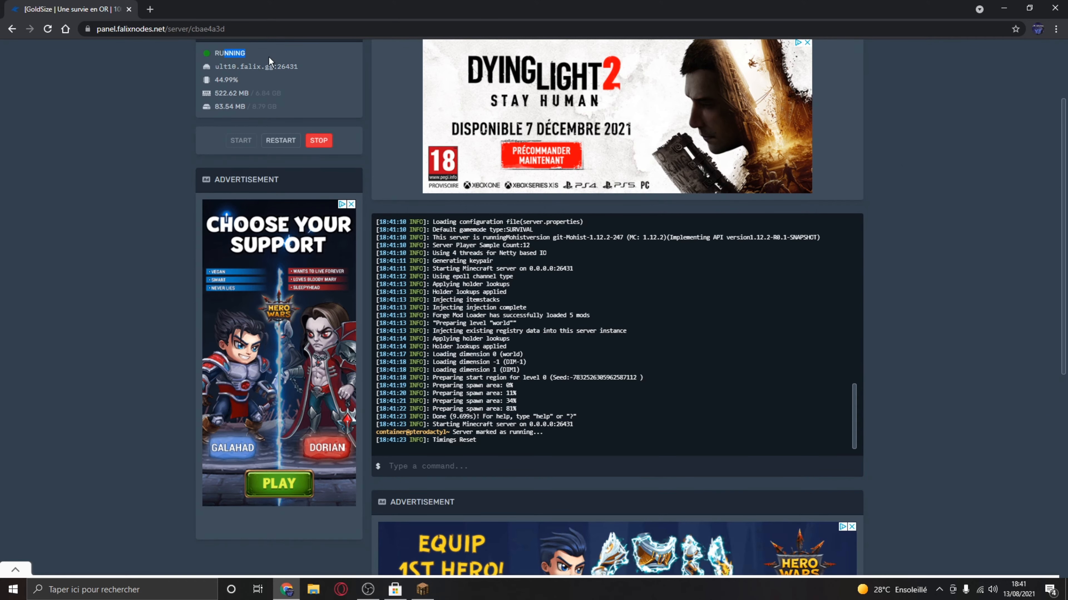
click(422, 589)
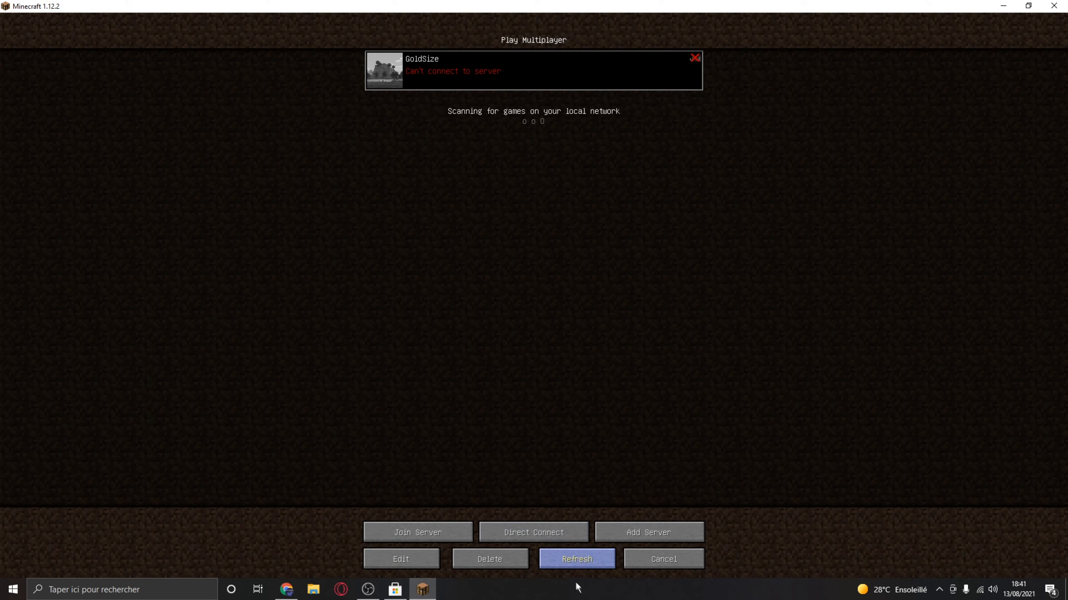
double_click(522, 58)
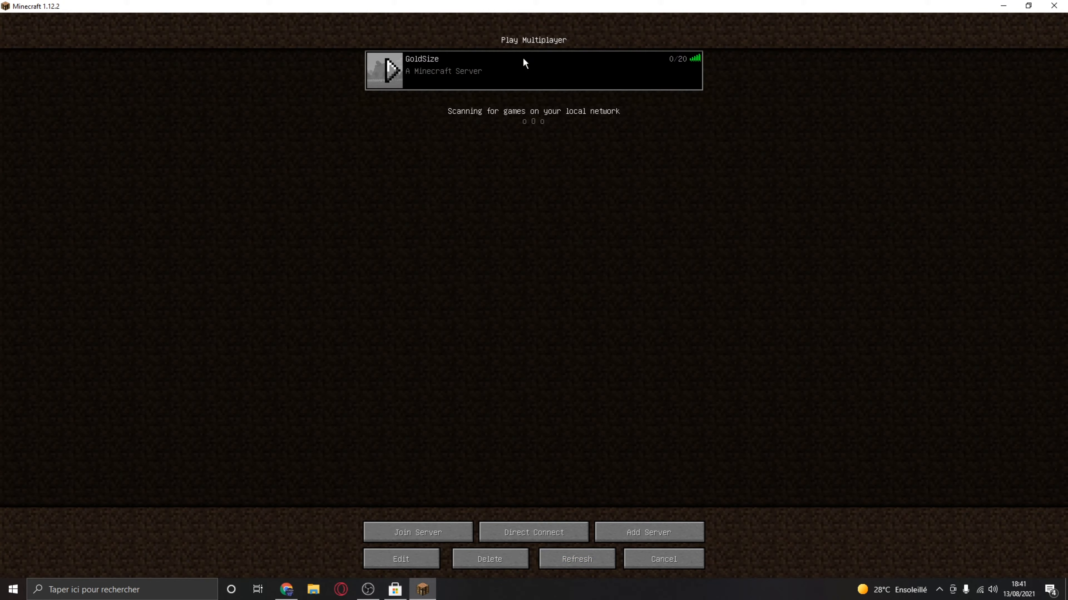